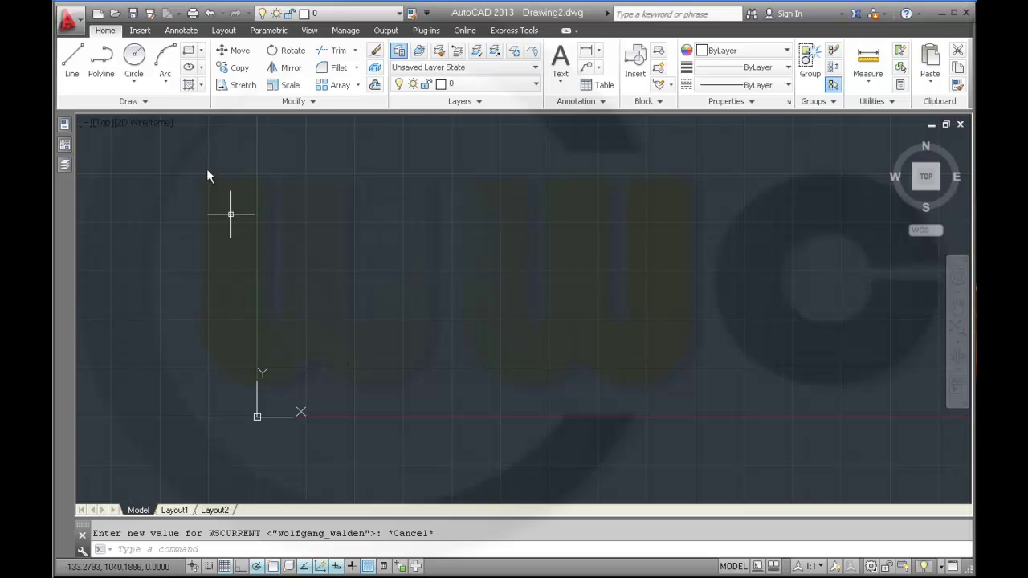
Draw a circle with a radius of 20 to the upper right of the origin.
click(135, 64)
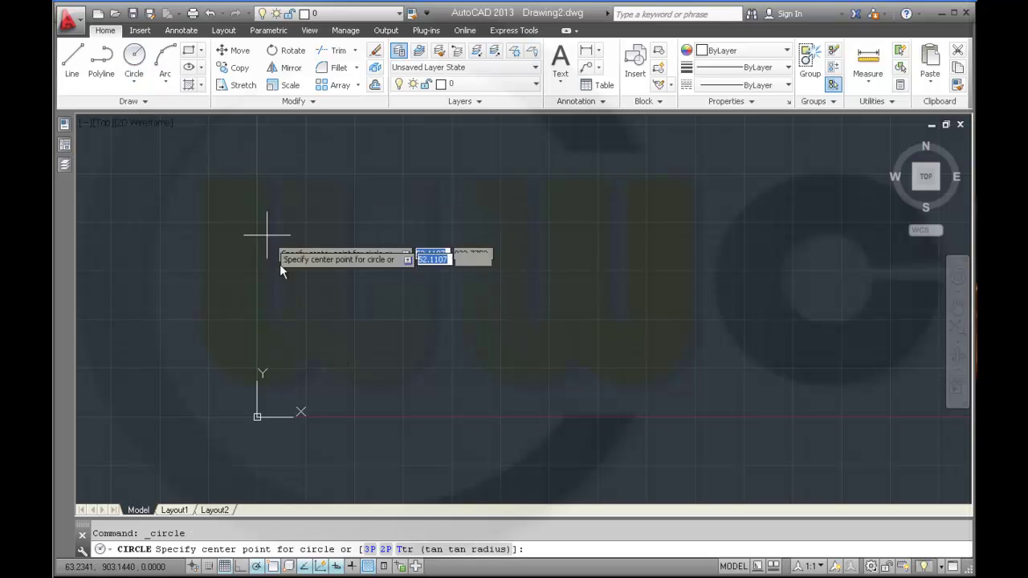
click(323, 354)
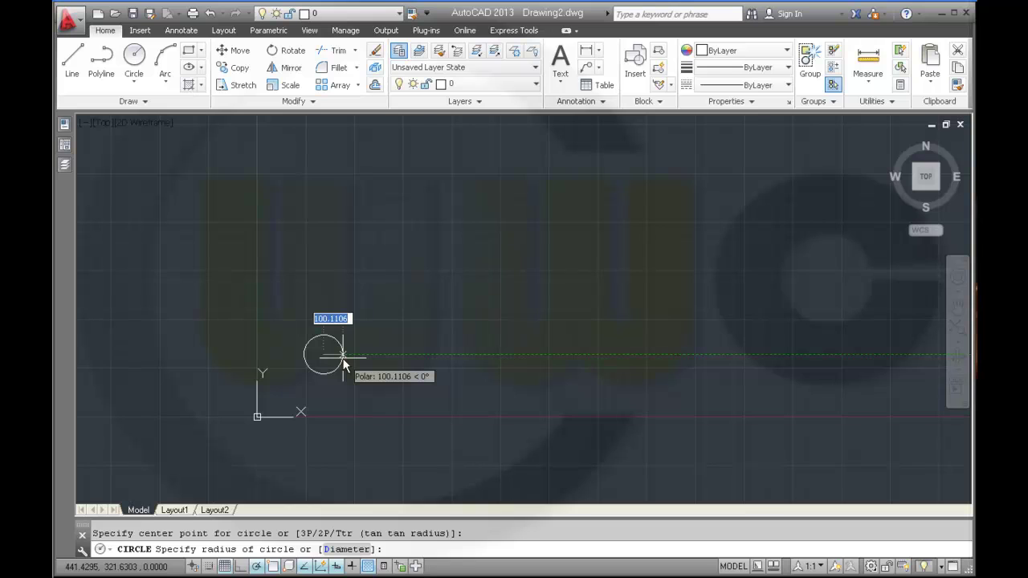
text(20)
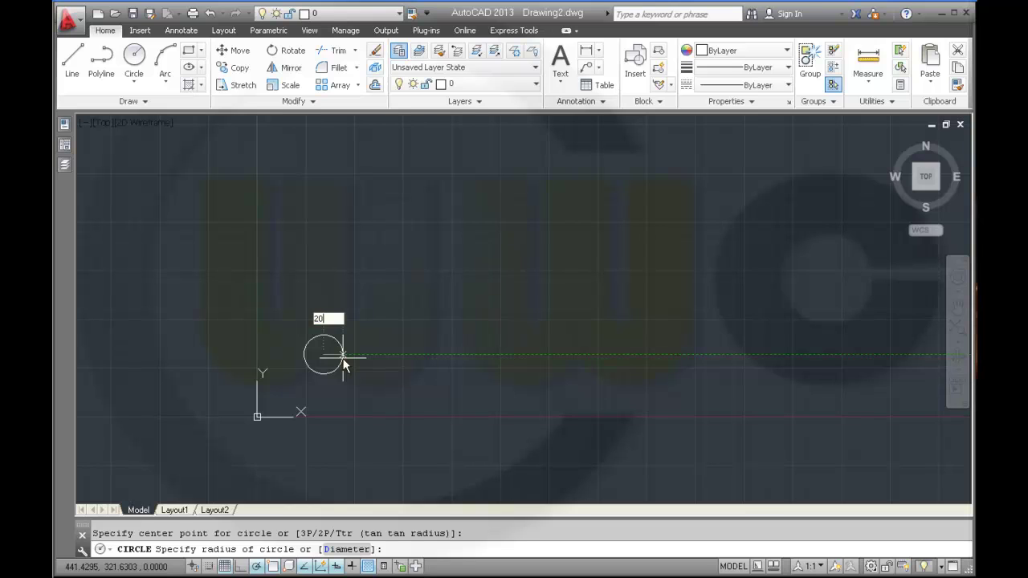
key(Return)
Copy the circle three times by its centre: about 100 units to its right, one above between them, and one diagonally in between.
scroll(344, 367, up, 5)
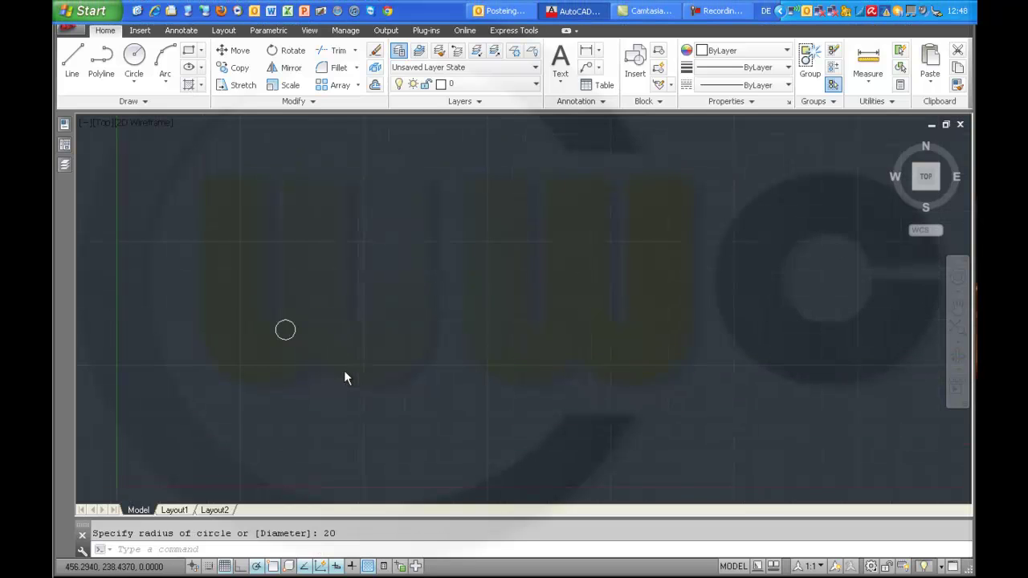
middle_drag(344, 367, 506, 452)
scroll(499, 434, up, 2)
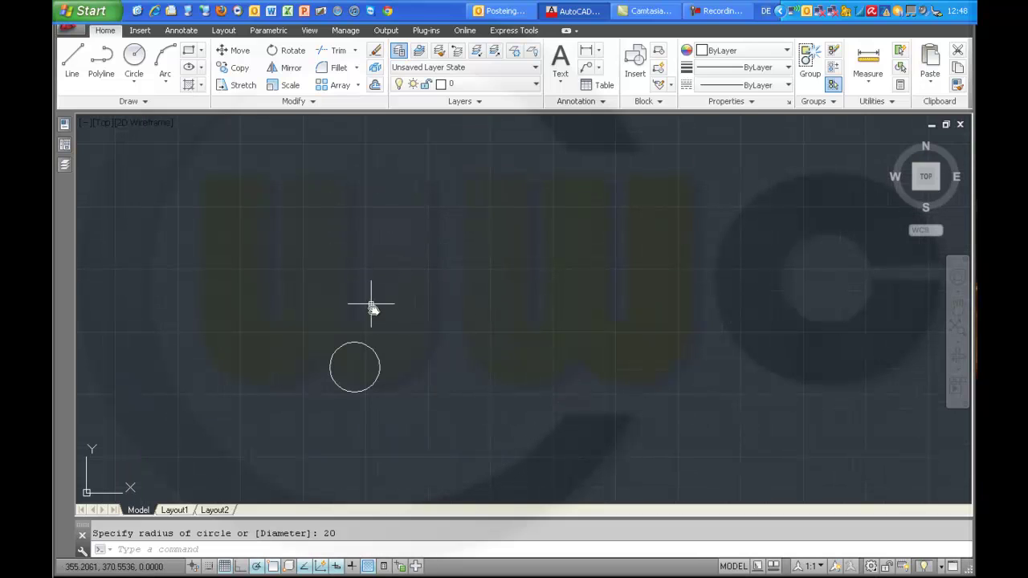
click(369, 344)
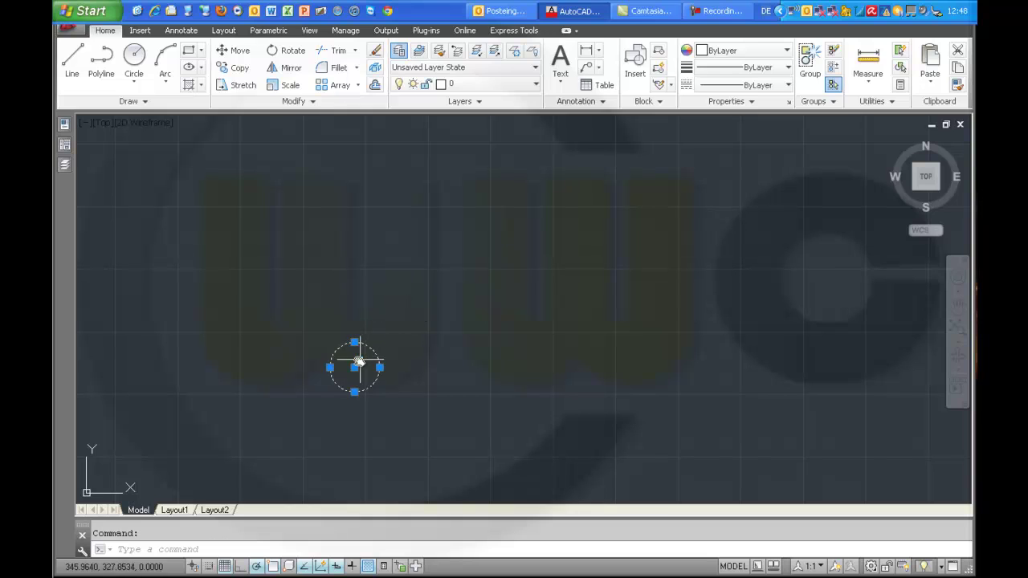
click(354, 367)
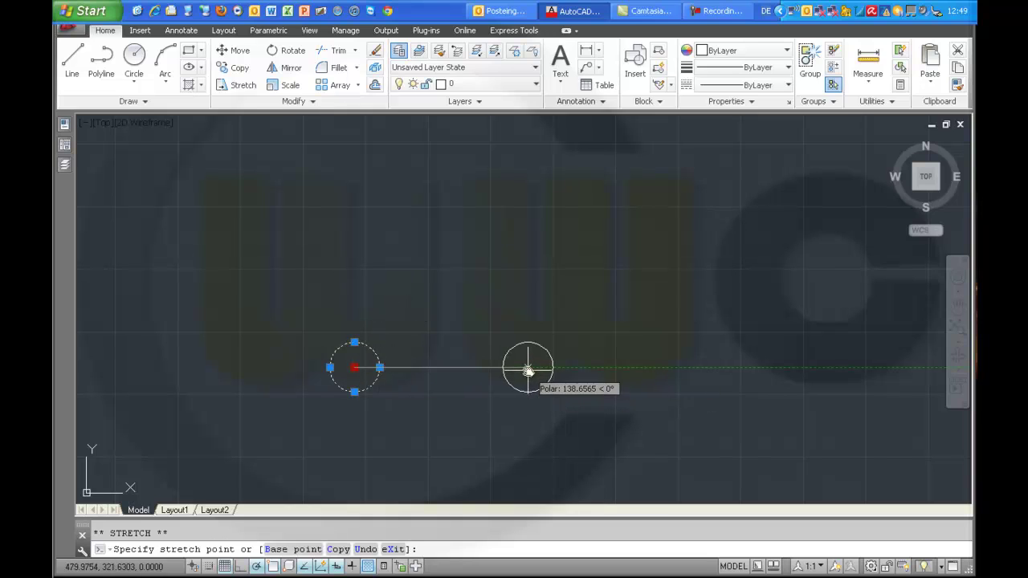
ctrl+click(478, 367)
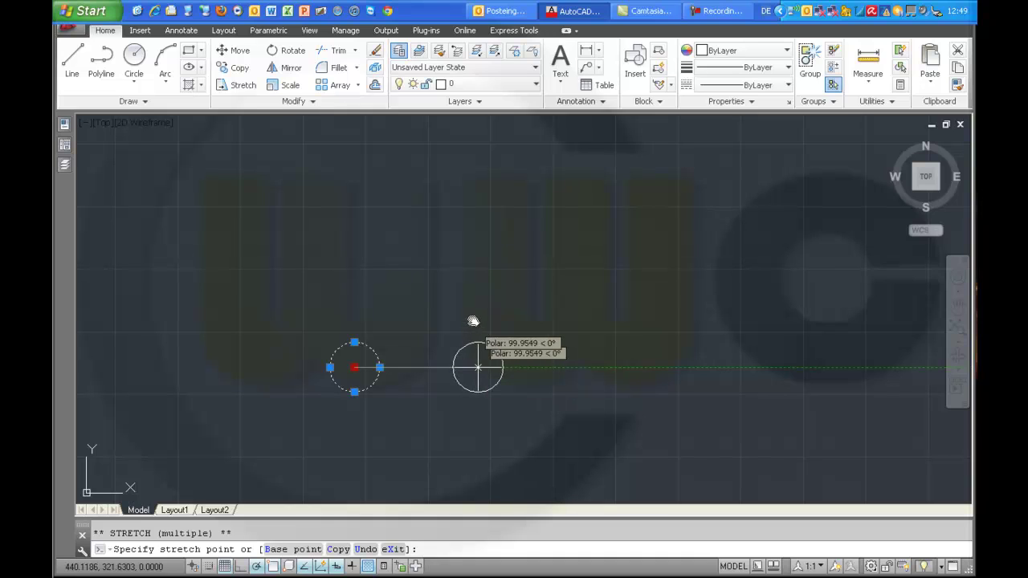
click(450, 288)
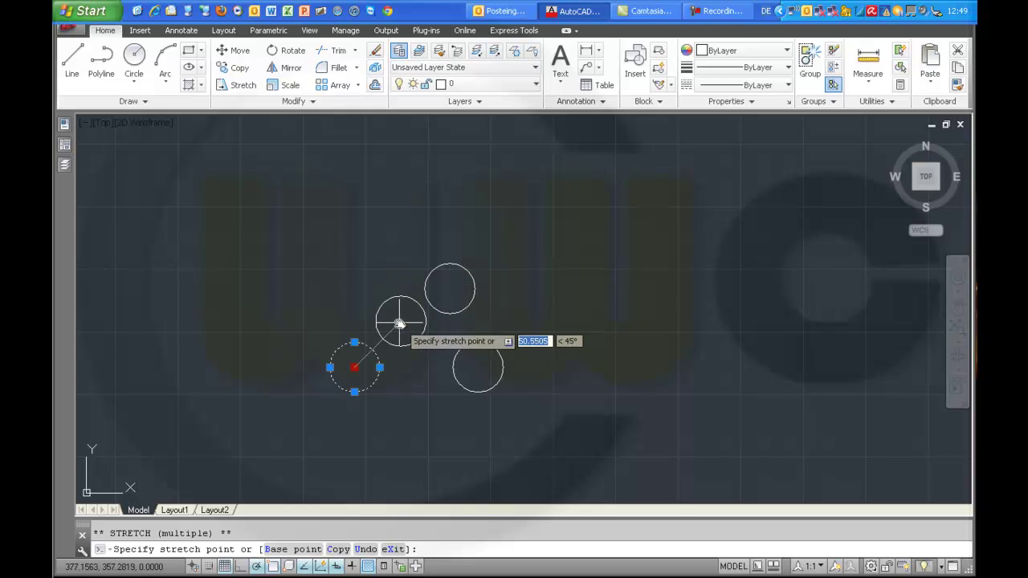
click(395, 321)
key(Escape)
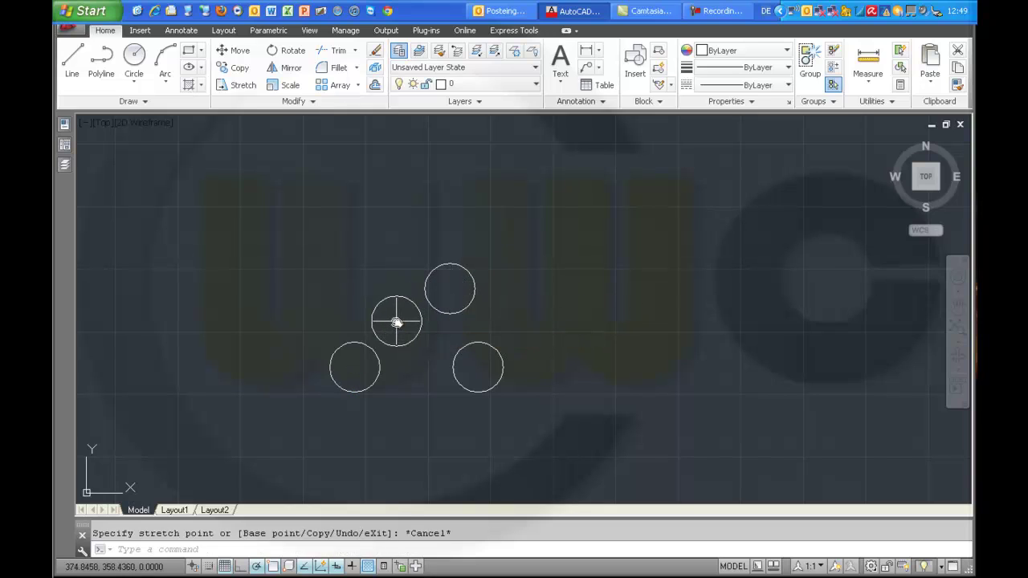
Draw a horizontal line just below the two lower circles, extending slightly past both of them.
click(72, 60)
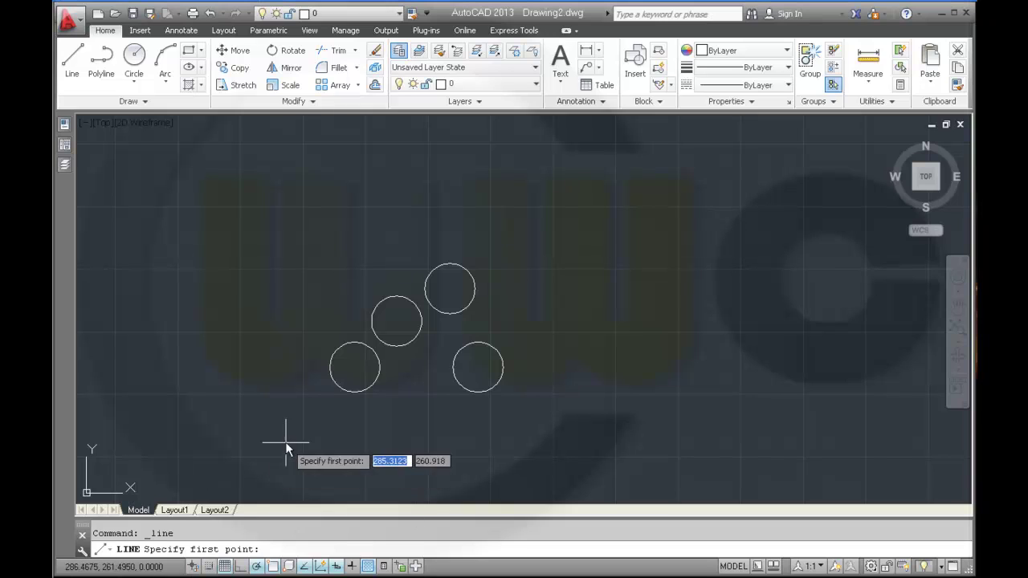
click(298, 408)
click(509, 409)
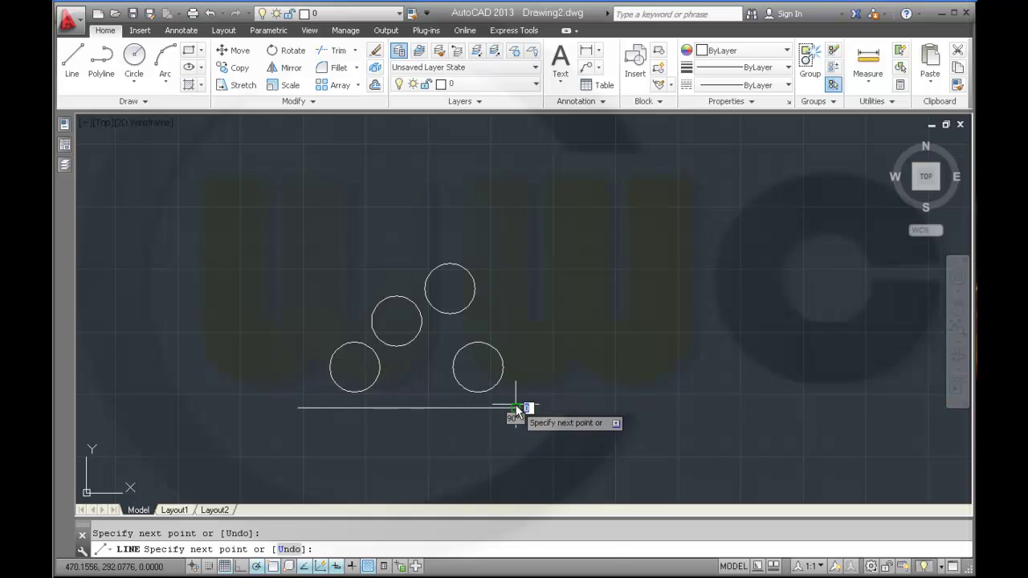
right_click(518, 410)
click(546, 415)
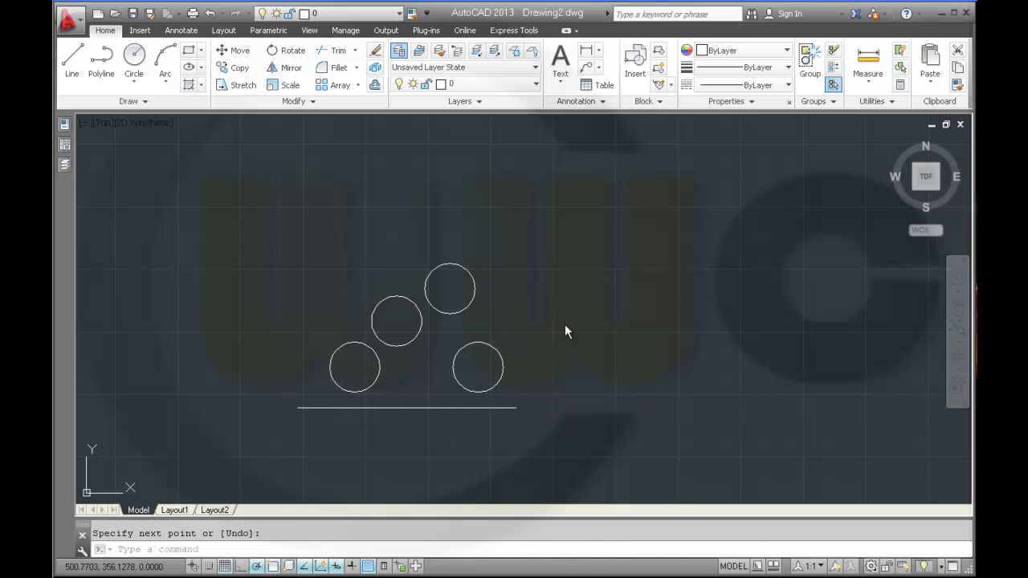
Draw a slanted line descending to the right, just outside the topmost and lower-right circles.
right_click(556, 326)
click(586, 333)
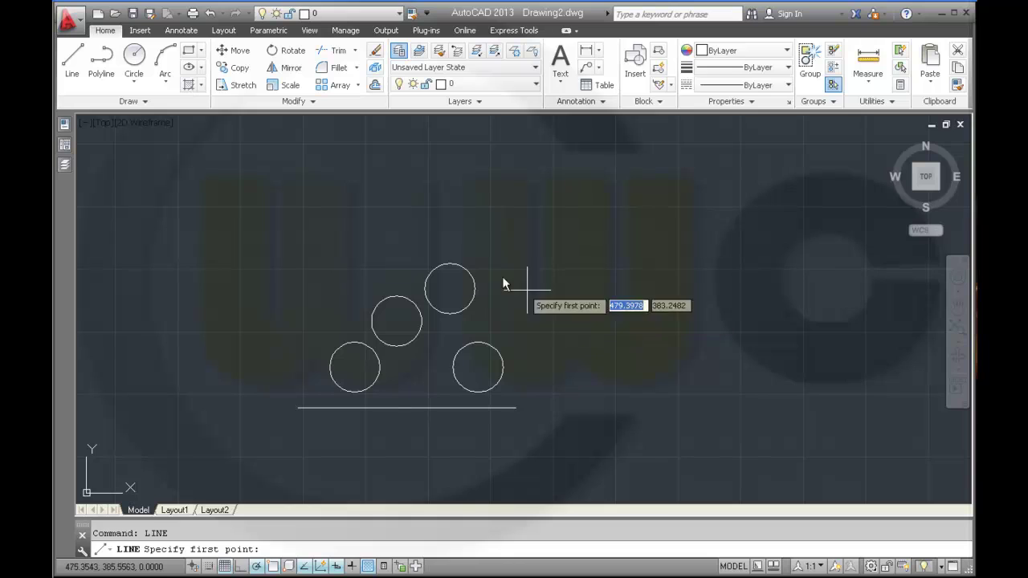
click(470, 239)
right_click(541, 380)
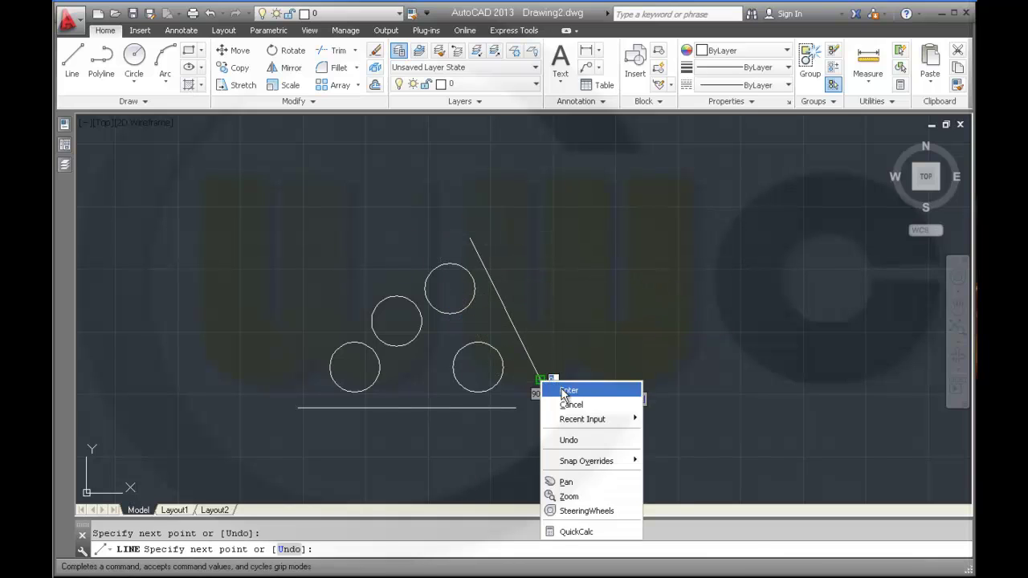
click(566, 394)
Draw a second horizontal line just above the two lower circles, crossing the bottom of the middle circle.
right_click(310, 343)
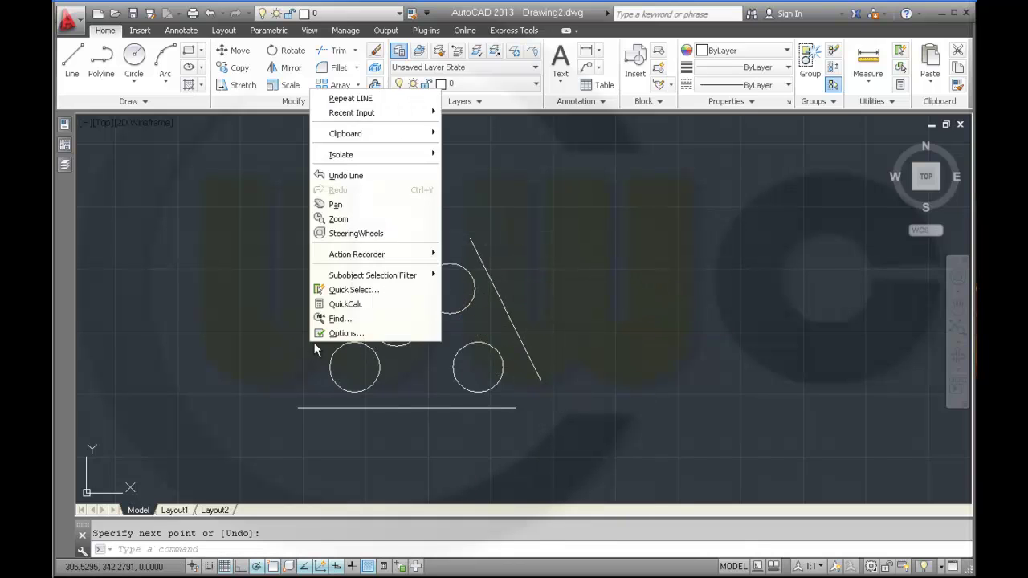
click(337, 99)
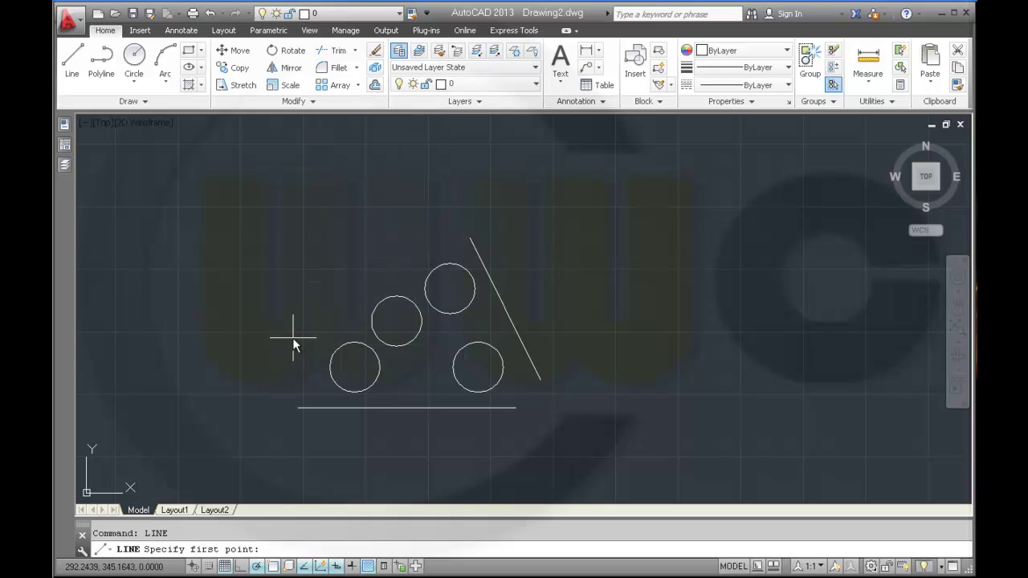
click(293, 337)
click(485, 338)
right_click(486, 341)
click(512, 348)
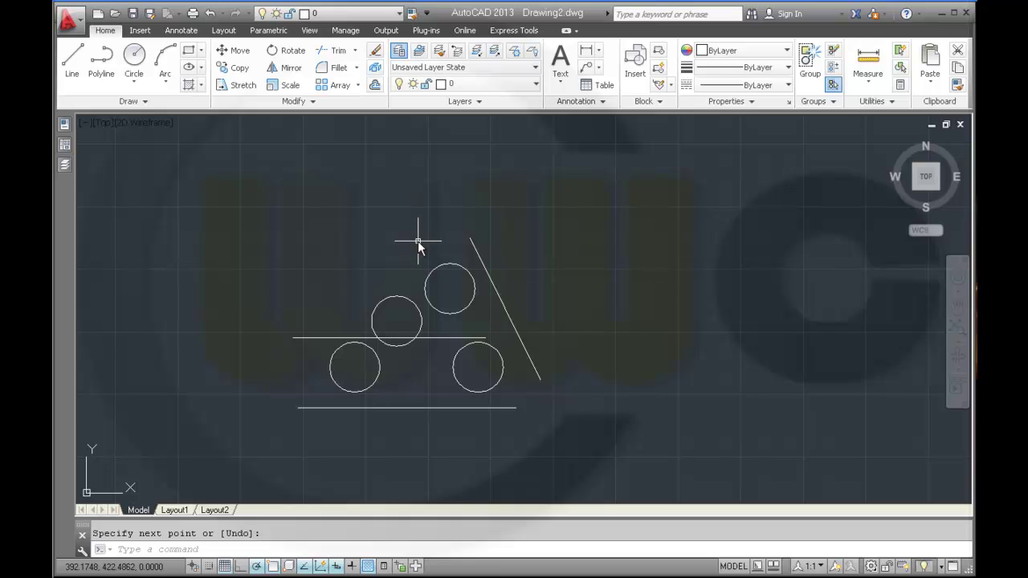
Draw a vertical line between the middle and topmost circles, ending below the upper horizontal line.
right_click(418, 241)
click(443, 251)
click(420, 256)
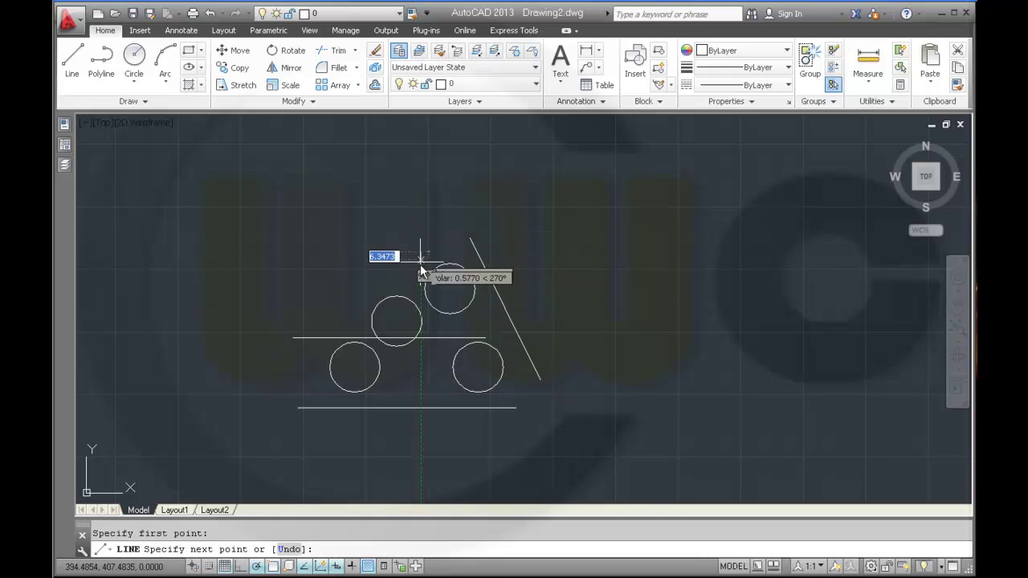
click(421, 368)
right_click(421, 369)
click(444, 378)
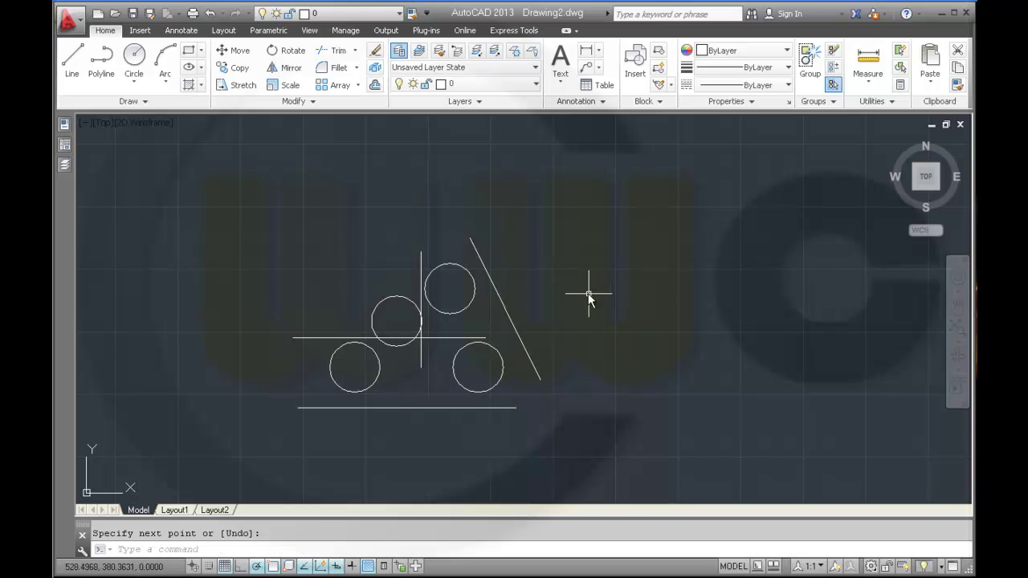
Apply horizontal constraints to both horizontal lines and a vertical constraint to the vertical line.
click(268, 31)
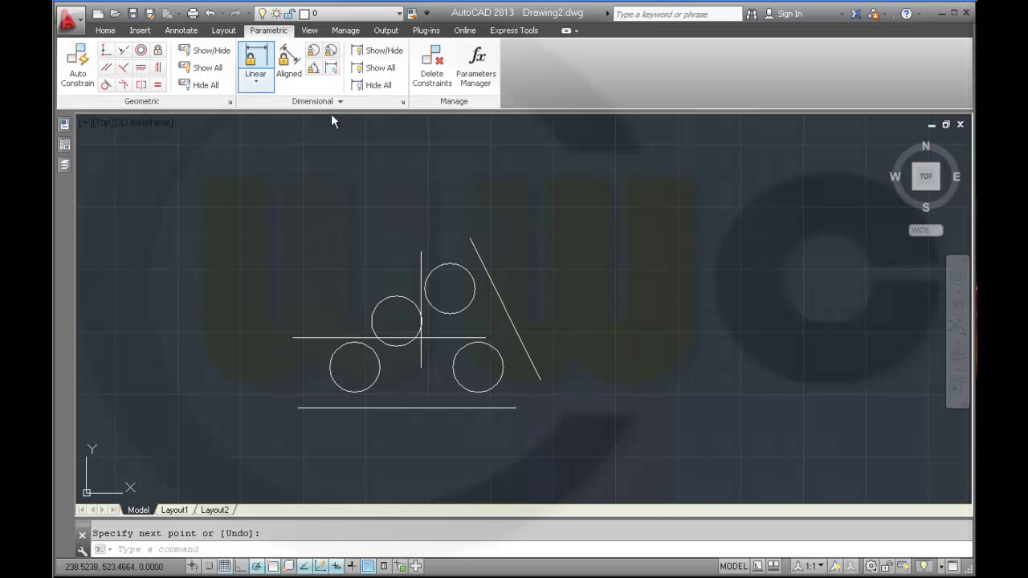
click(141, 69)
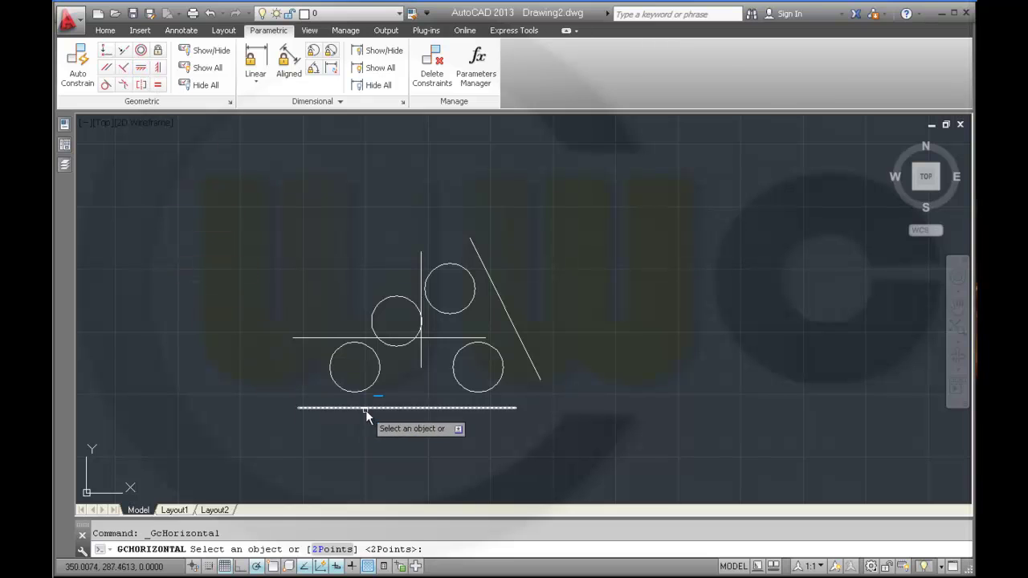
click(370, 408)
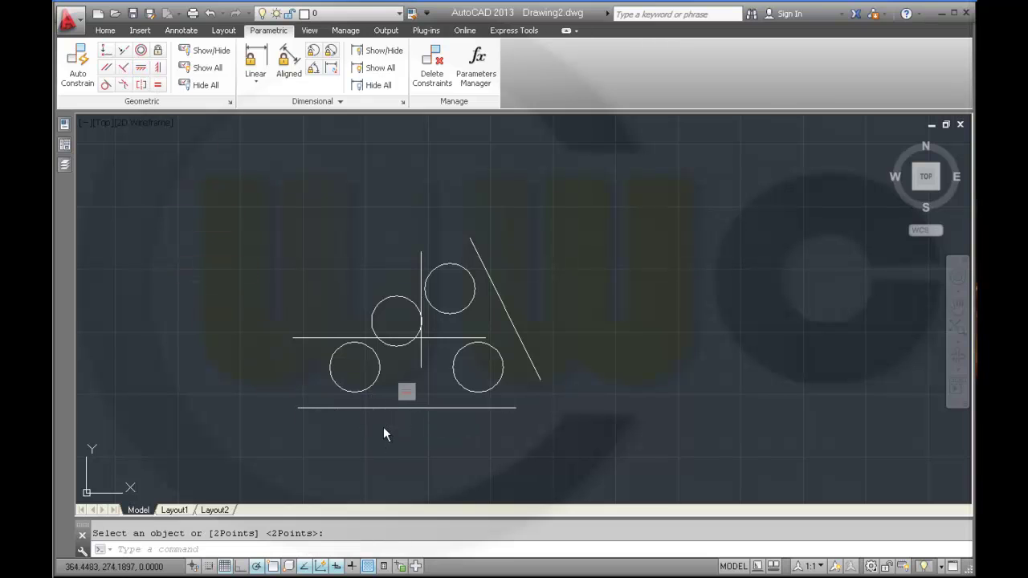
right_click(383, 426)
click(447, 181)
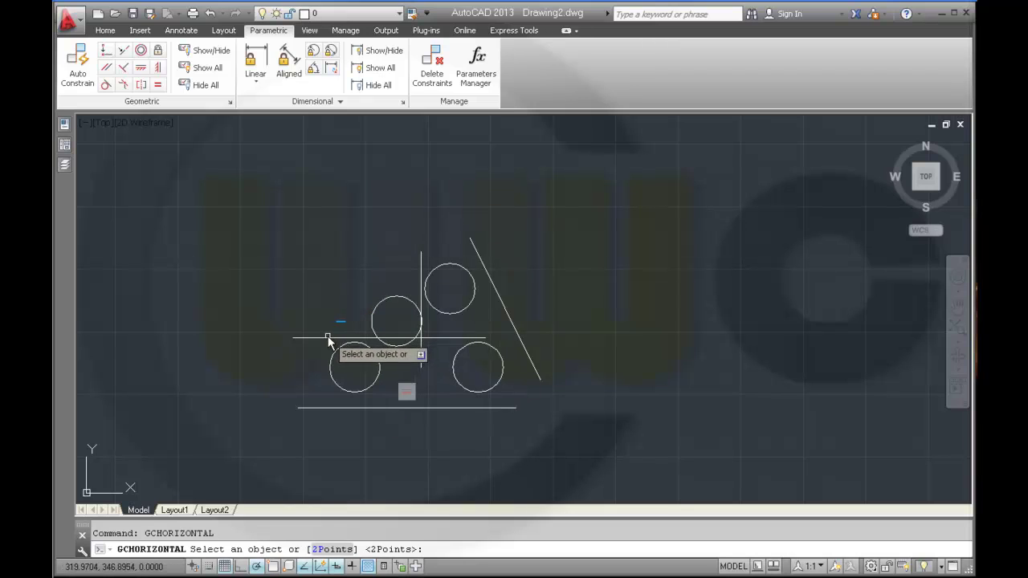
click(328, 337)
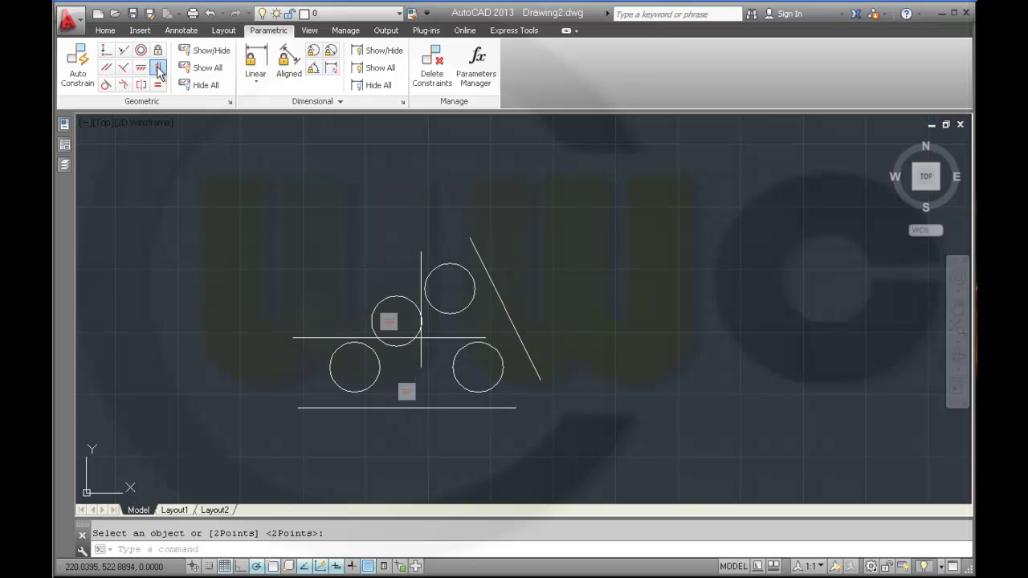
click(420, 268)
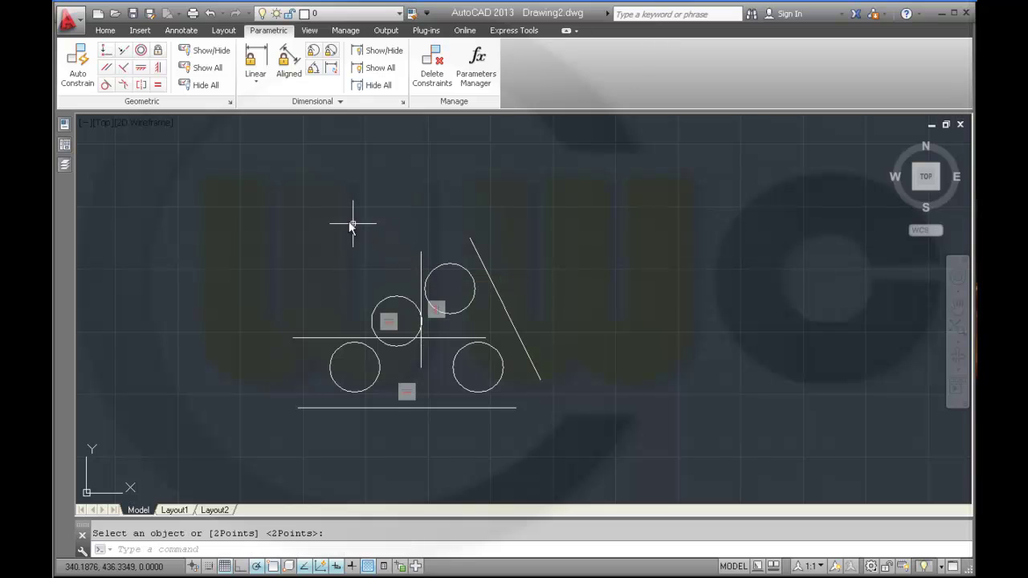
Constrain the bottom horizontal line tangent to the lower-left and lower-right circles.
click(105, 85)
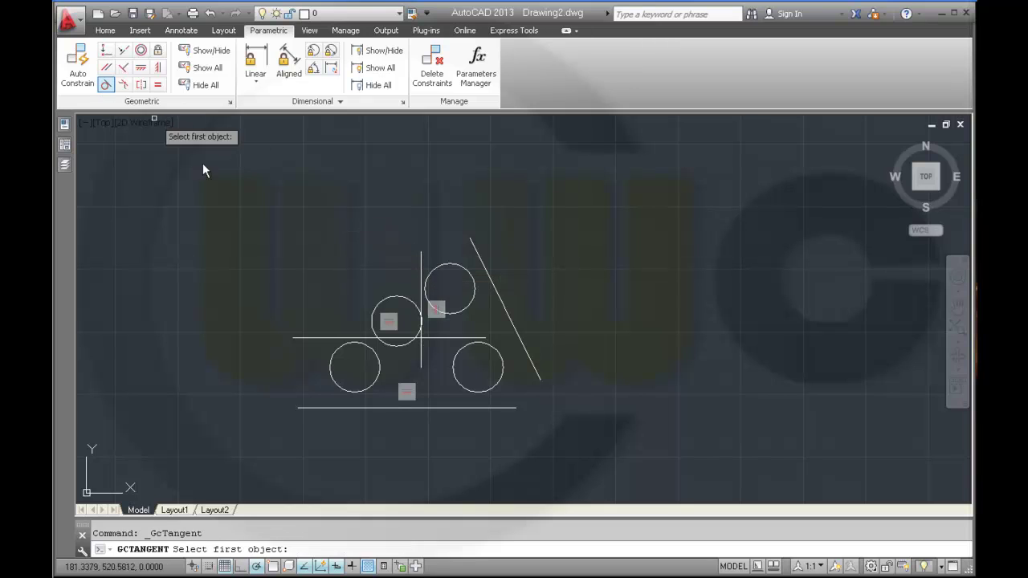
click(354, 392)
click(351, 408)
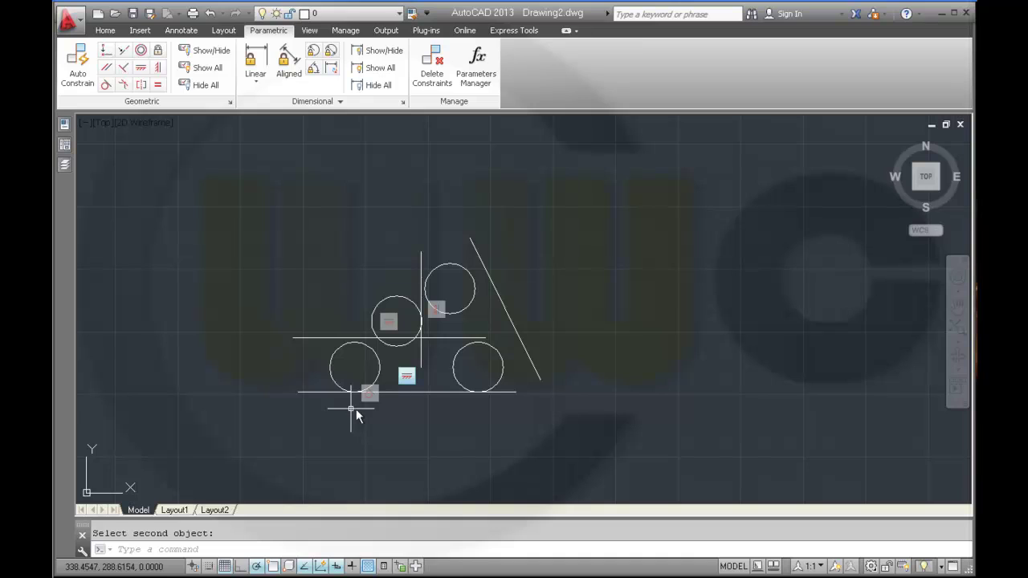
right_click(542, 411)
click(594, 168)
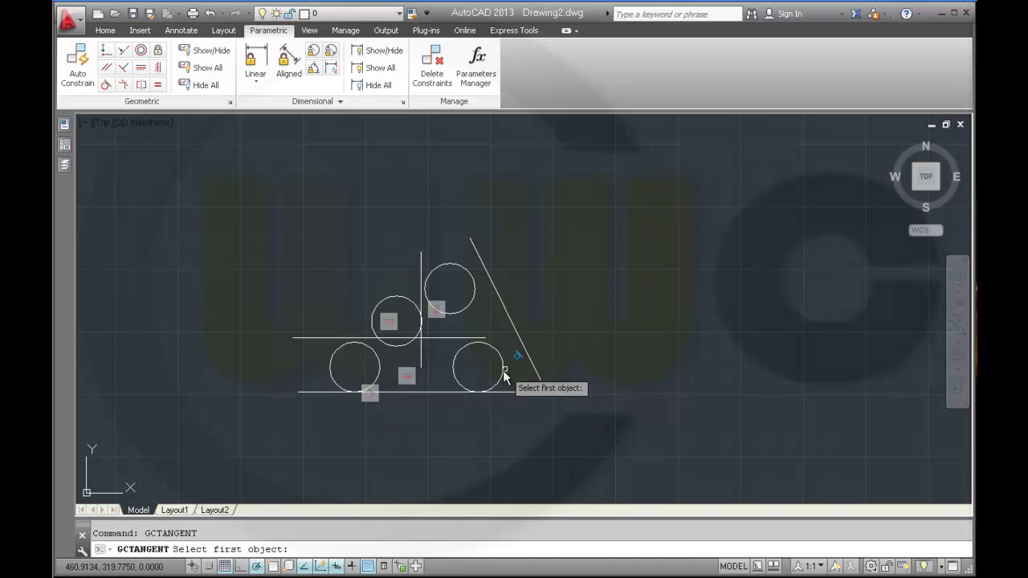
click(503, 375)
click(501, 393)
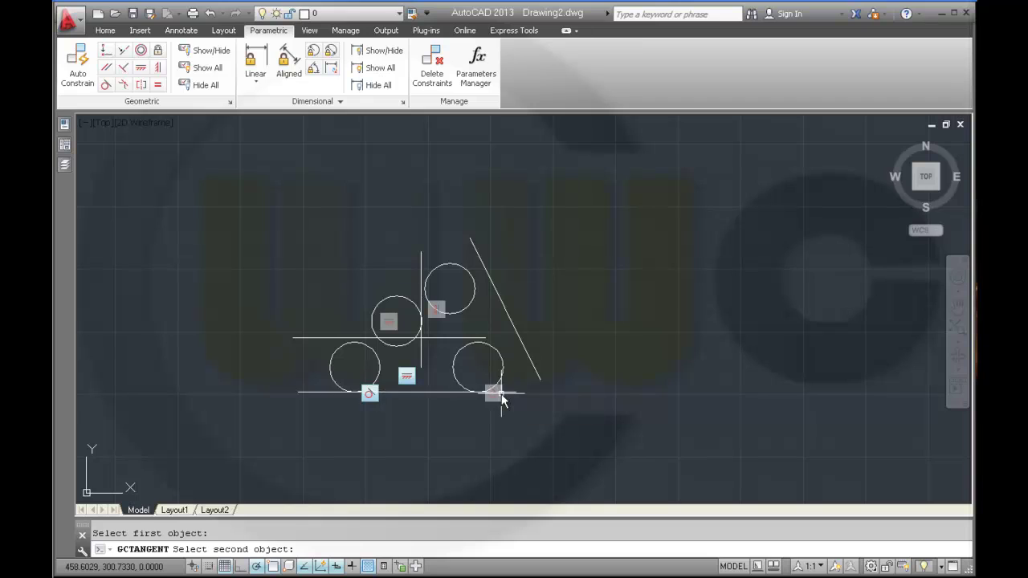
Constrain the lower-left and lower-right circles tangent to the upper horizontal line.
right_click(635, 314)
click(665, 323)
click(350, 338)
click(344, 345)
right_click(346, 291)
click(396, 301)
click(490, 344)
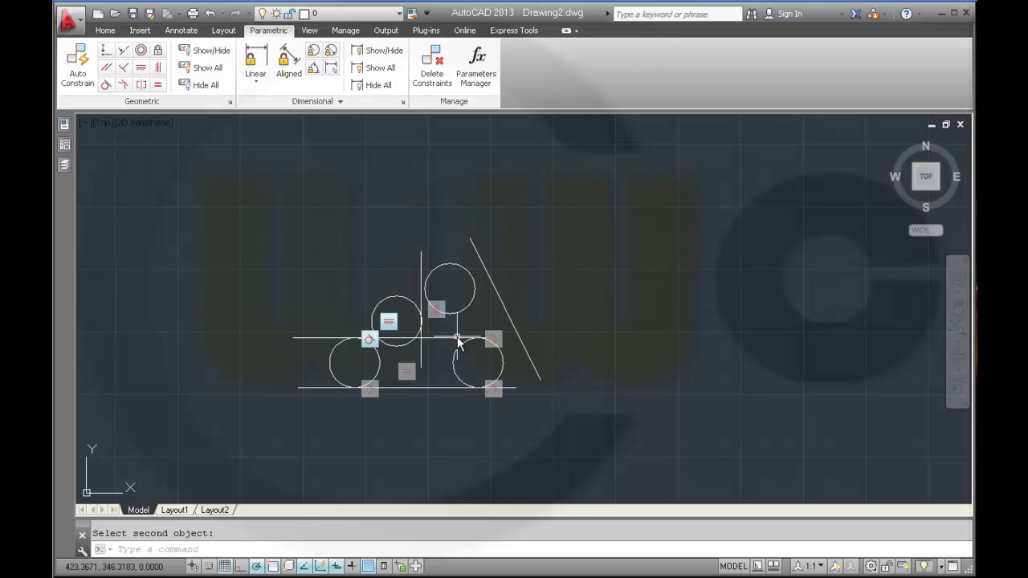
Constrain the middle circle tangent to the upper horizontal line and to the vertical line.
right_click(476, 77)
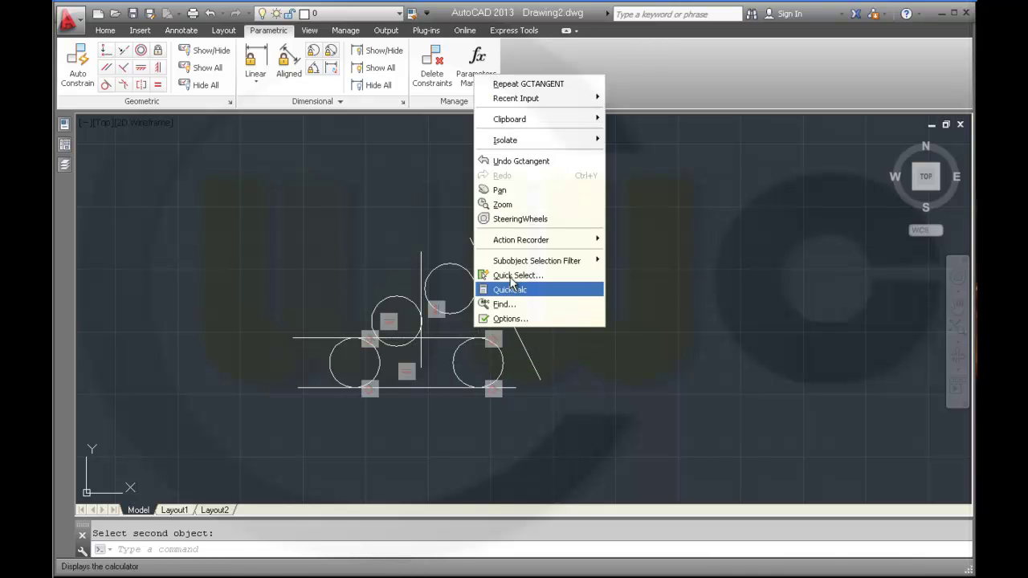
click(514, 84)
click(403, 339)
right_click(407, 267)
click(433, 270)
click(417, 285)
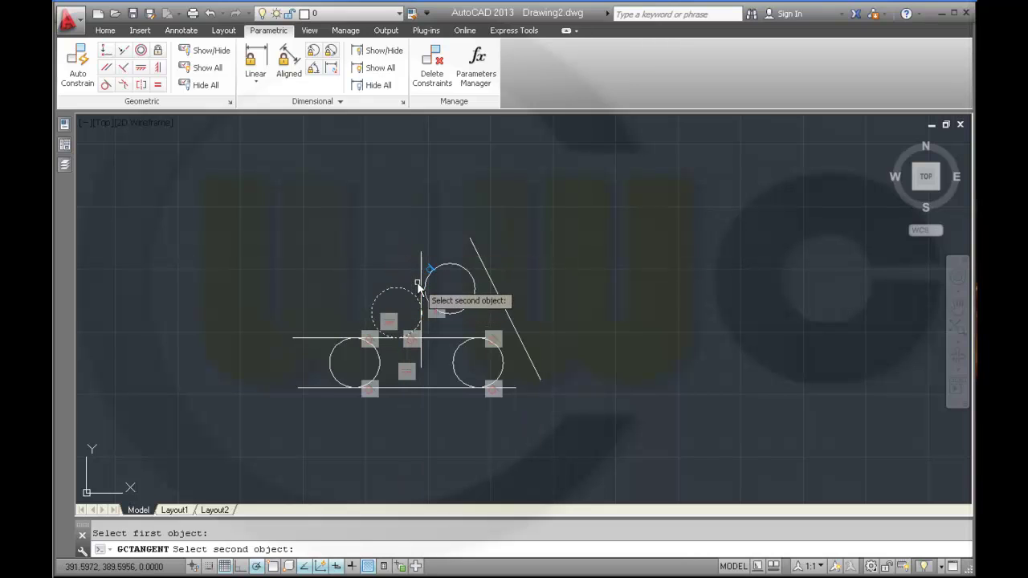
click(418, 282)
Constrain the topmost circle tangent to the vertical line and to the slanted line.
right_click(441, 211)
click(481, 220)
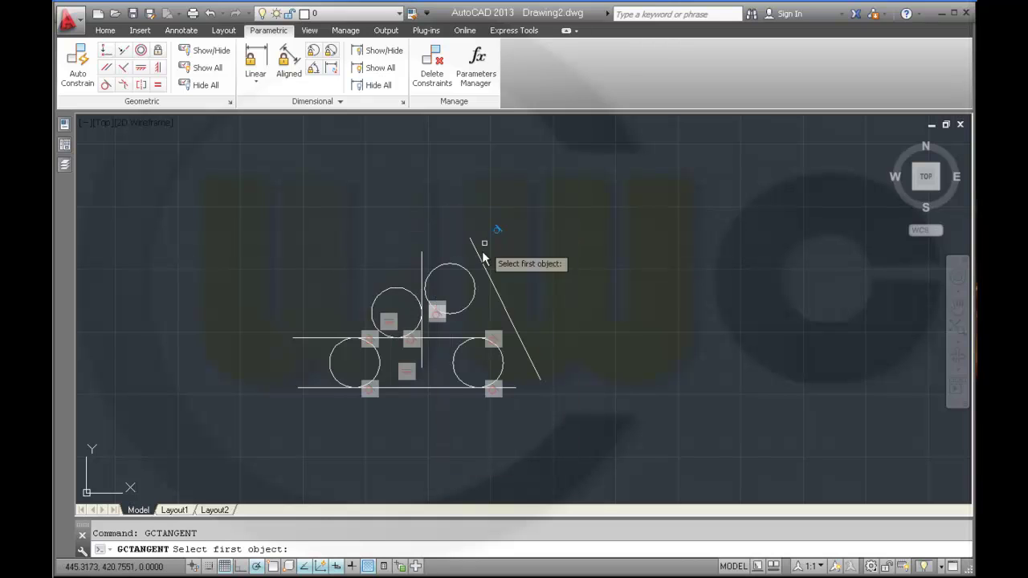
click(428, 291)
click(423, 283)
right_click(433, 226)
click(470, 231)
click(475, 287)
click(488, 285)
Constrain the lower-right circle tangent to the slanted line.
right_click(541, 325)
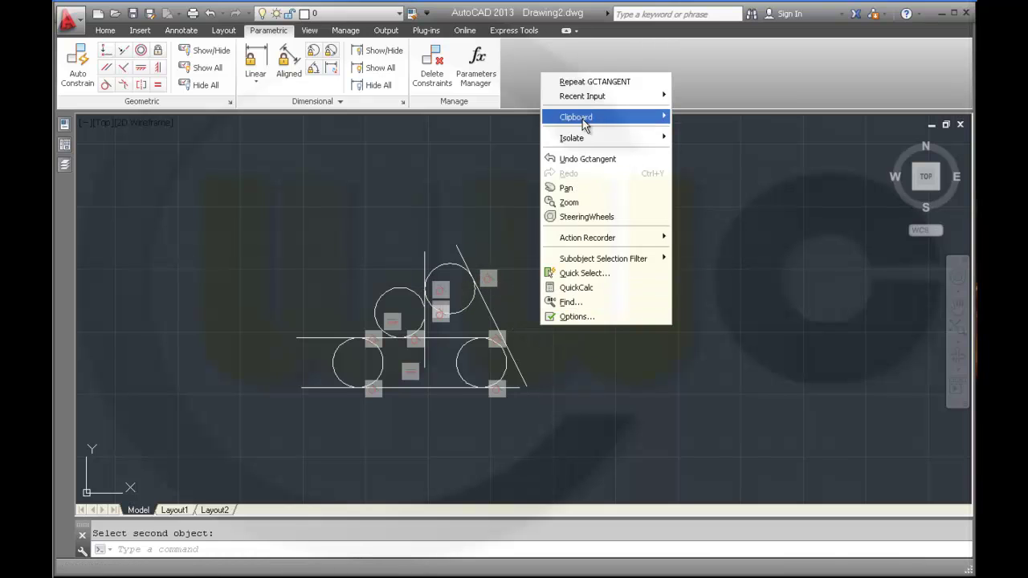
click(591, 82)
click(506, 366)
click(513, 362)
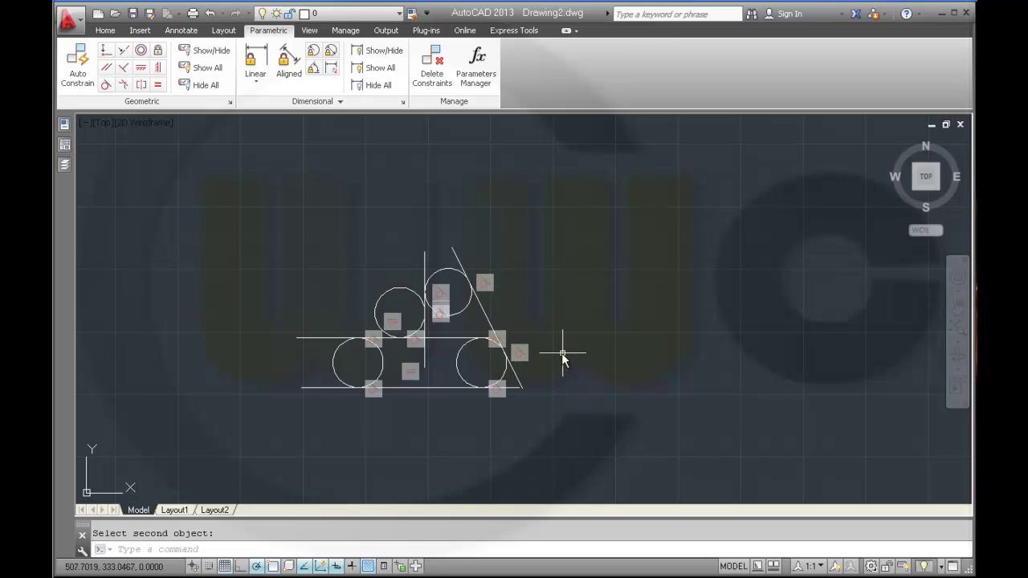
Add a horizontal linear dimensional constraint between the centres of the lower-left and lower-right circles, placed below the profile, accepting the default value.
scroll(562, 352, up, 2)
middle_drag(541, 351, 643, 352)
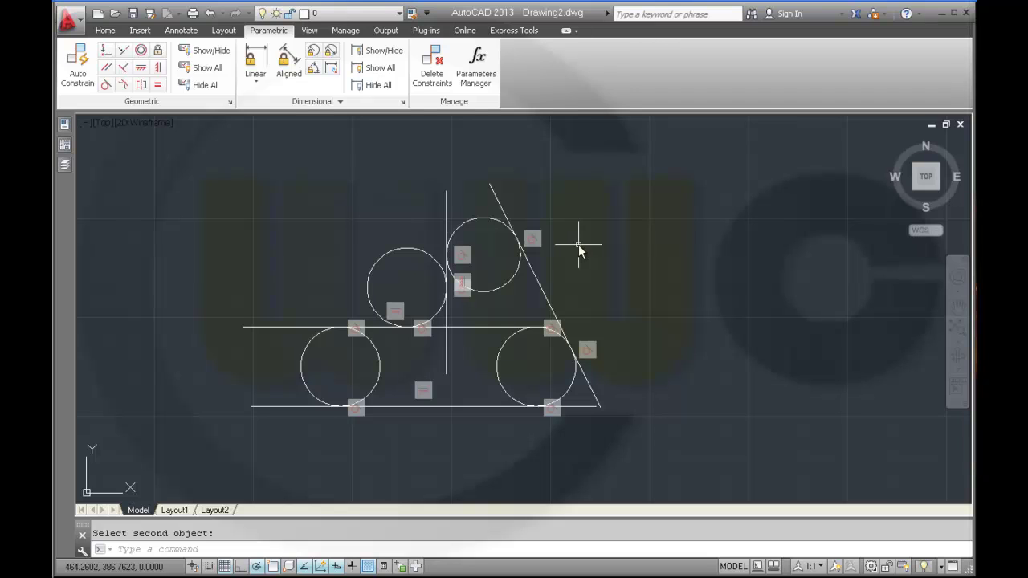
click(259, 71)
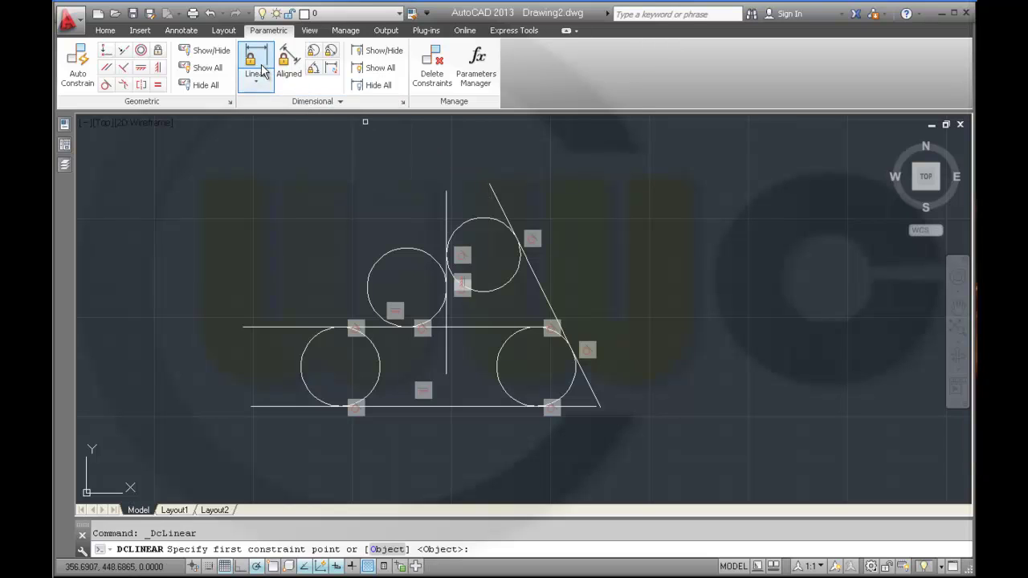
click(380, 368)
click(501, 372)
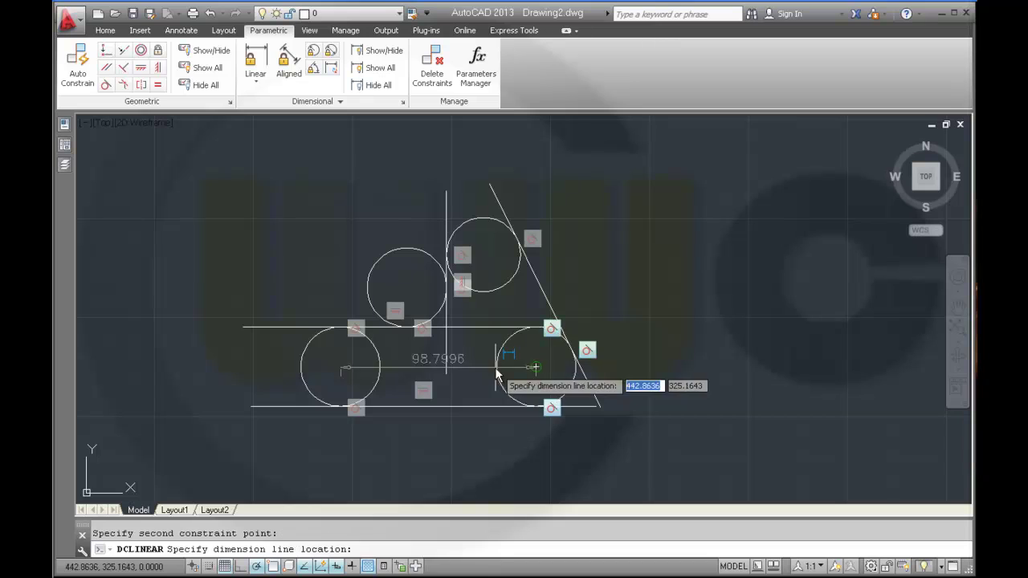
click(460, 454)
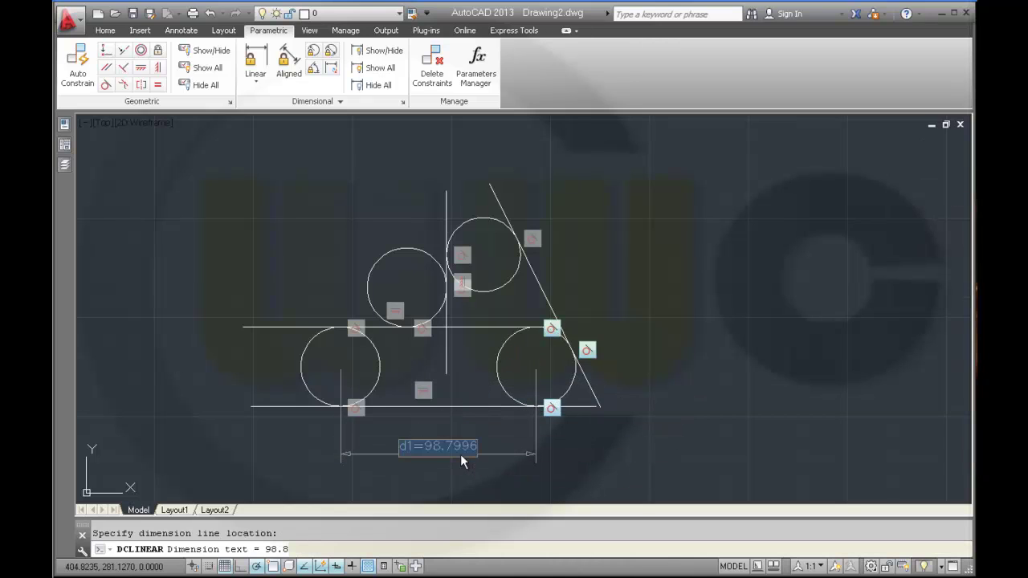
key(Return)
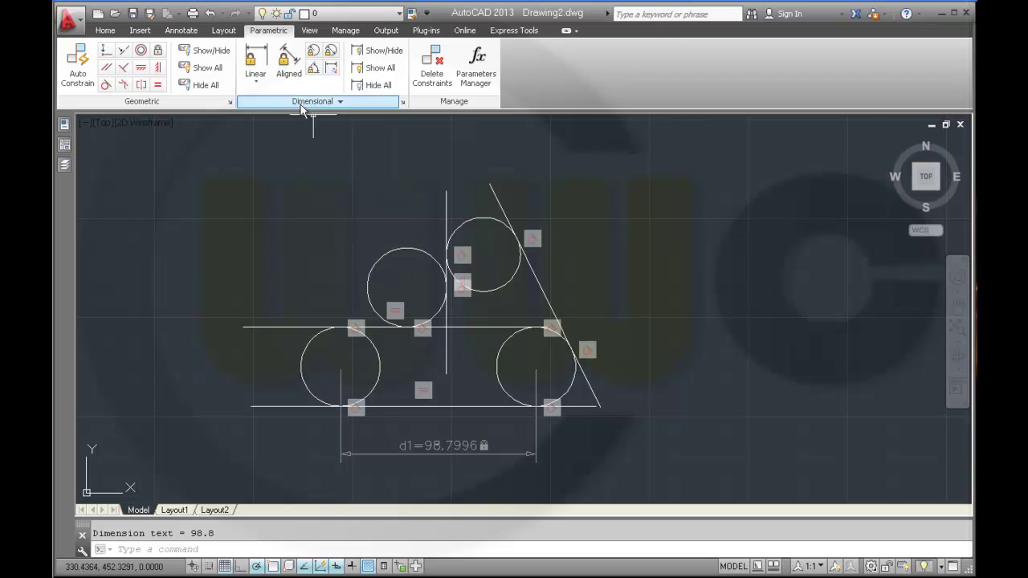
Add a horizontal linear dimensional constraint between the centres of the topmost and lower-right circles, placed above the profile, with the default value.
click(253, 64)
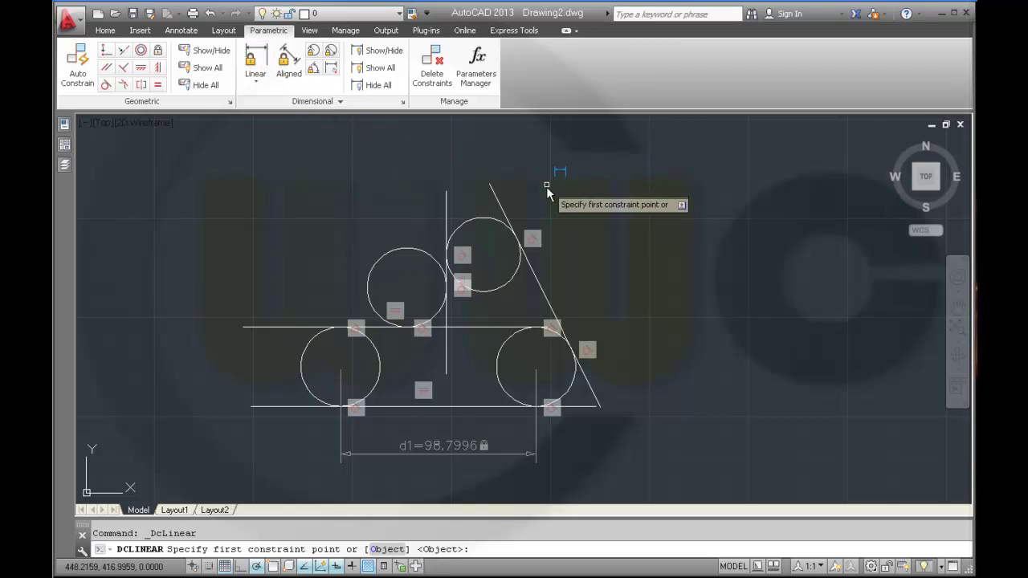
click(517, 267)
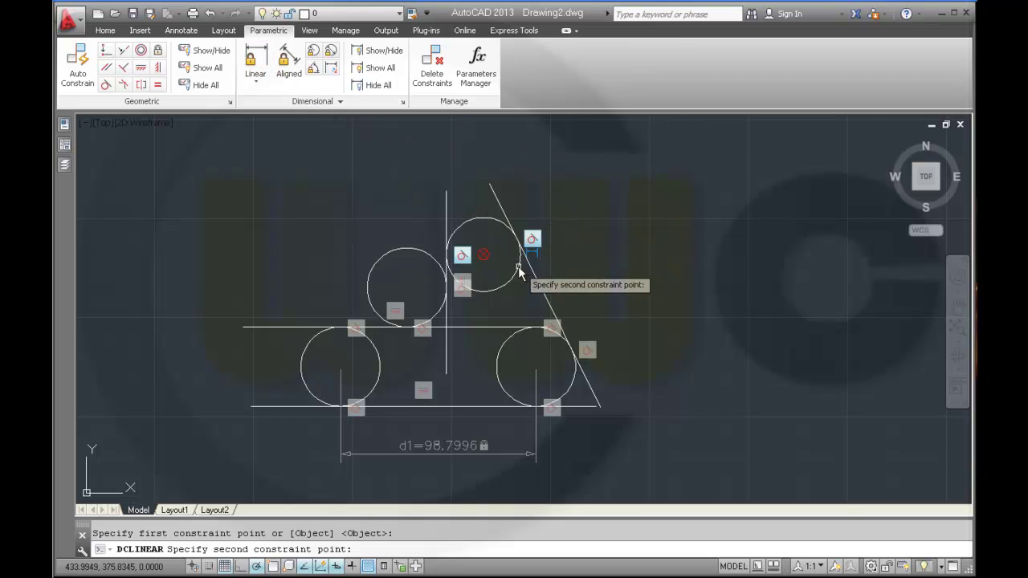
click(502, 347)
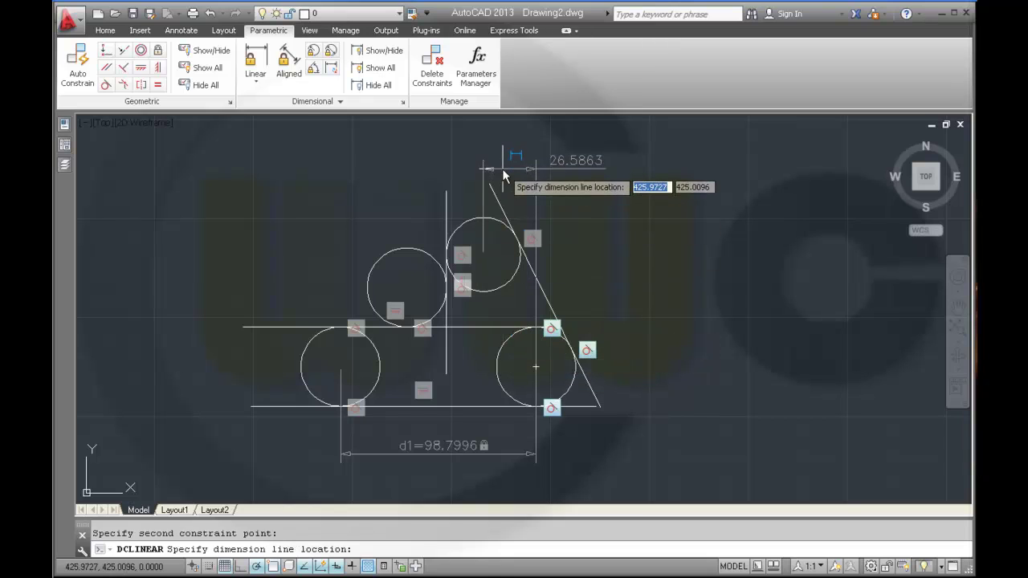
click(502, 168)
key(Return)
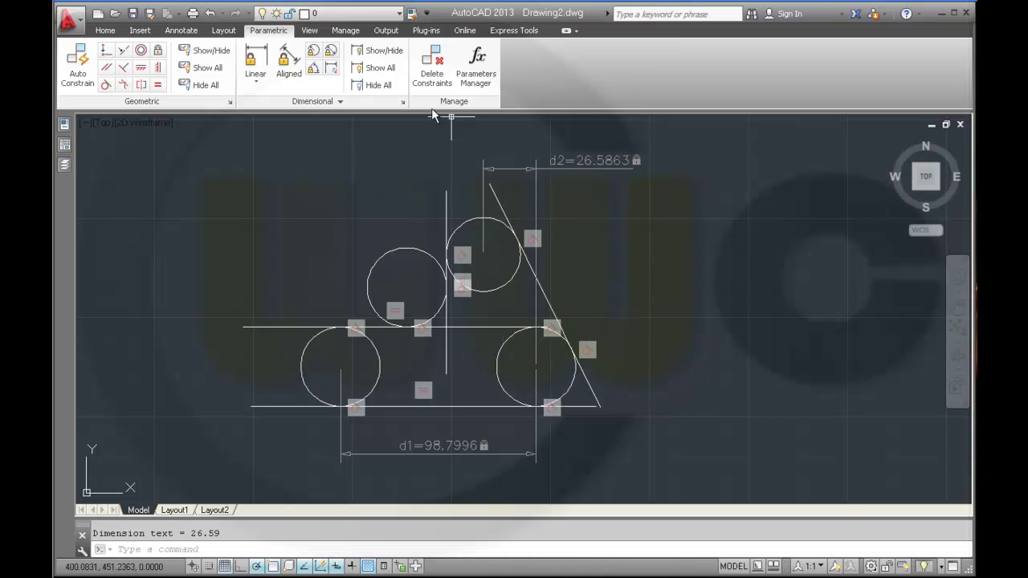
Add an aligned dimensional constraint between the centres of the topmost and lower-right circles, placed outside the slanted line, with the default value.
click(289, 64)
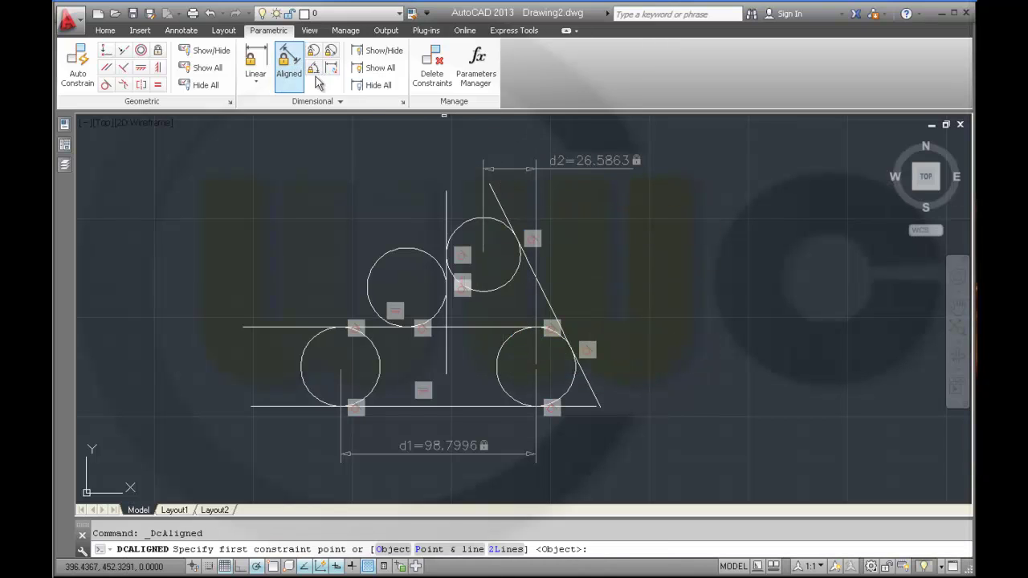
click(520, 267)
click(530, 335)
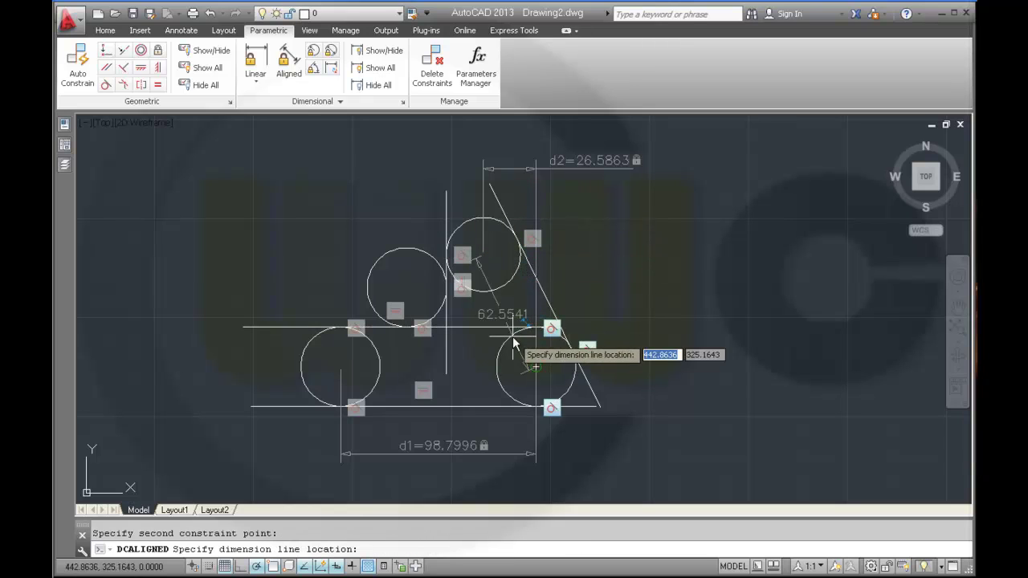
click(613, 285)
key(Return)
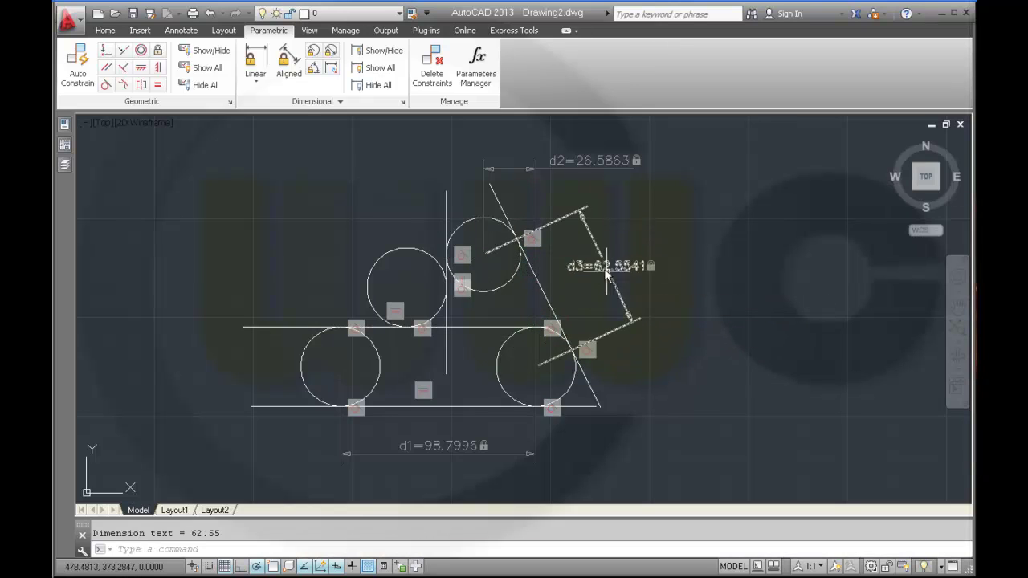
Add radius constraints to the lower-left circle and the middle circle, accepting the default values.
click(314, 52)
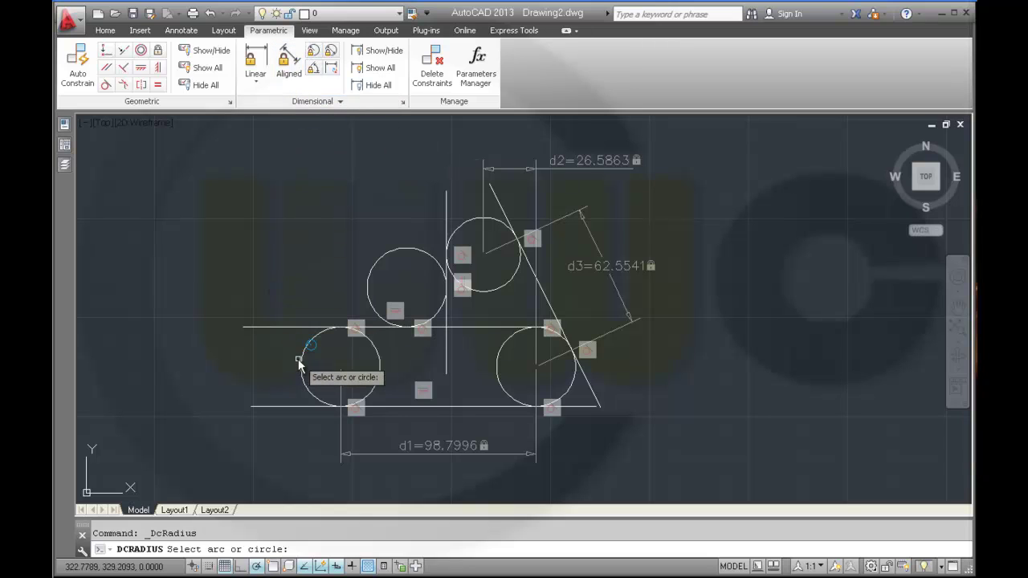
click(302, 363)
click(277, 359)
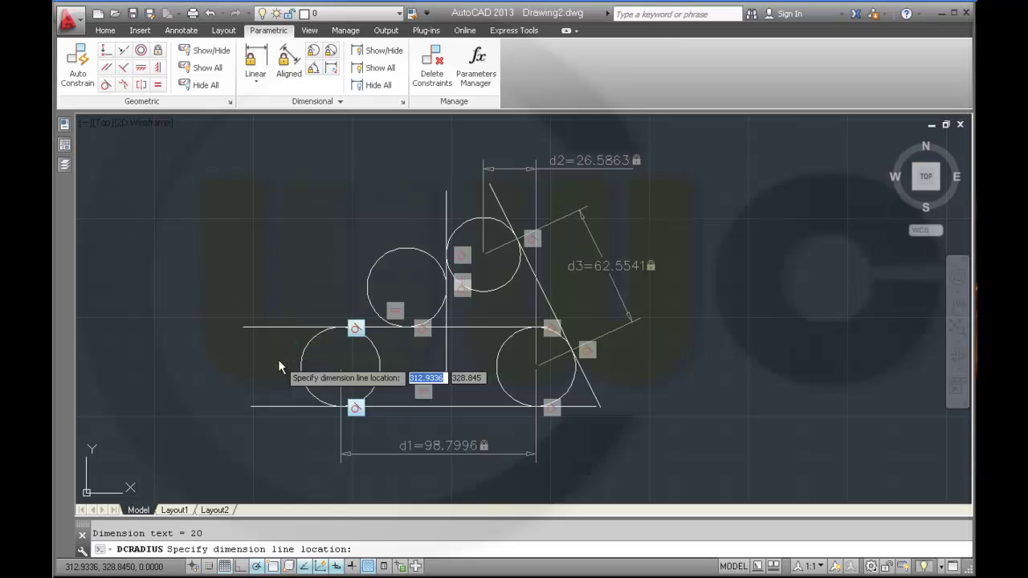
key(Return)
key(Return)
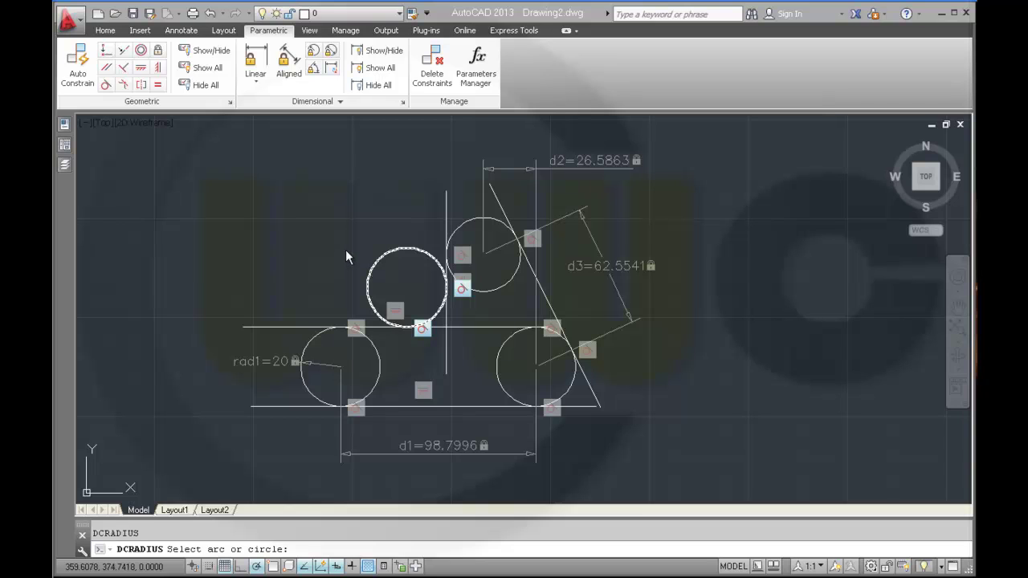
click(376, 262)
click(347, 252)
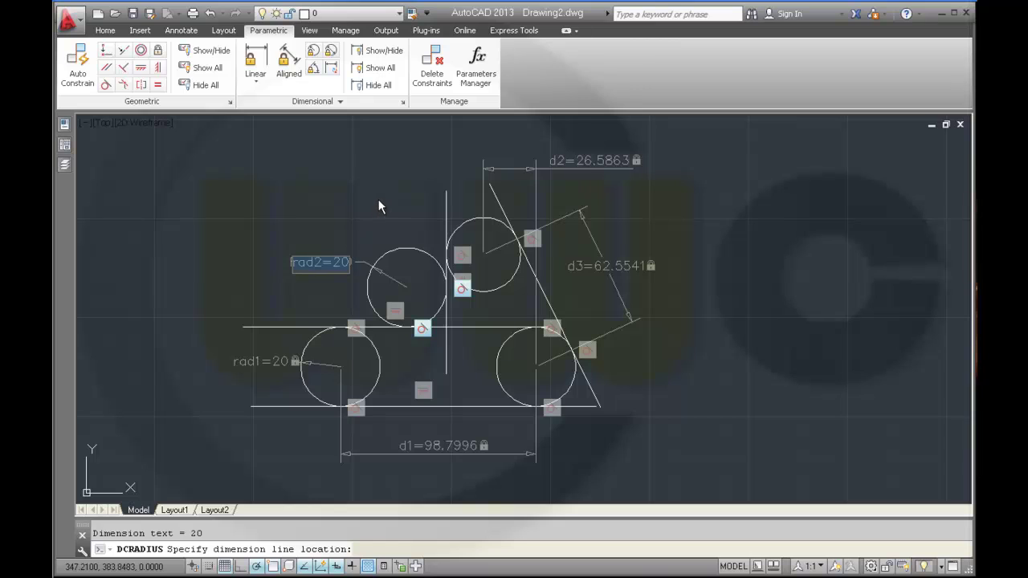
key(Return)
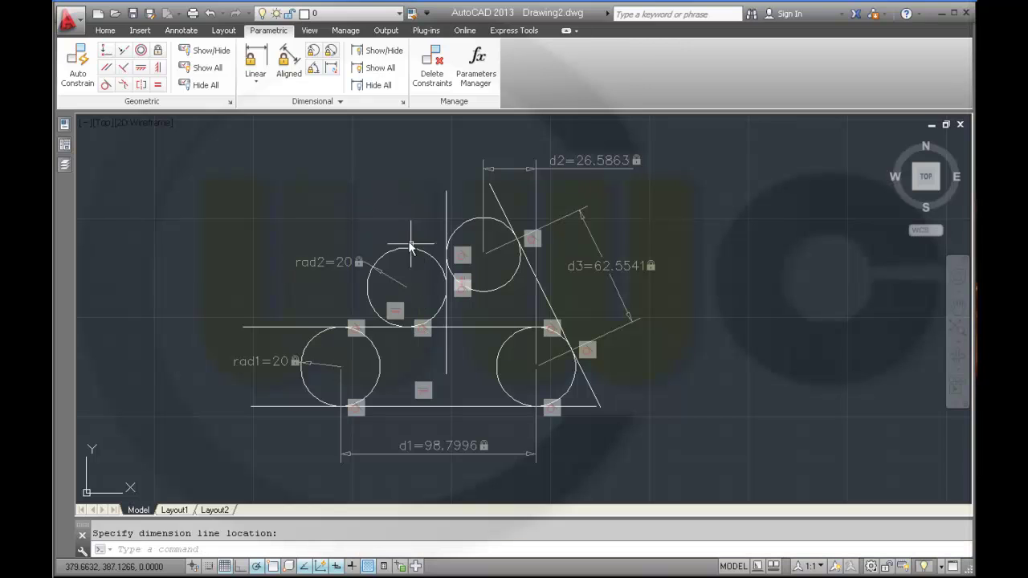
Try adding a radius constraint to the lower-right circle and delete it again.
key(Return)
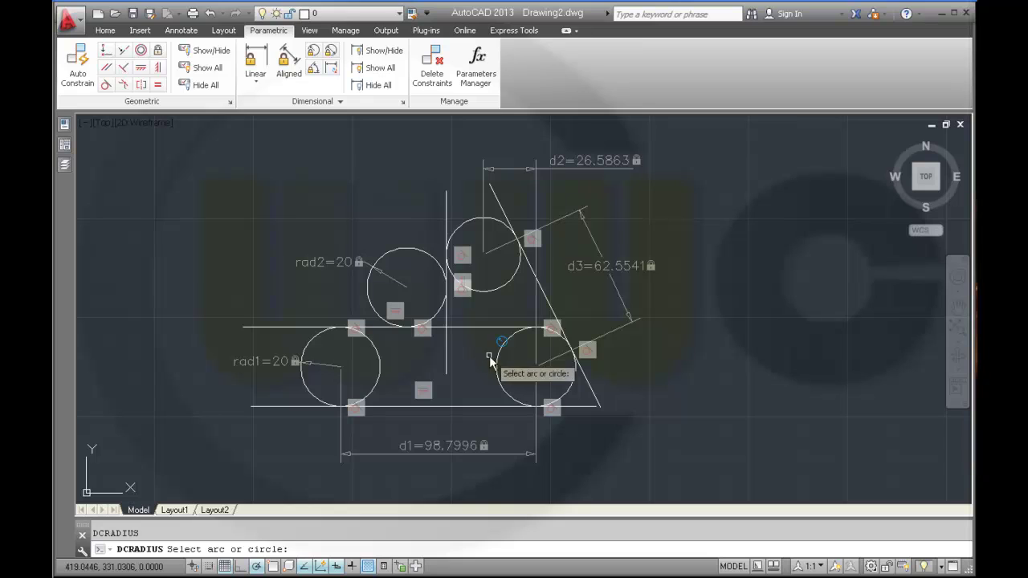
click(571, 395)
click(638, 374)
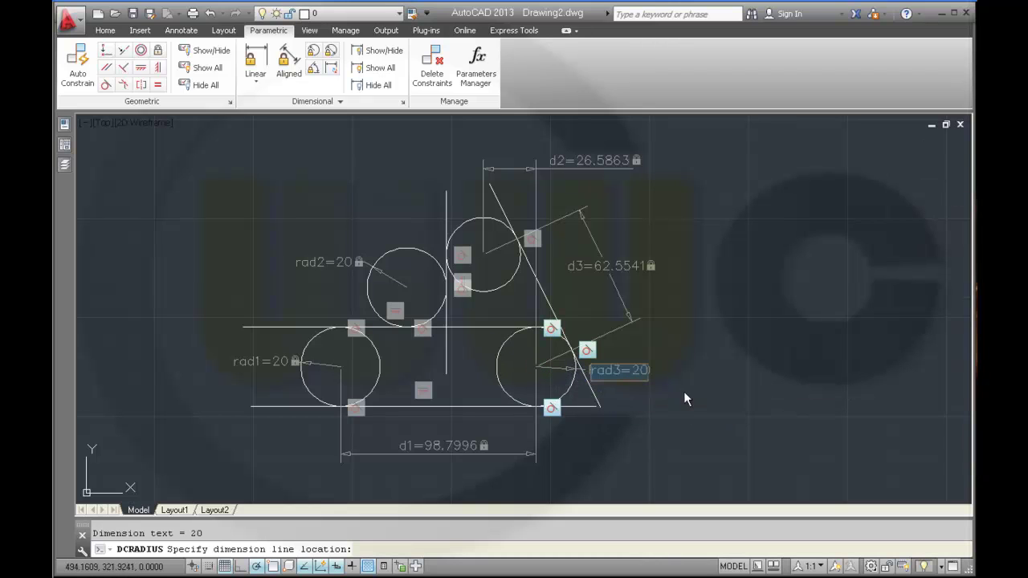
key(Return)
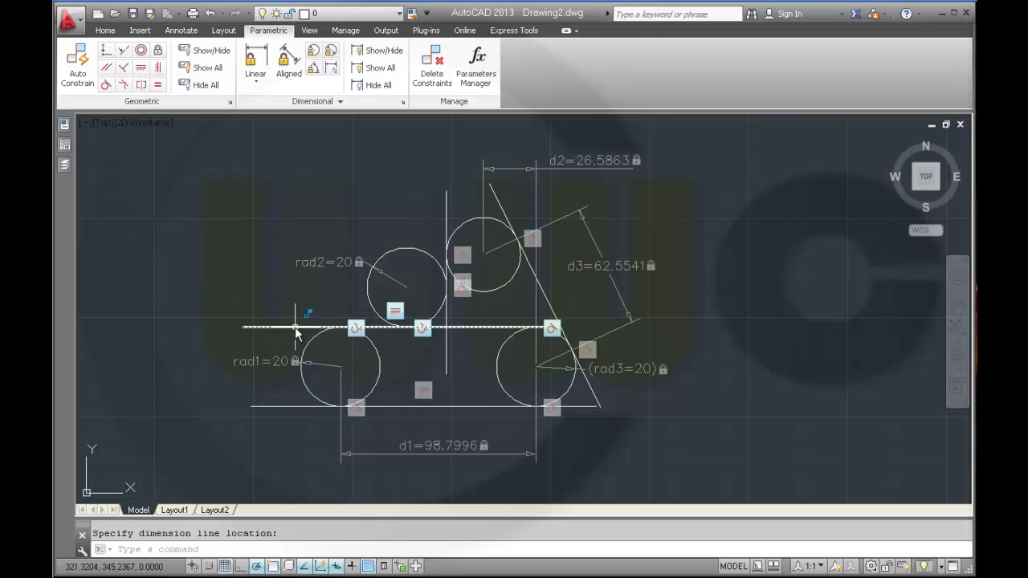
key(Escape)
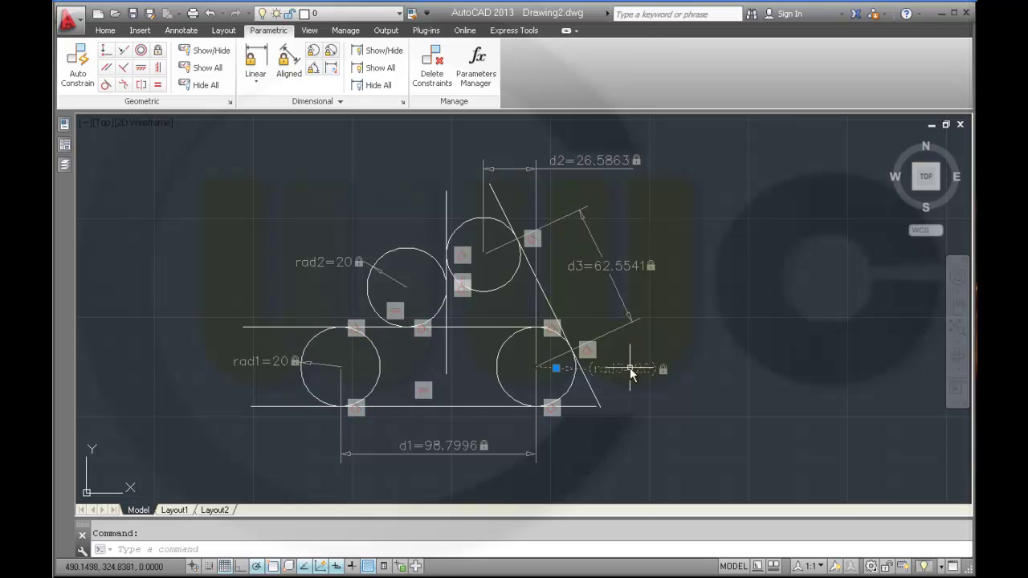
key(Delete)
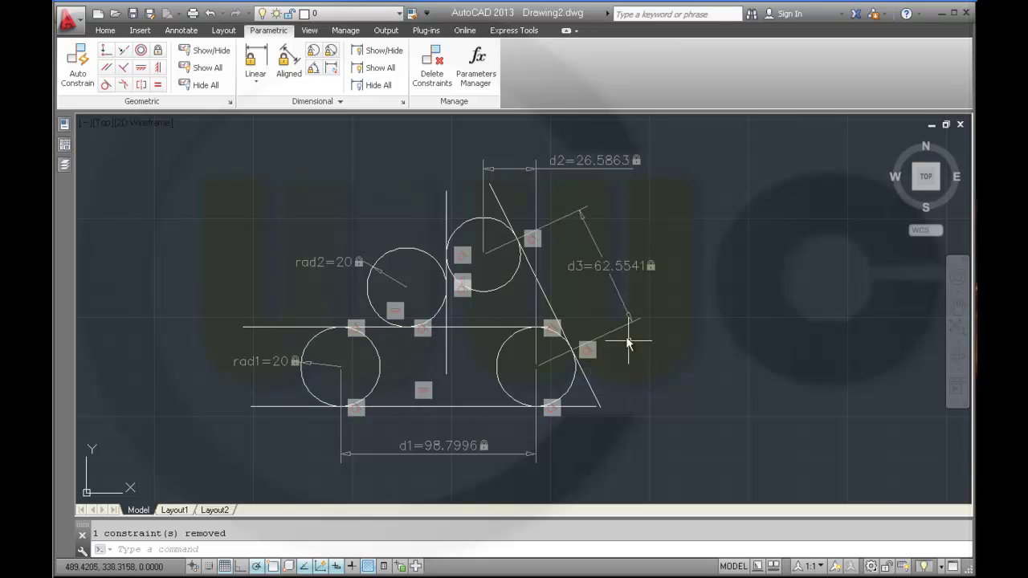
Add a radius constraint to the topmost circle, accepting the default value.
click(313, 55)
click(464, 226)
click(424, 173)
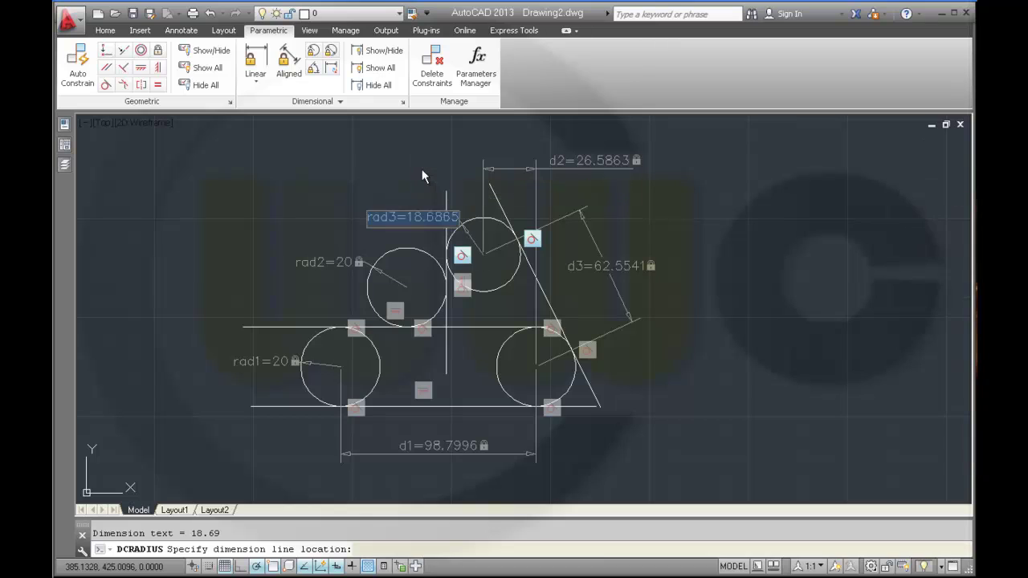
key(Return)
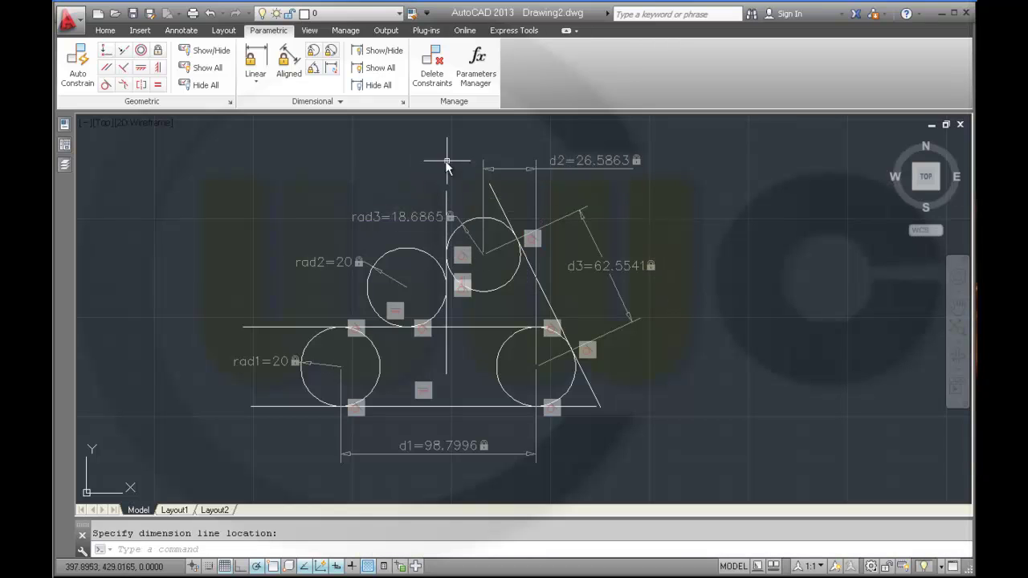
Trim the line ends overhanging the lower-right circle and both horizontal line ends overhanging the lower-left circle, using all objects as cutting edges.
click(109, 32)
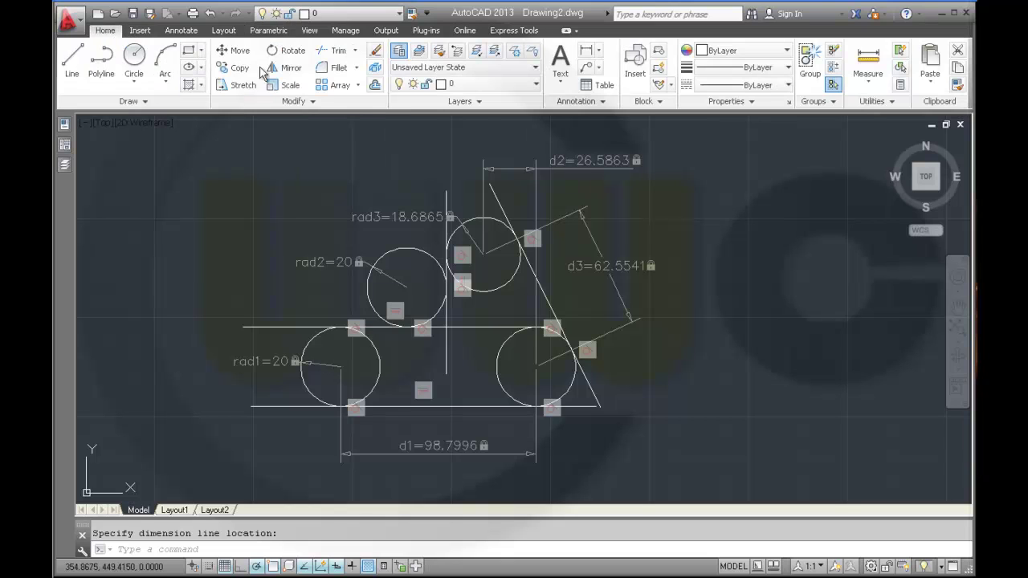
click(336, 53)
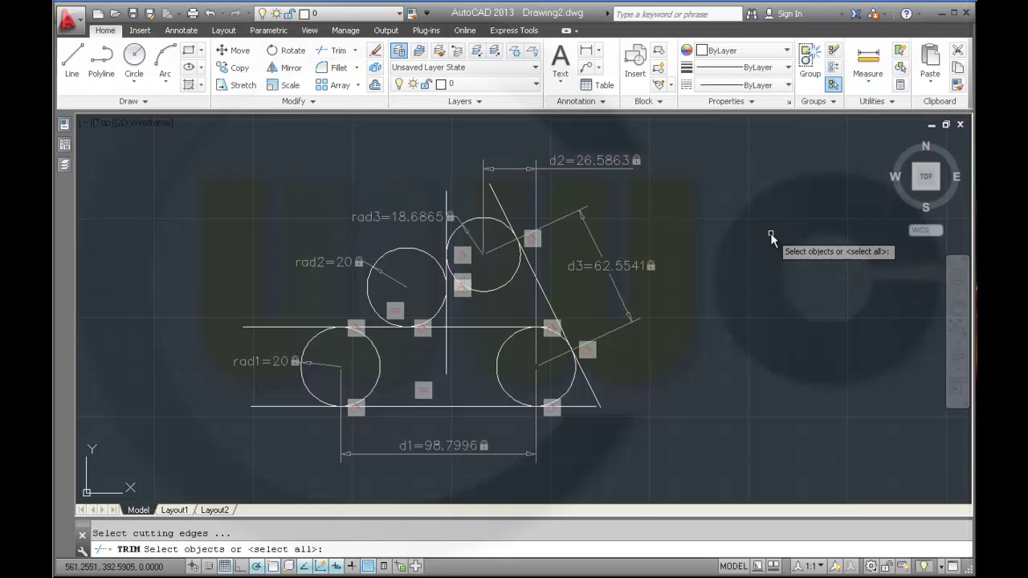
key(Return)
click(623, 430)
click(587, 391)
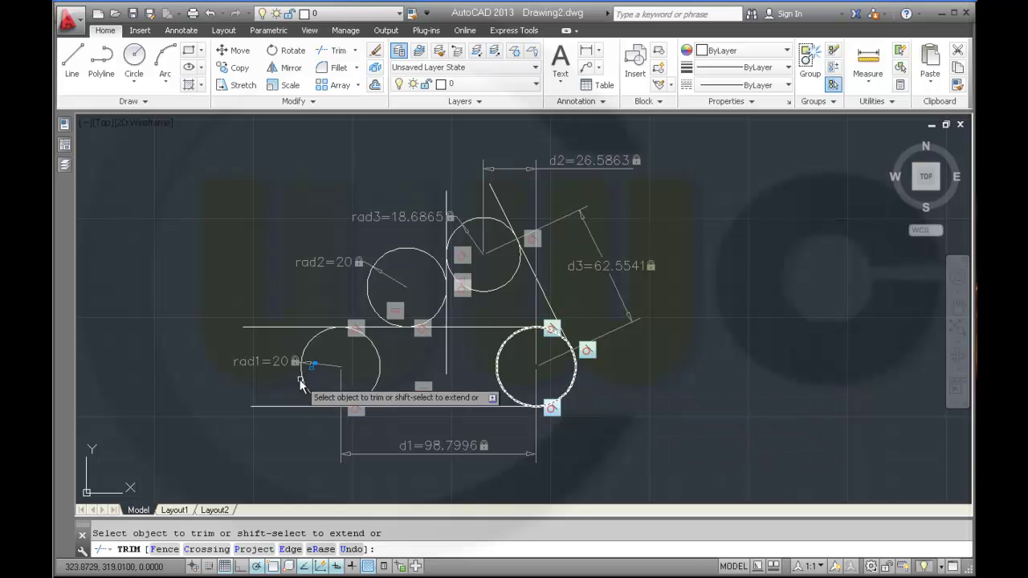
click(285, 424)
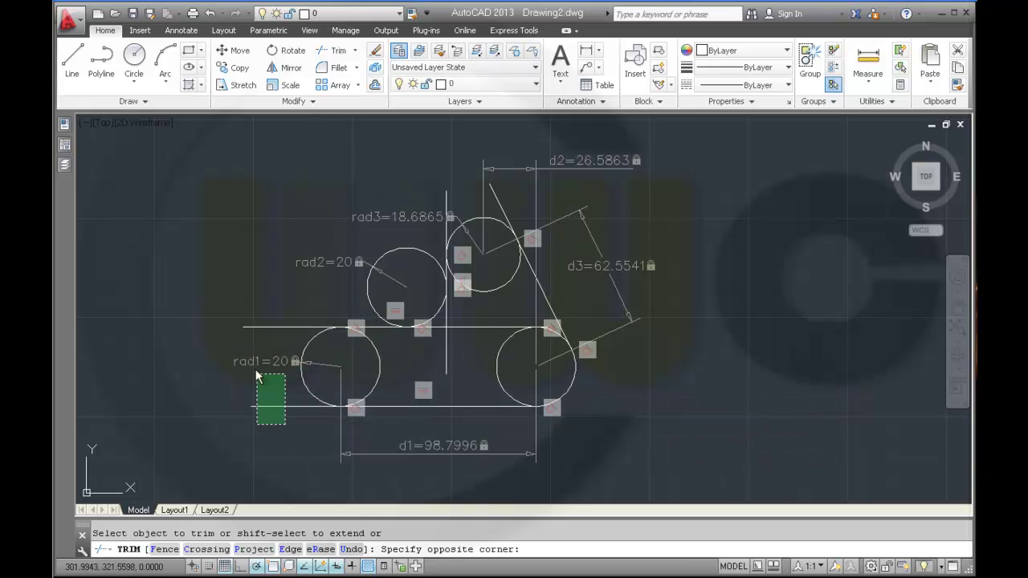
click(223, 305)
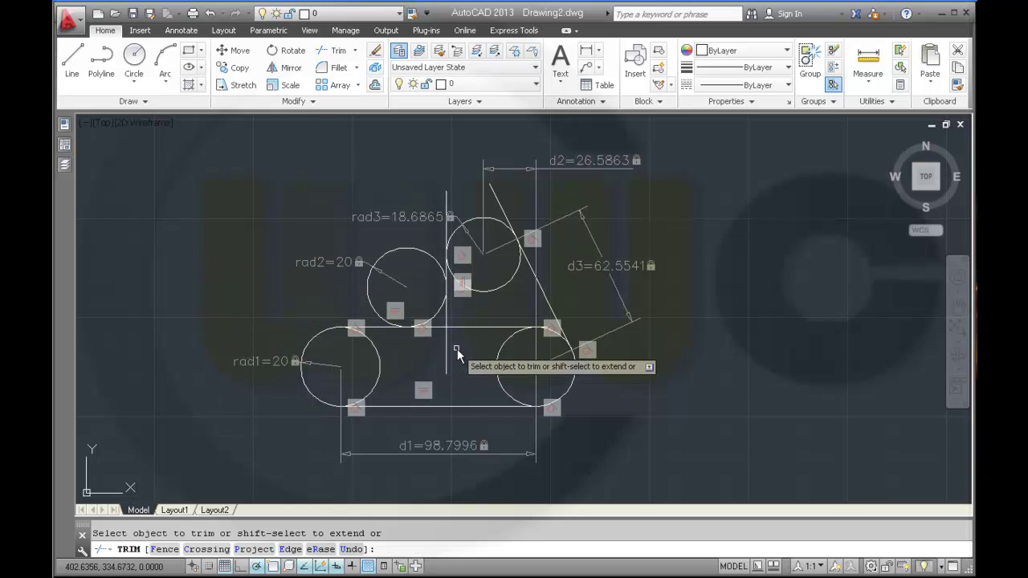
Trim the middle circle to its fillet arc and remove the surplus ends of the upper horizontal, vertical and slanted lines.
click(466, 371)
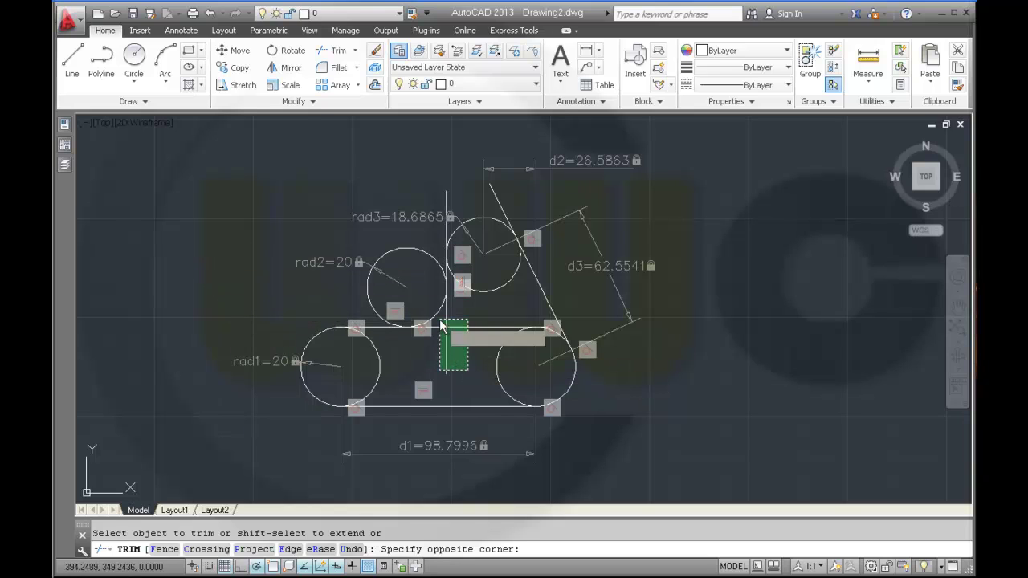
click(439, 319)
click(394, 247)
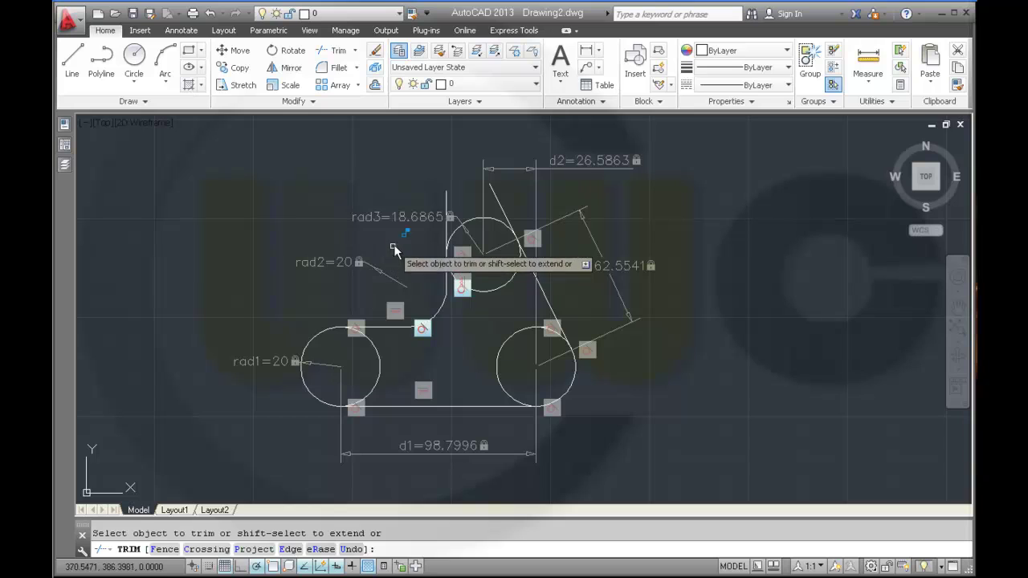
click(501, 206)
click(446, 199)
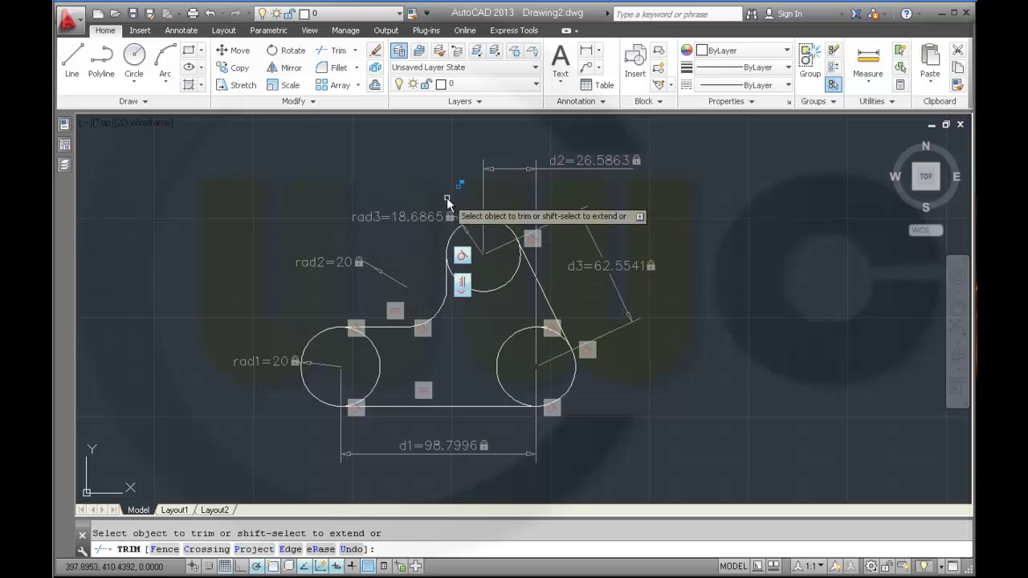
Trim the inner portions of the topmost, lower-right and lower-left circles, leaving only the outer arcs of the closed outline.
click(519, 275)
click(505, 339)
click(378, 367)
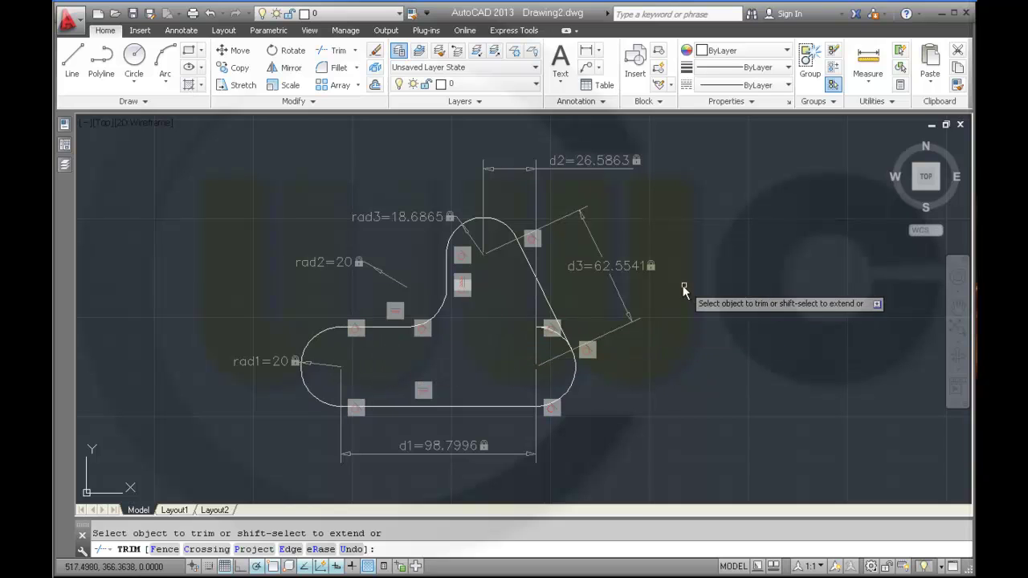
scroll(565, 339, up, 2)
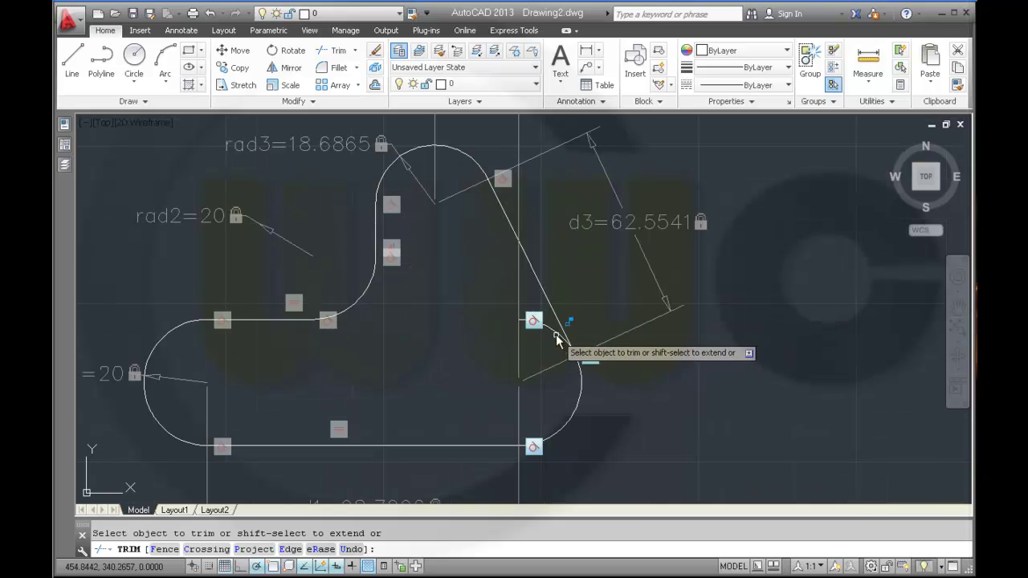
right_click(781, 321)
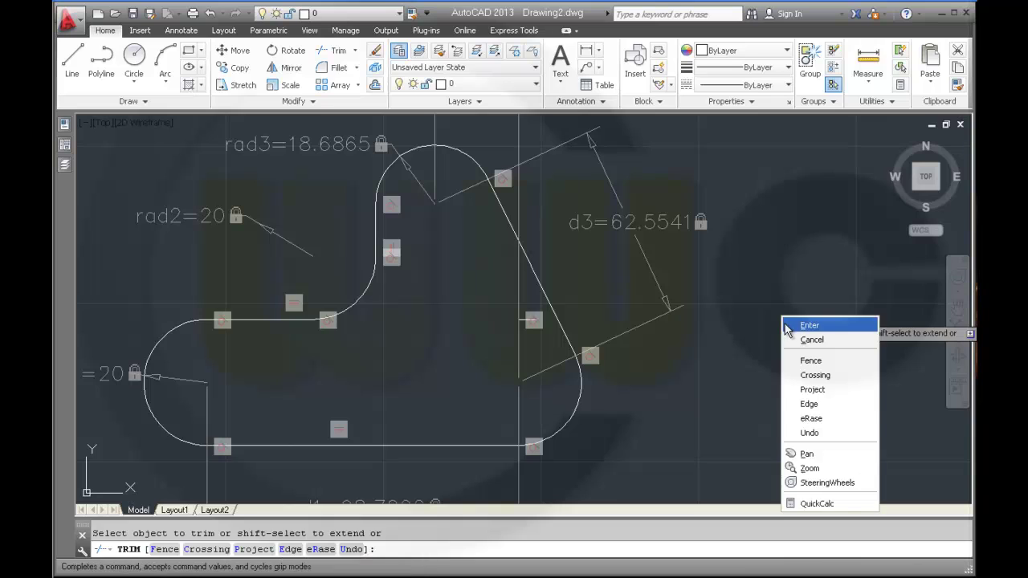
click(791, 325)
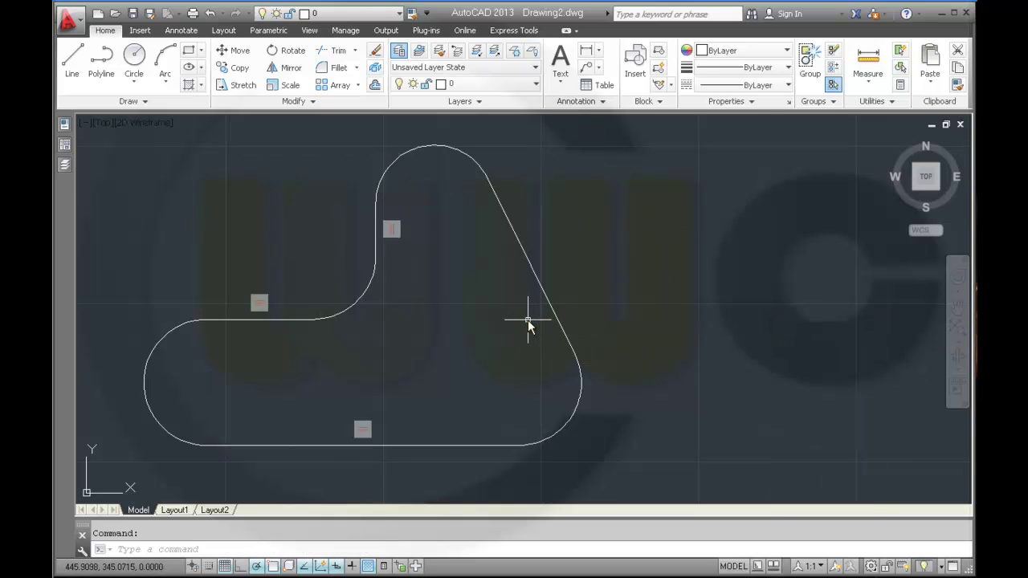
Apply Auto Constrain to all eight objects of the closed outline.
middle_drag(466, 329, 566, 318)
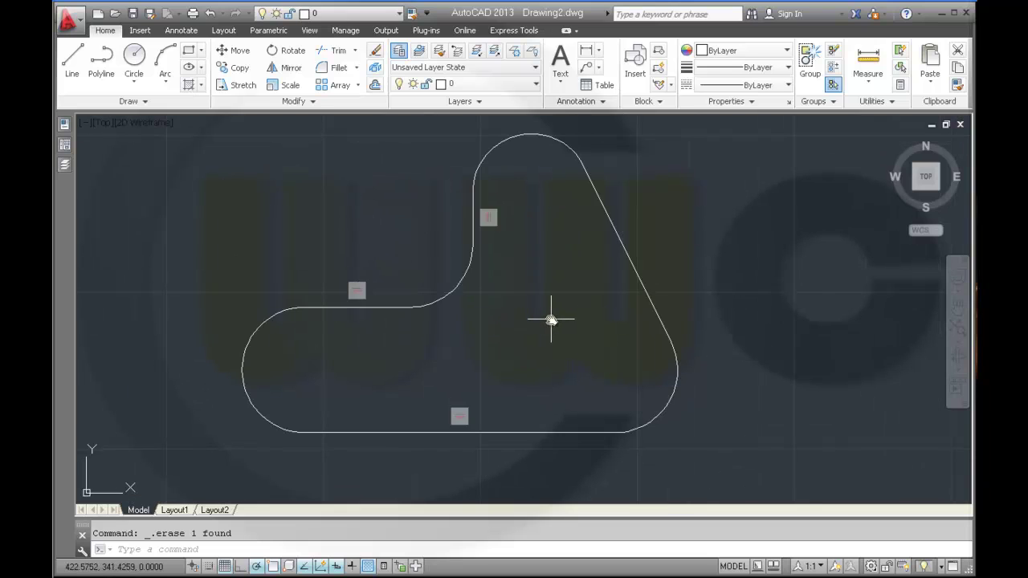
scroll(551, 320, down, 2)
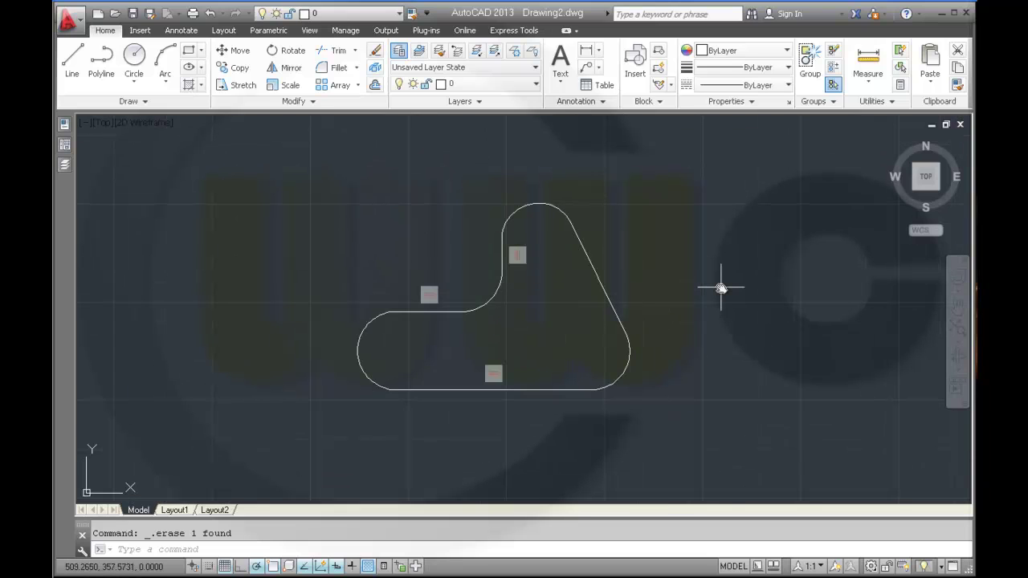
click(268, 31)
click(81, 69)
click(231, 152)
click(701, 418)
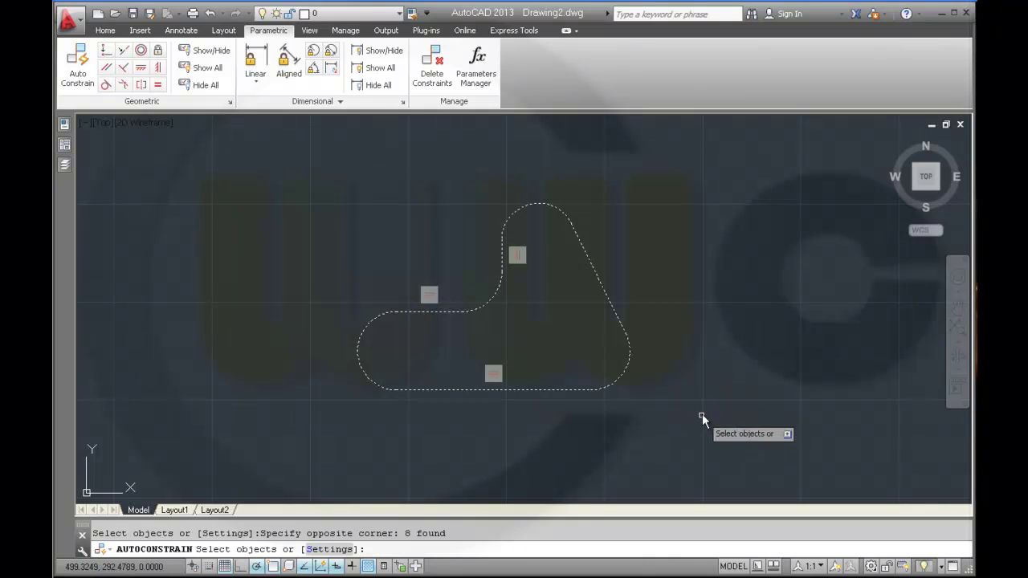
right_click(713, 351)
click(716, 354)
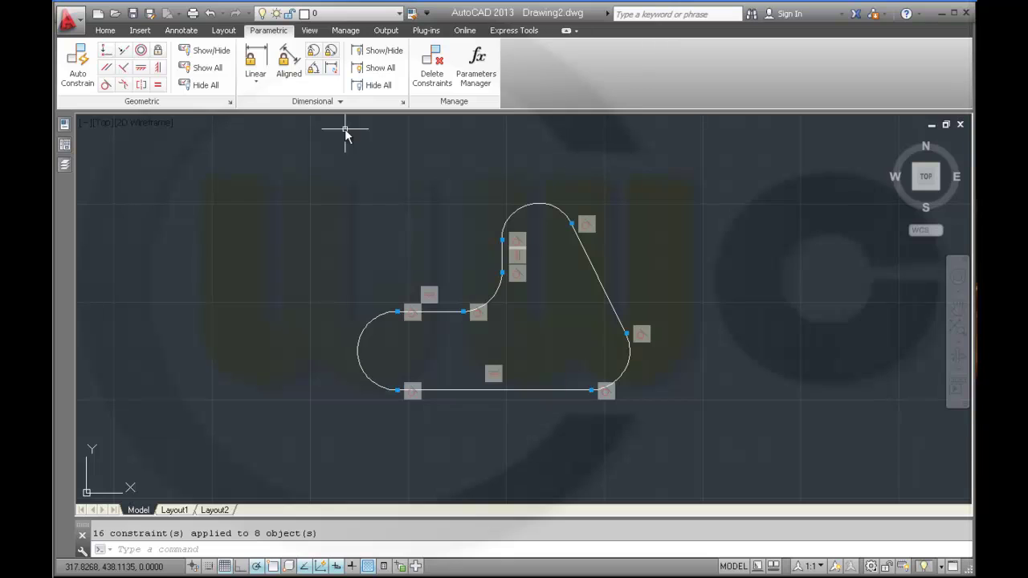
Add a horizontal linear constraint between the centers of the lower-left and lower-right arcs, placed below the profile, accepting the default value.
click(253, 65)
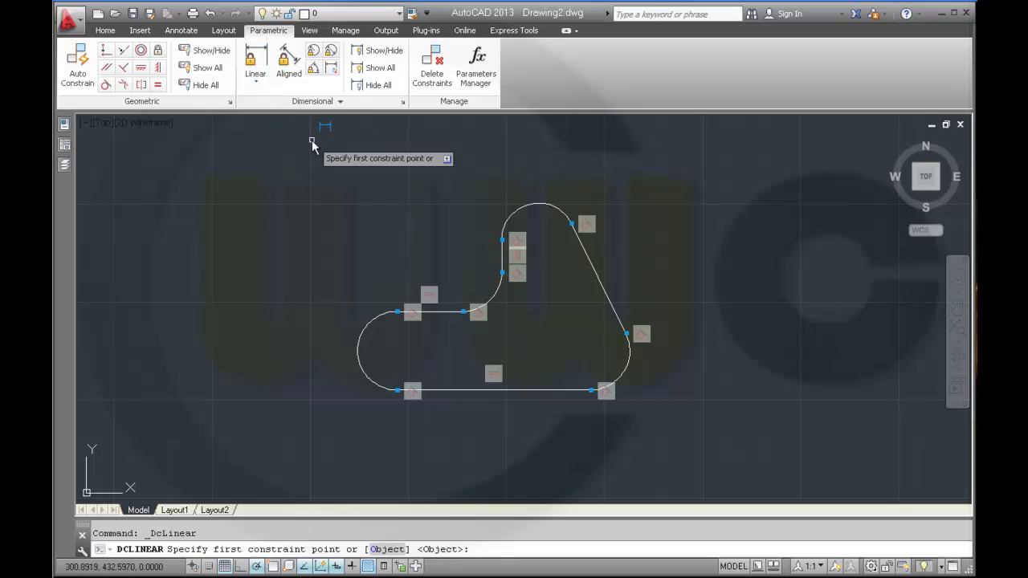
shift+right_click(314, 315)
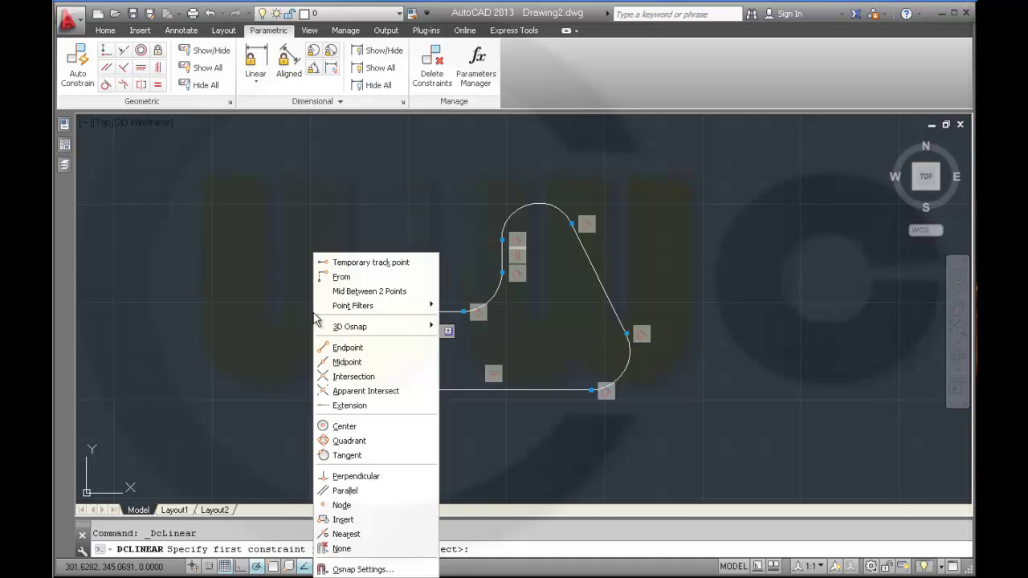
click(365, 426)
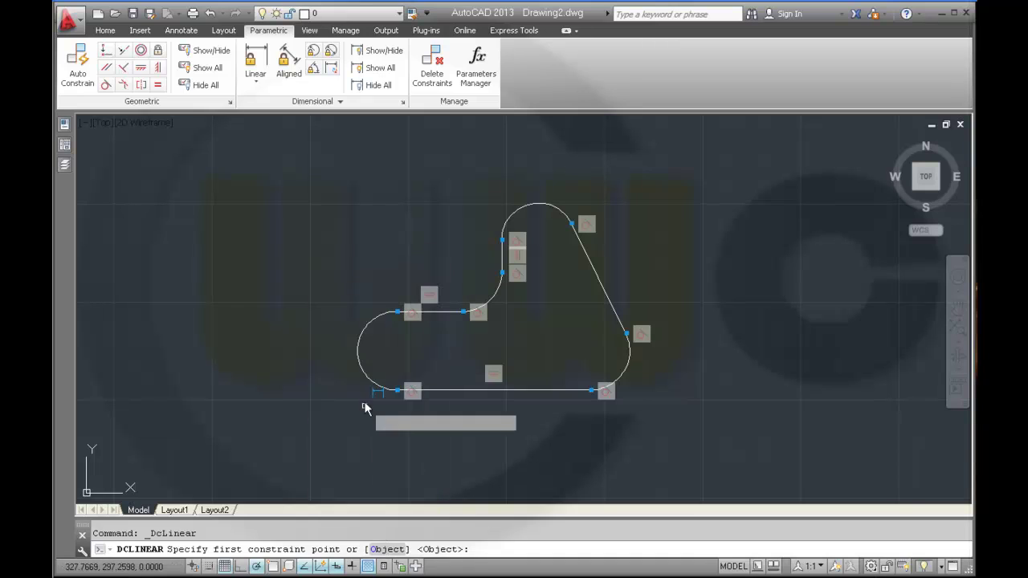
click(360, 349)
shift+right_click(303, 345)
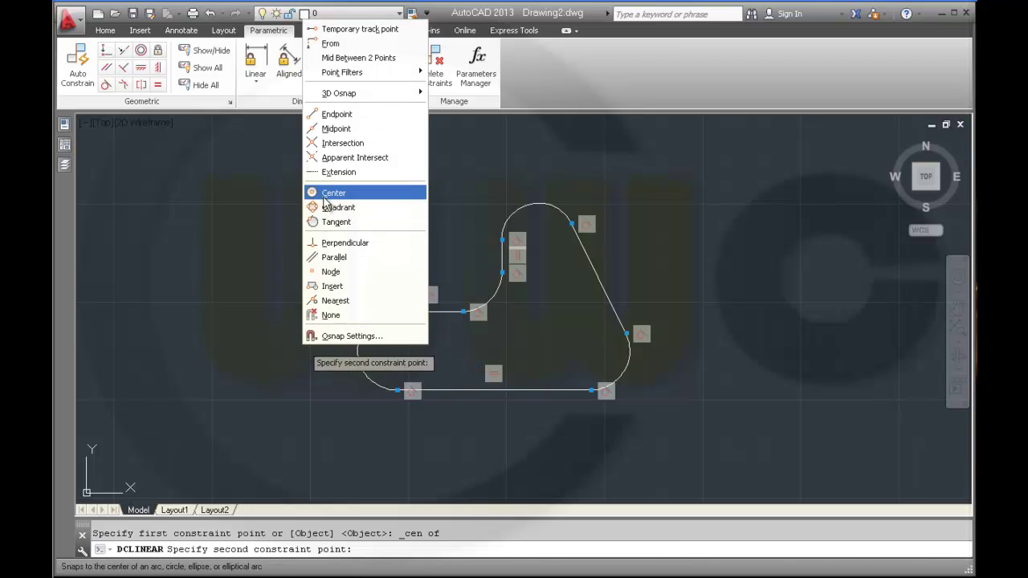
click(324, 193)
click(623, 375)
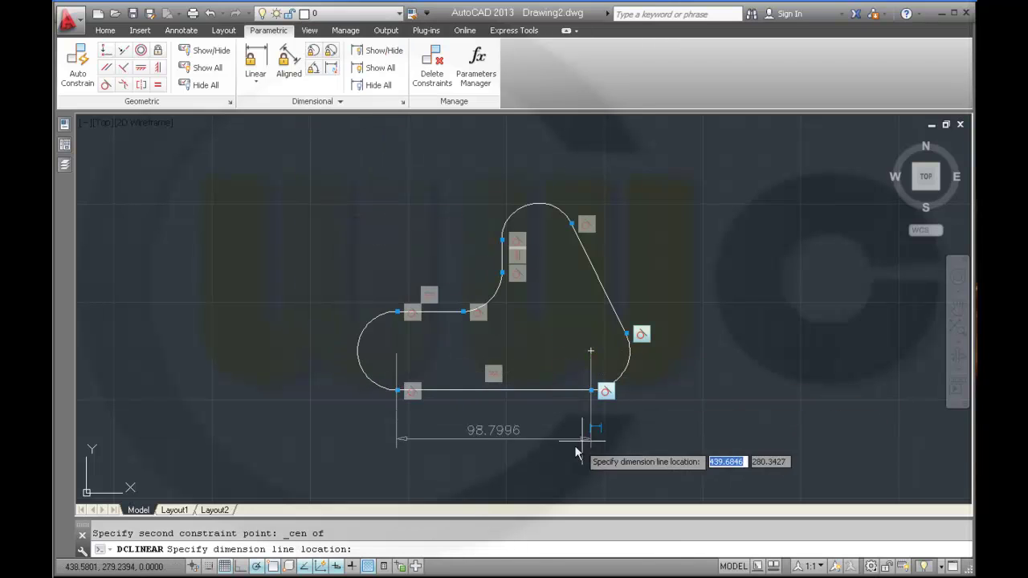
click(547, 438)
key(Return)
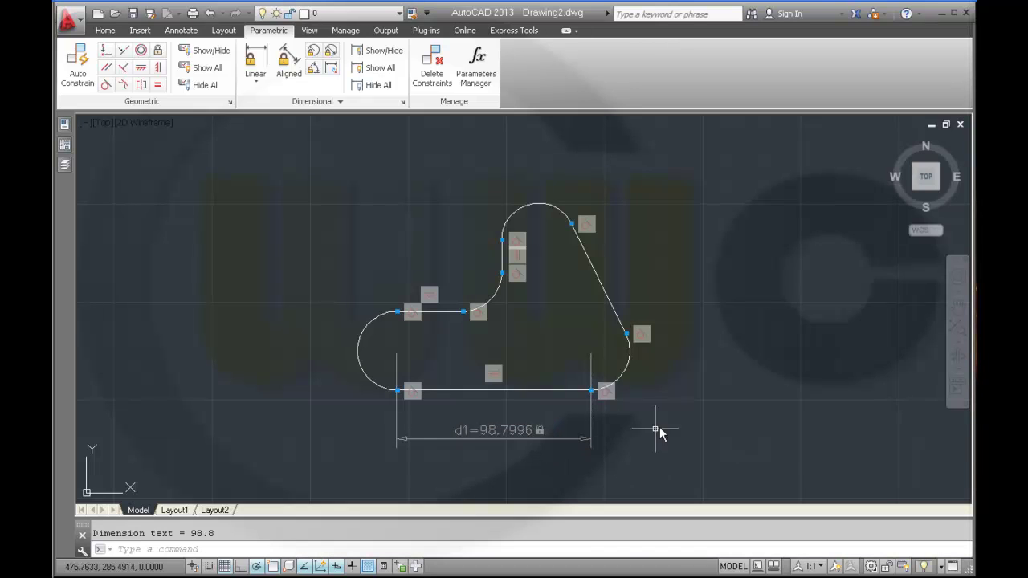
Add a horizontal linear constraint between the centers of the lower-right and topmost arcs, placed above the profile, accepting the default value.
key(Return)
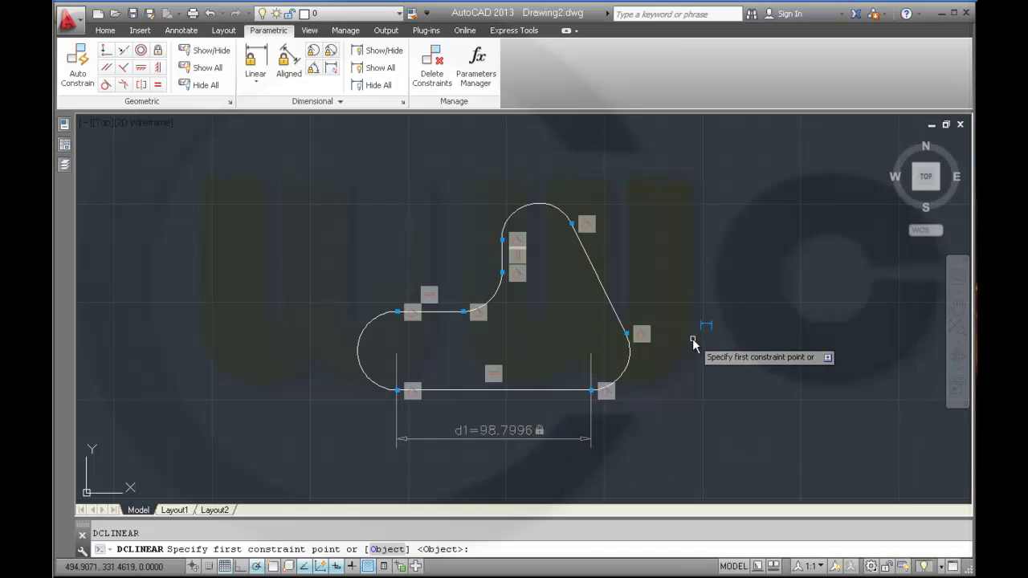
right_click(681, 357)
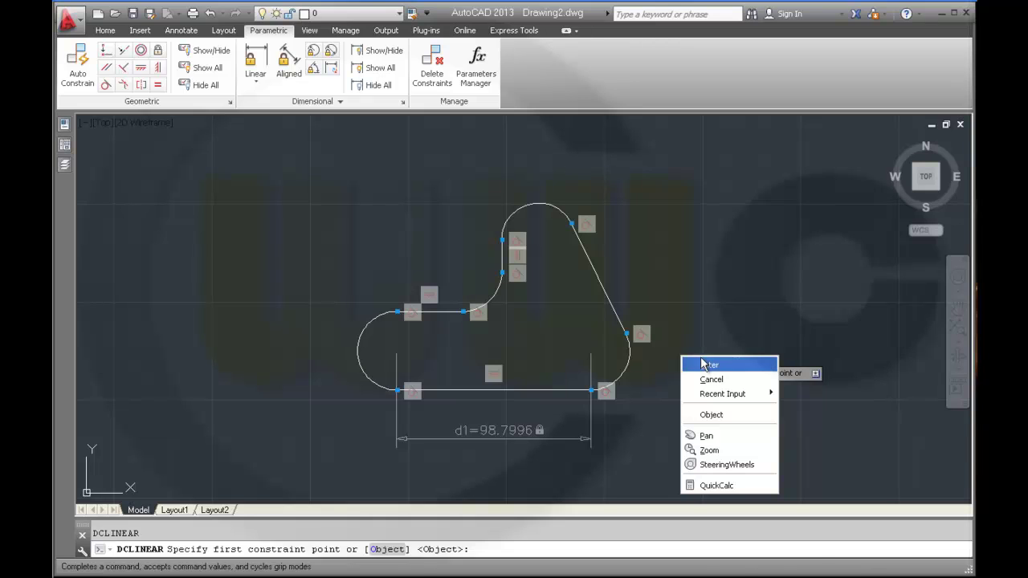
click(702, 365)
shift+right_click(701, 362)
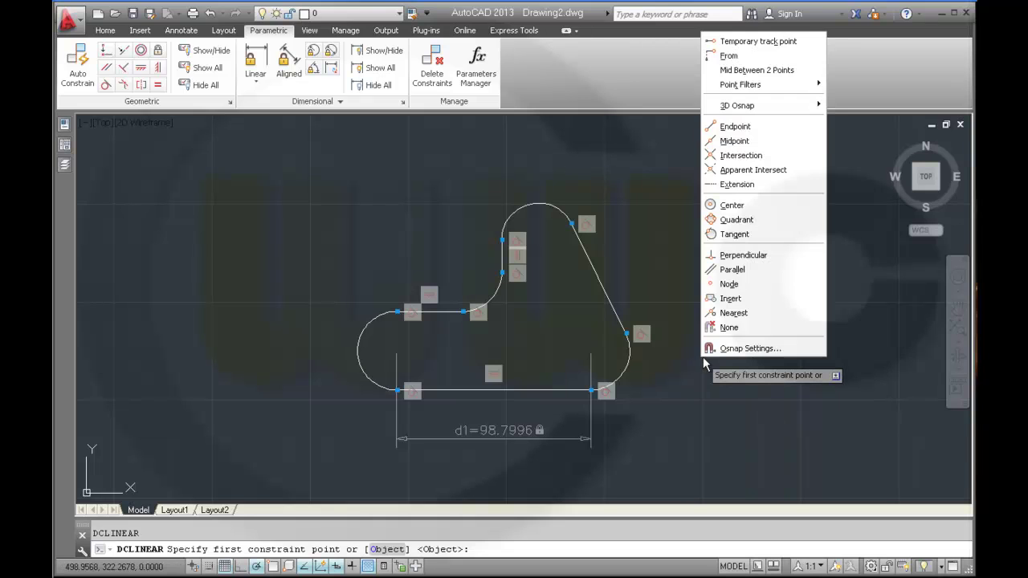
click(714, 241)
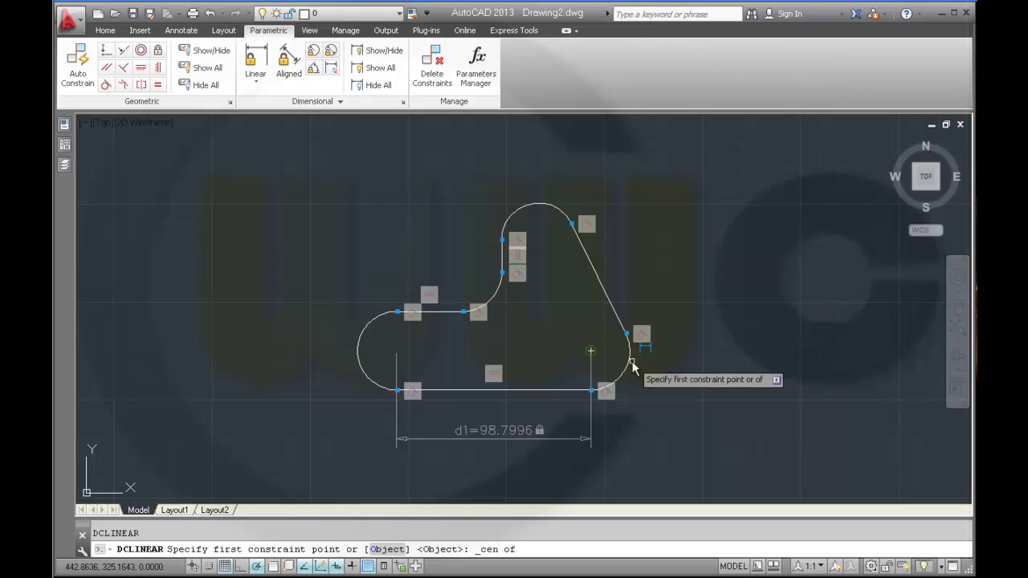
click(625, 366)
shift+right_click(693, 260)
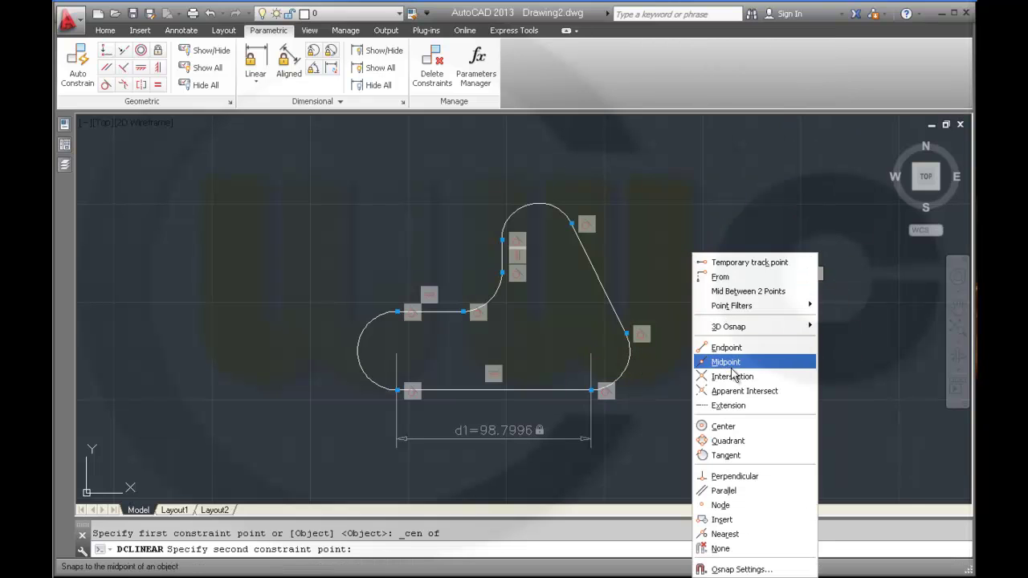
click(731, 427)
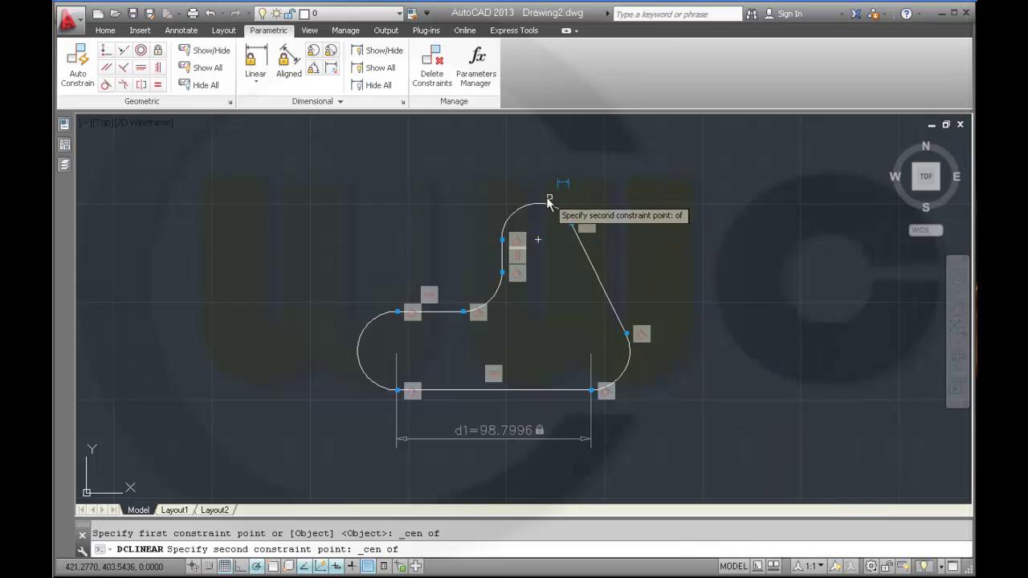
click(542, 207)
click(559, 167)
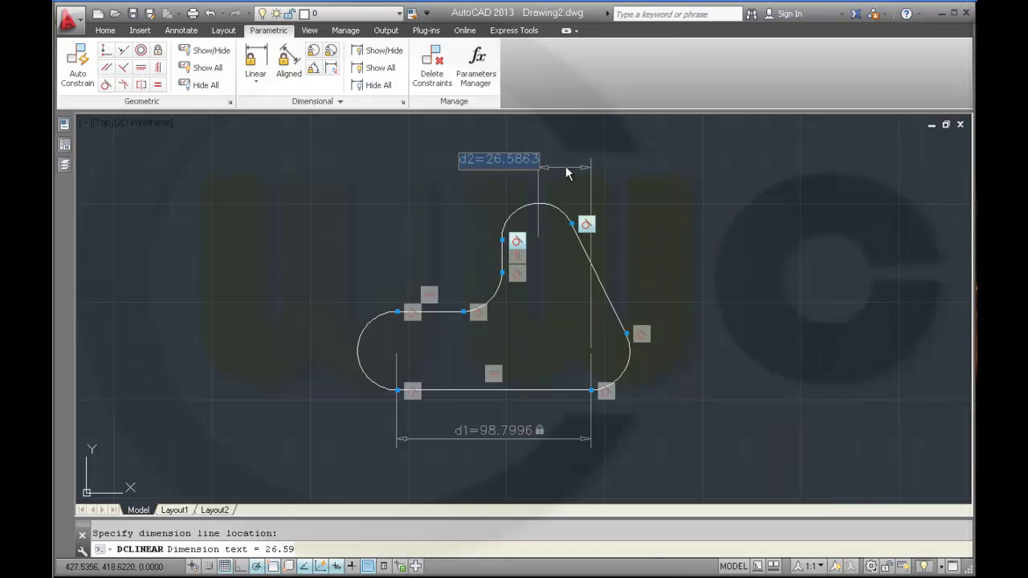
key(Return)
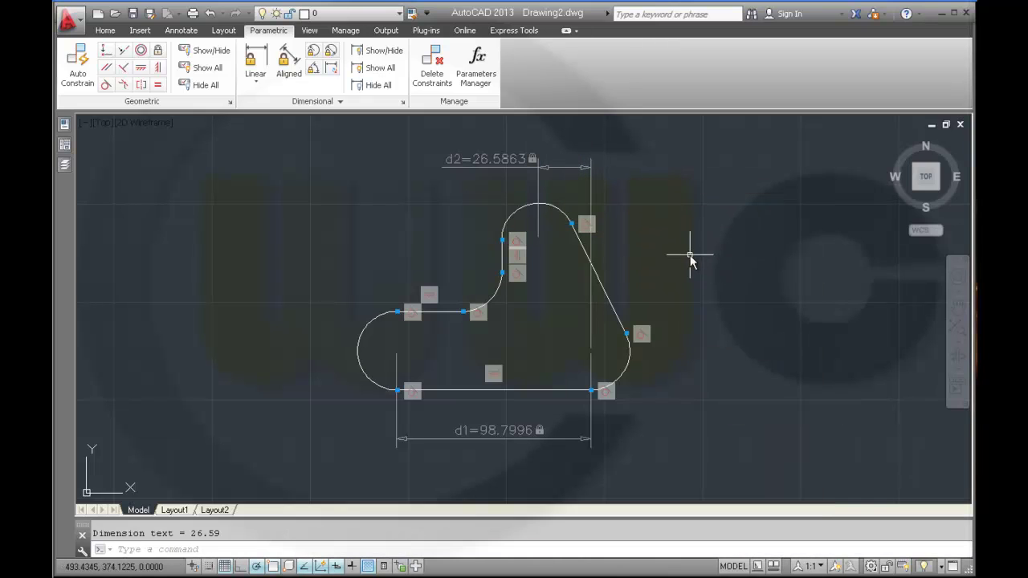
Add an aligned constraint between the centers of the lower-right and topmost arcs, placed beside the slanted line, accepting the default value.
shift+right_click(689, 263)
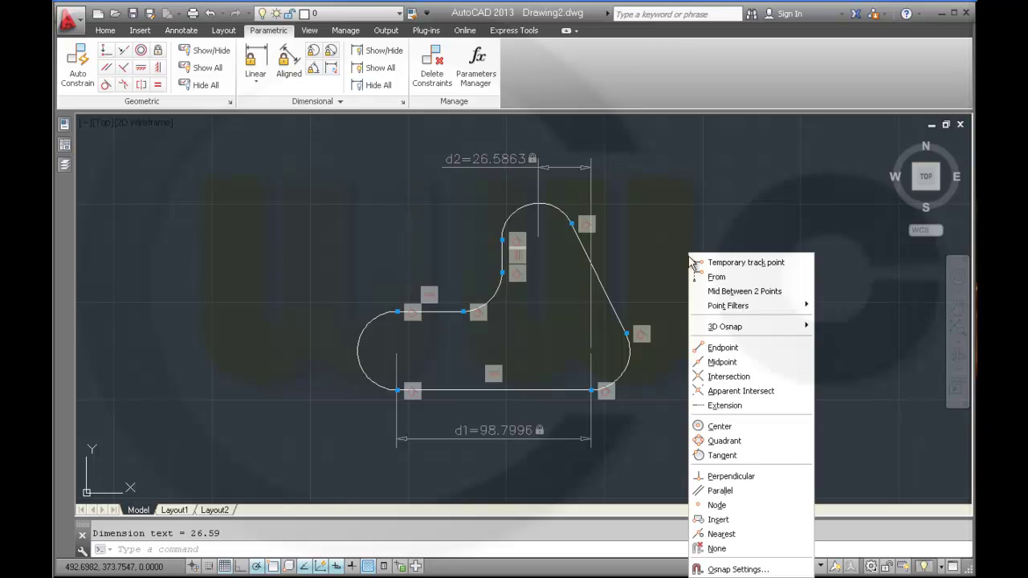
click(290, 61)
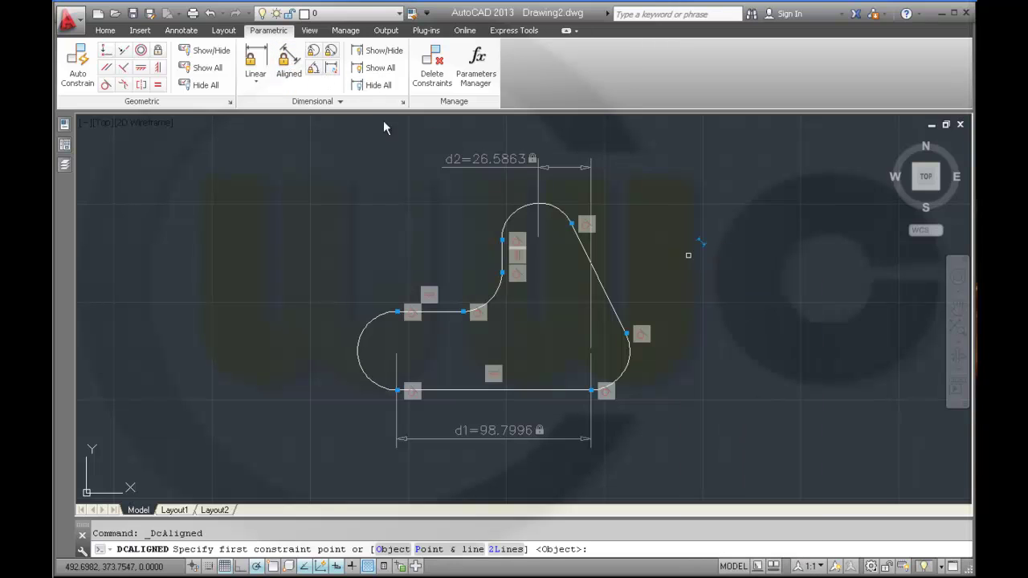
shift+right_click(674, 252)
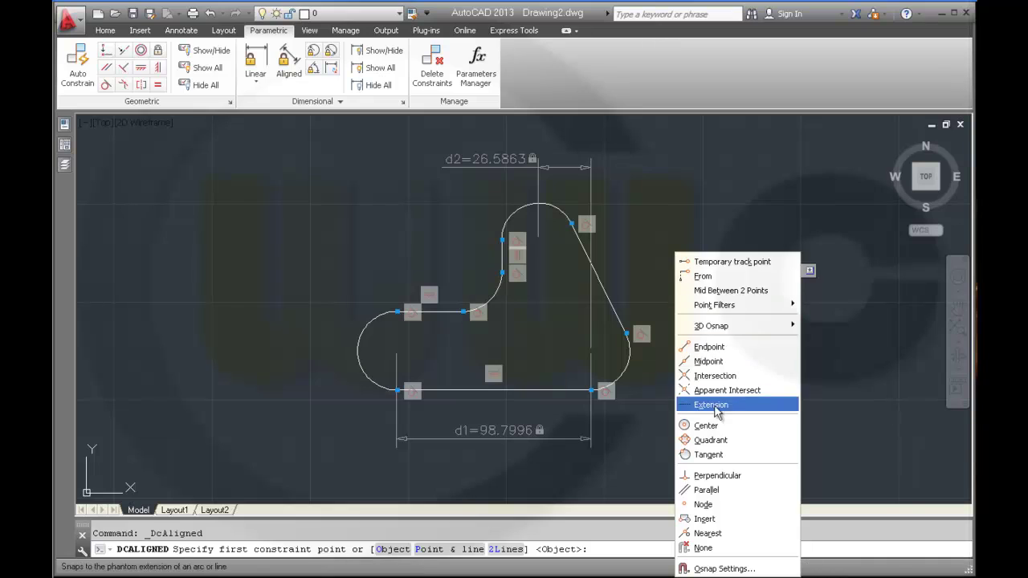
click(700, 425)
click(629, 377)
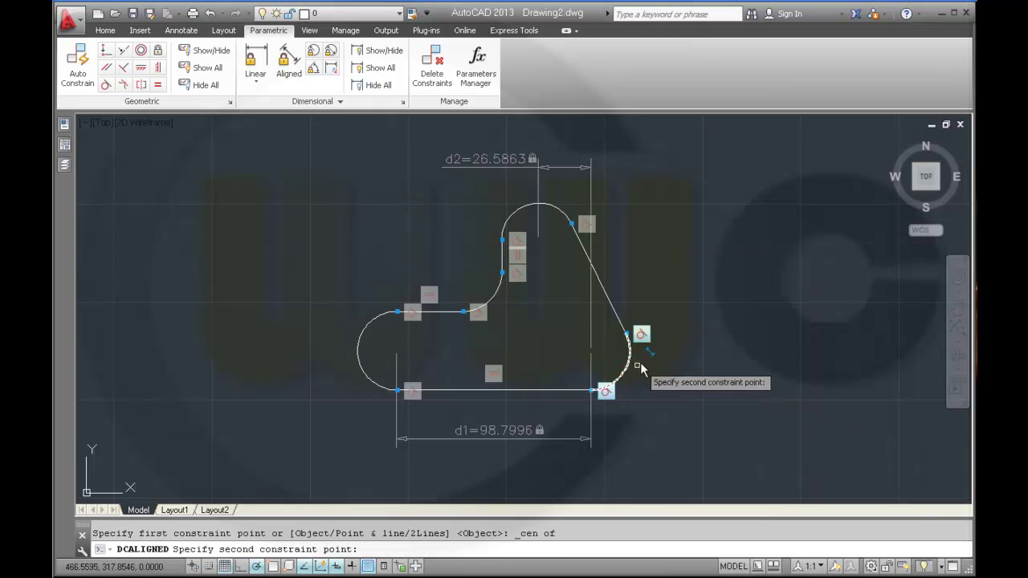
shift+right_click(691, 255)
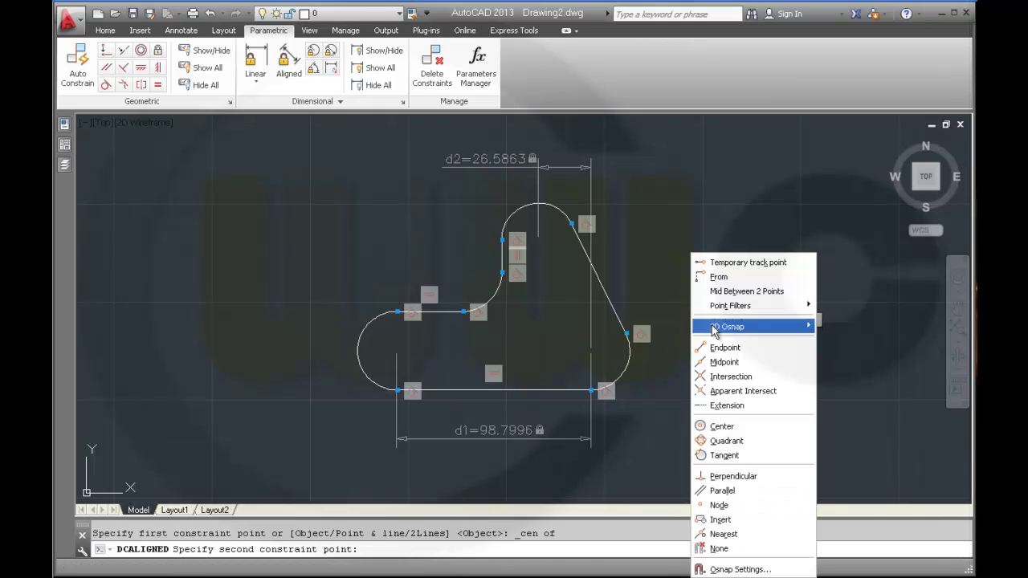
click(707, 426)
click(554, 213)
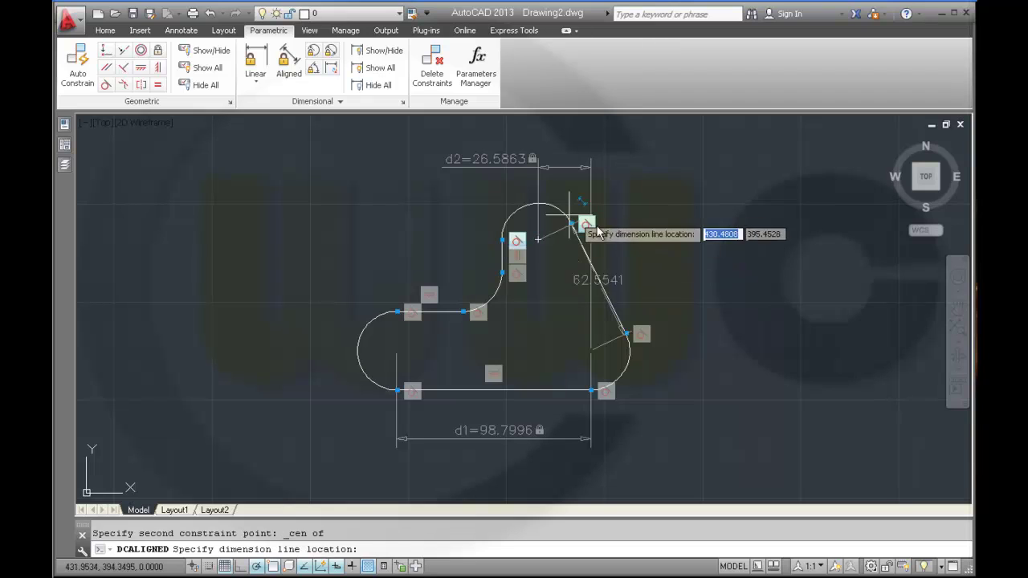
click(647, 241)
key(Return)
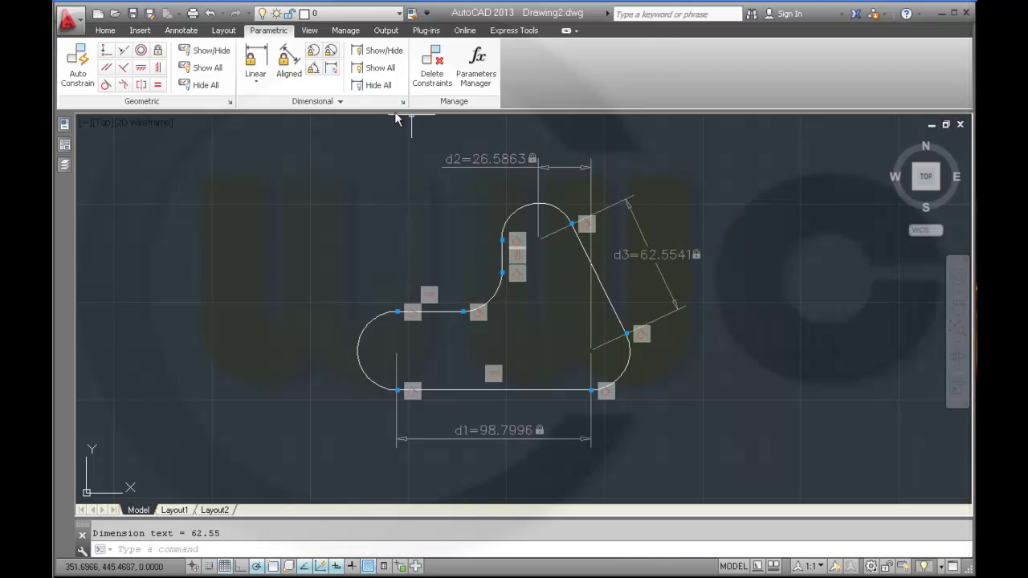
Add radius constraints to the lower-left arc and the topmost arc, accepting the default values.
click(313, 51)
click(360, 353)
click(285, 303)
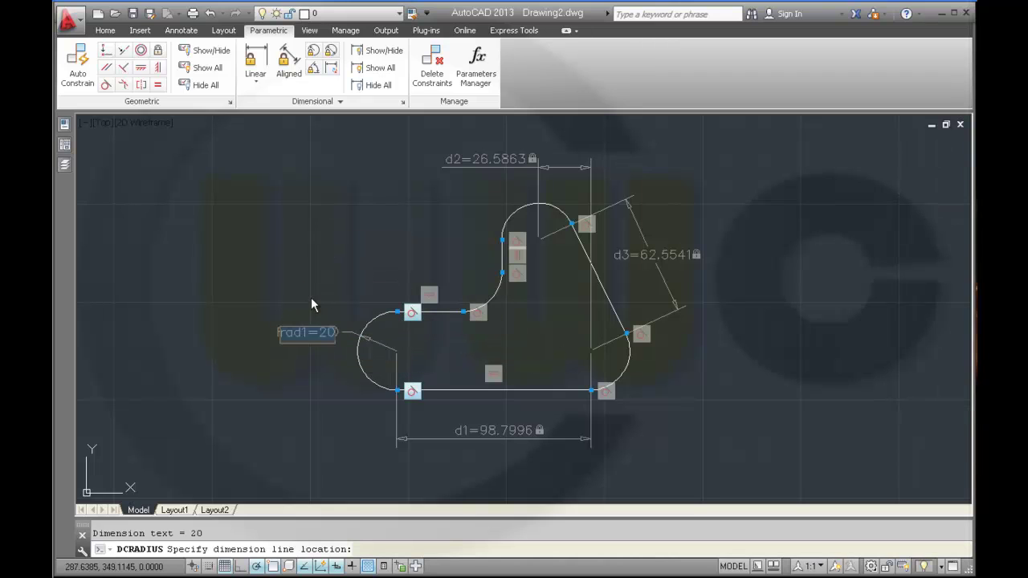
key(Return)
key(Return)
click(514, 212)
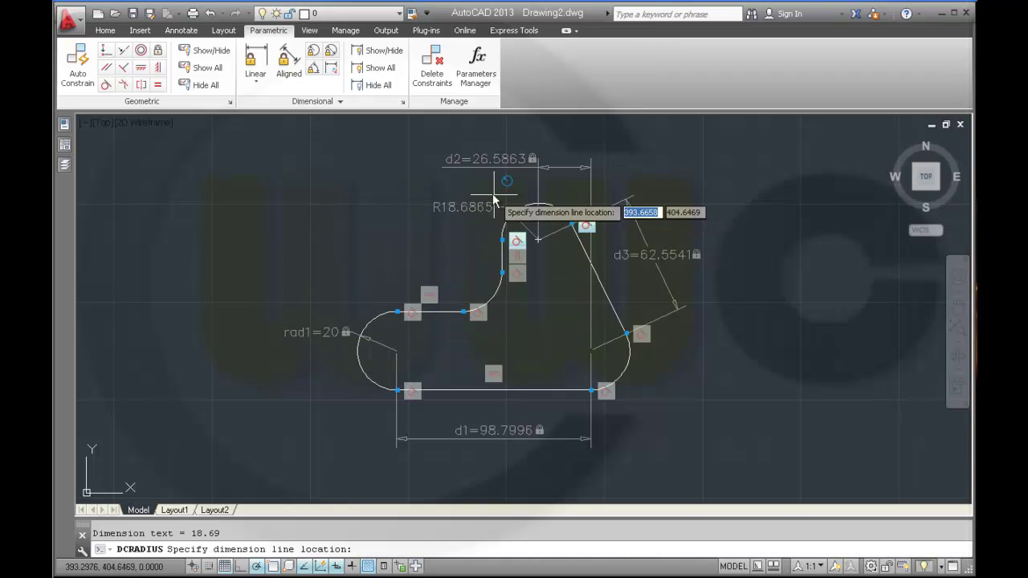
click(486, 196)
key(Return)
Add radius constraints to the concave fillet arc and the lower-right arc, accepting the default values.
key(Return)
click(490, 298)
click(516, 316)
key(Return)
key(Return)
click(623, 381)
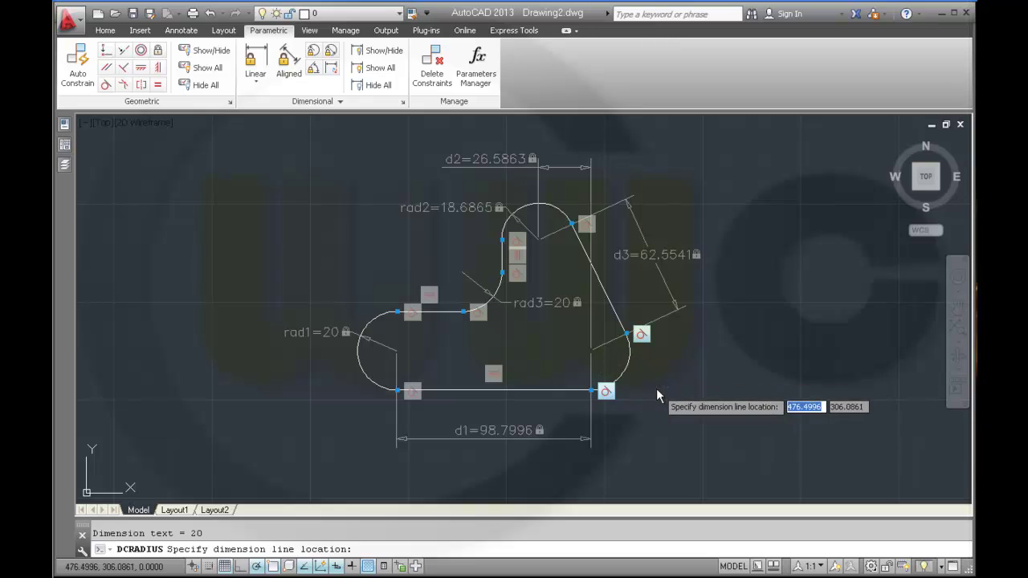
click(661, 393)
key(Return)
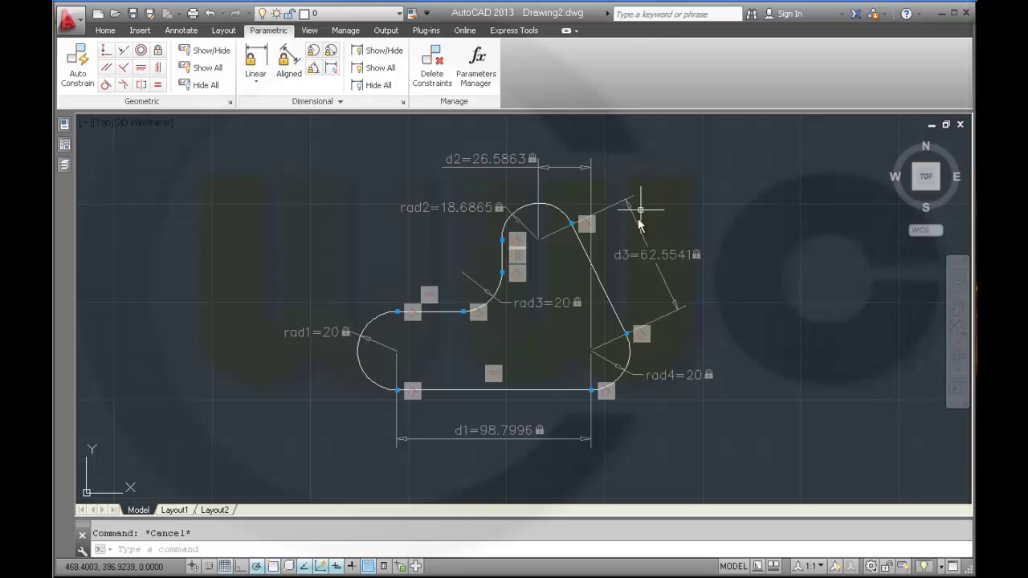
Test the constrained profile by stretching it a short distance to the right, using the midpoint grips of the bottom line and the slanted line.
click(517, 389)
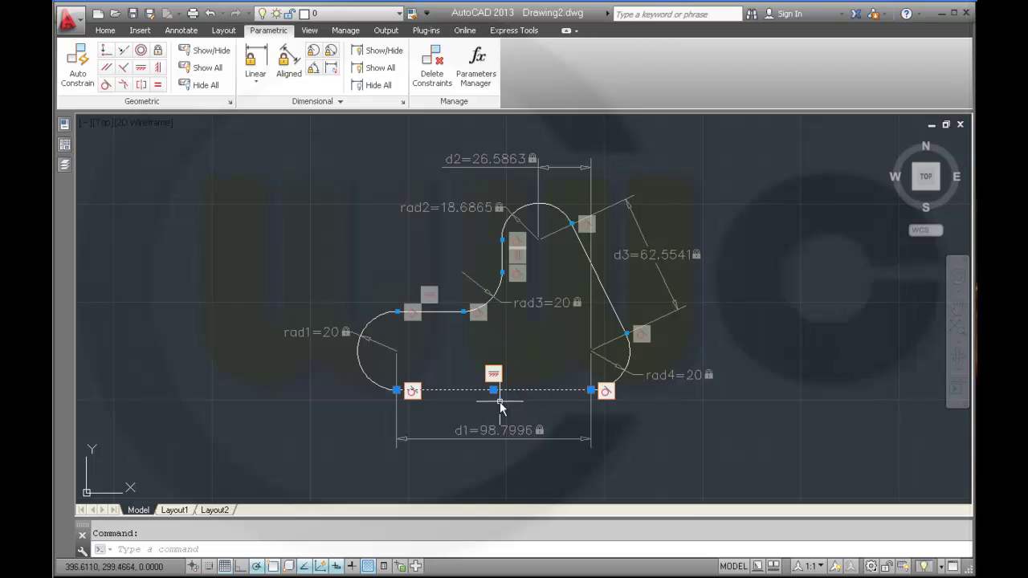
click(493, 390)
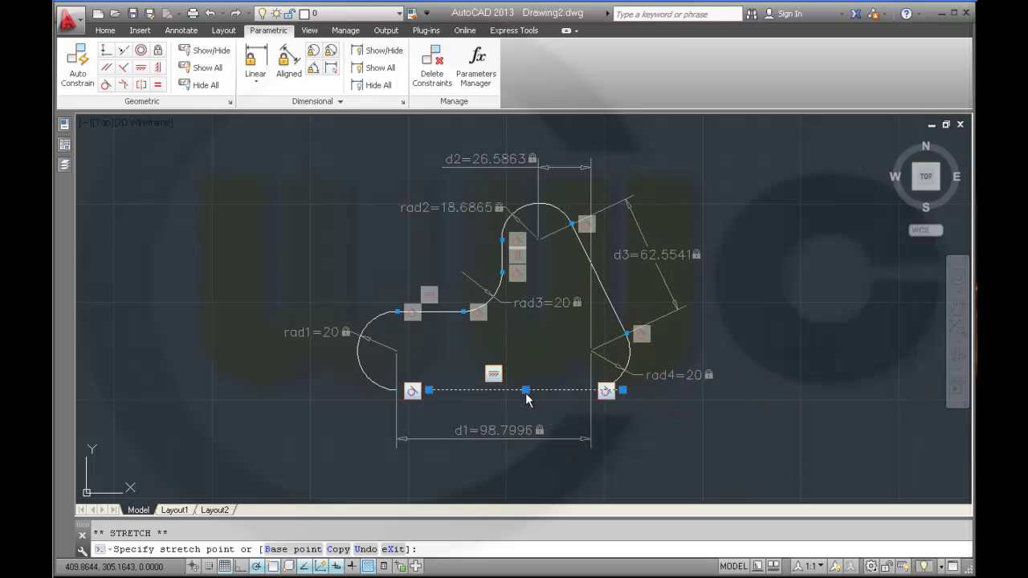
click(525, 392)
key(Escape)
click(640, 295)
click(631, 279)
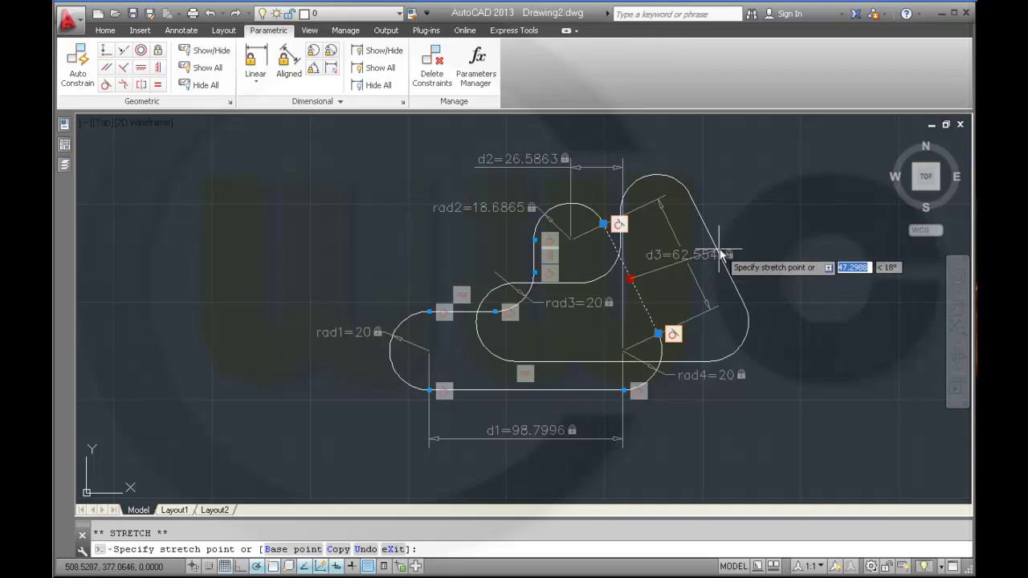
click(652, 280)
key(Escape)
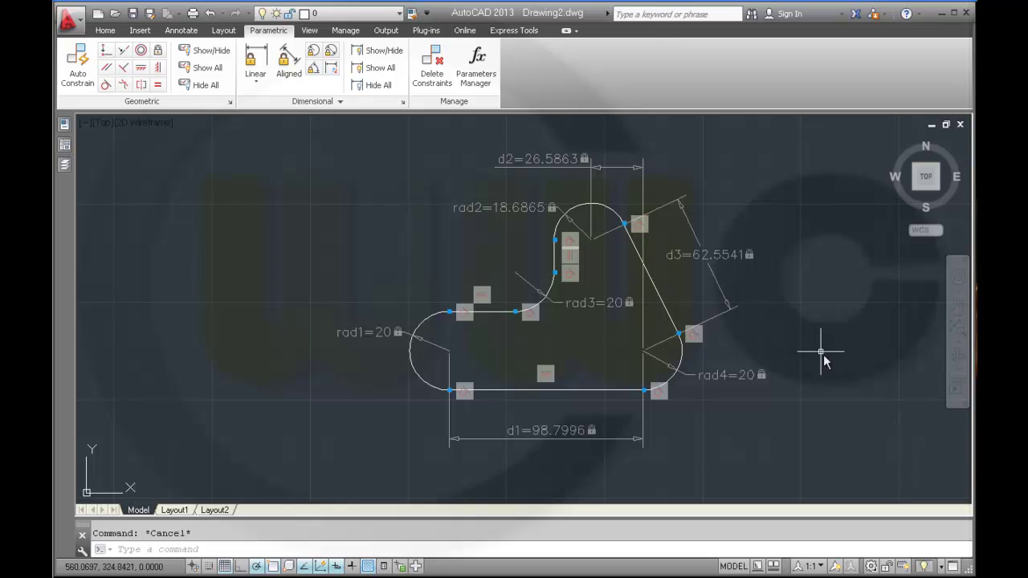
Open the Parameters Manager and set the expression of d1 to 60 and d2 to 20.
click(481, 69)
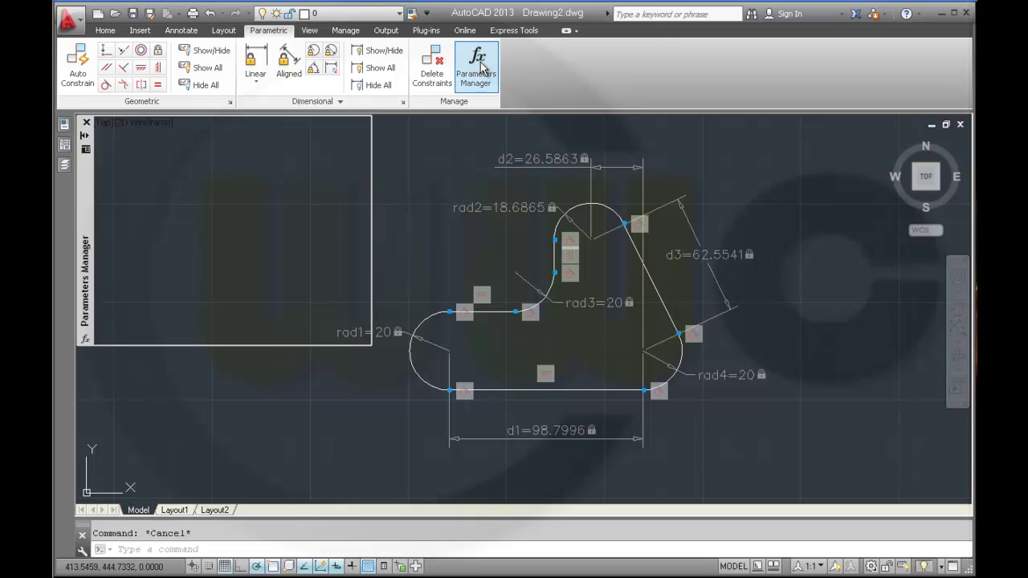
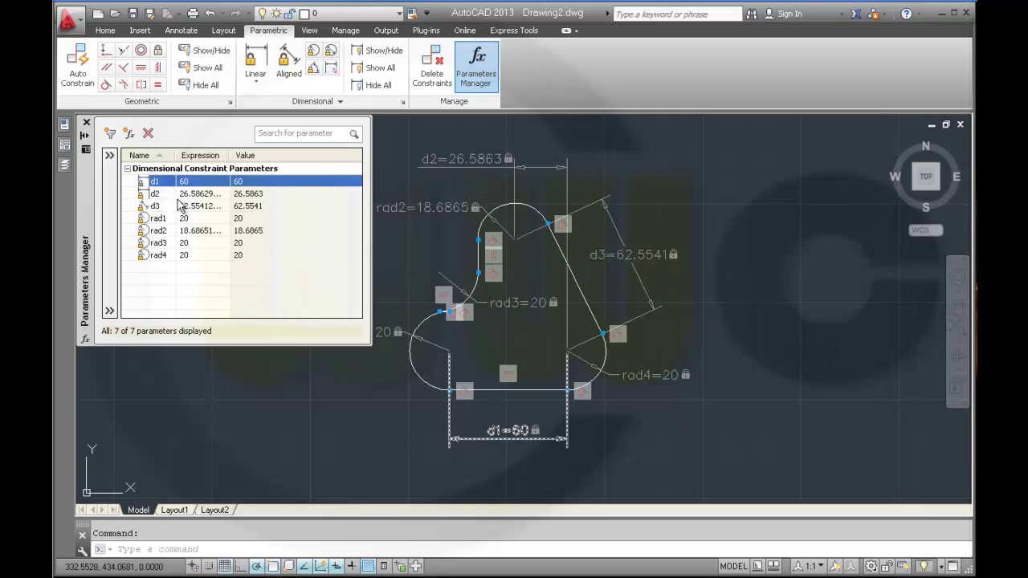
click(189, 197)
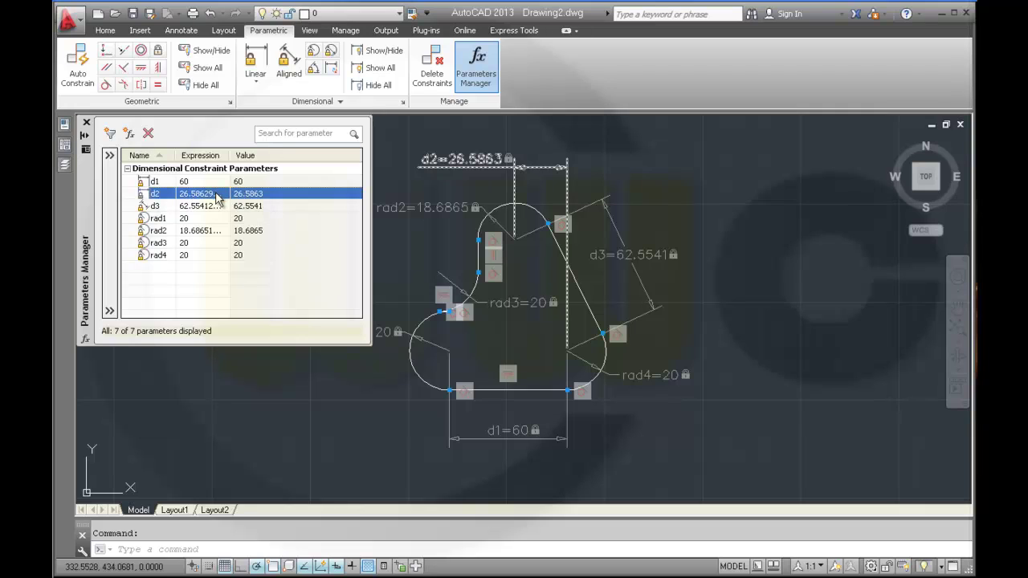
double_click(216, 197)
text(20)
key(Return)
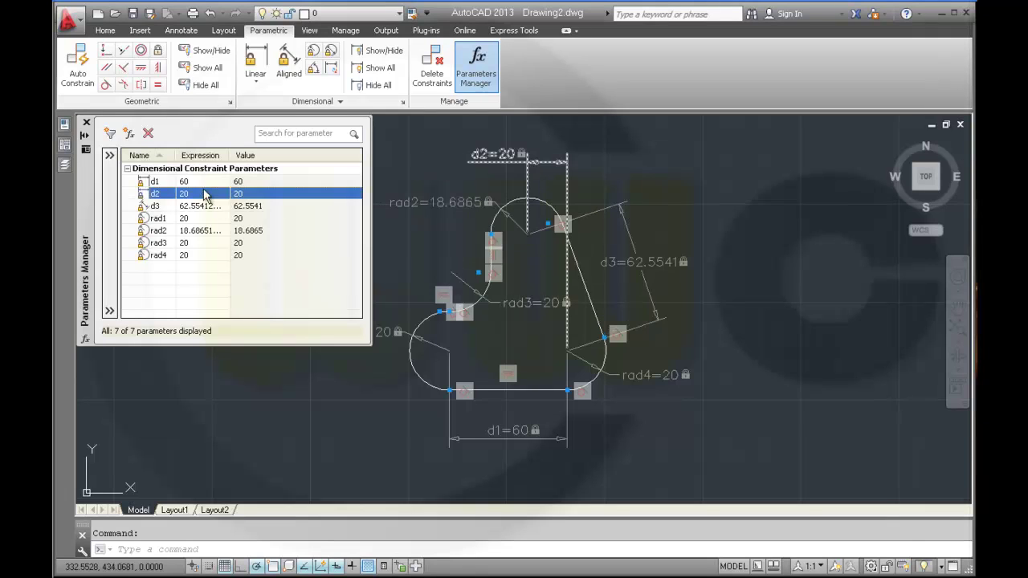
Set the aligned parameter d3 to 40 and the lower-left arc's radius parameter rad1 to 15.
click(203, 207)
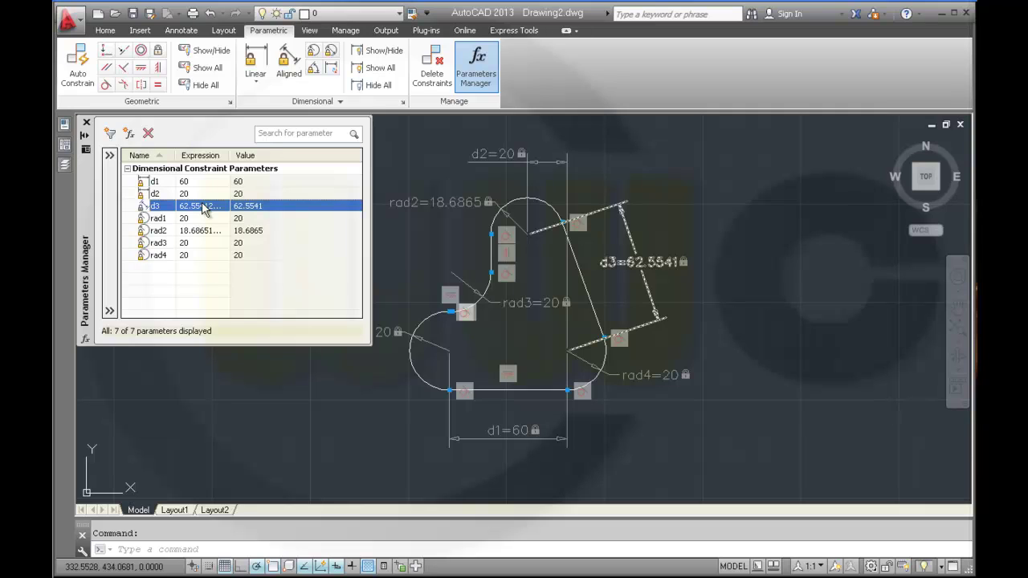
click(203, 207)
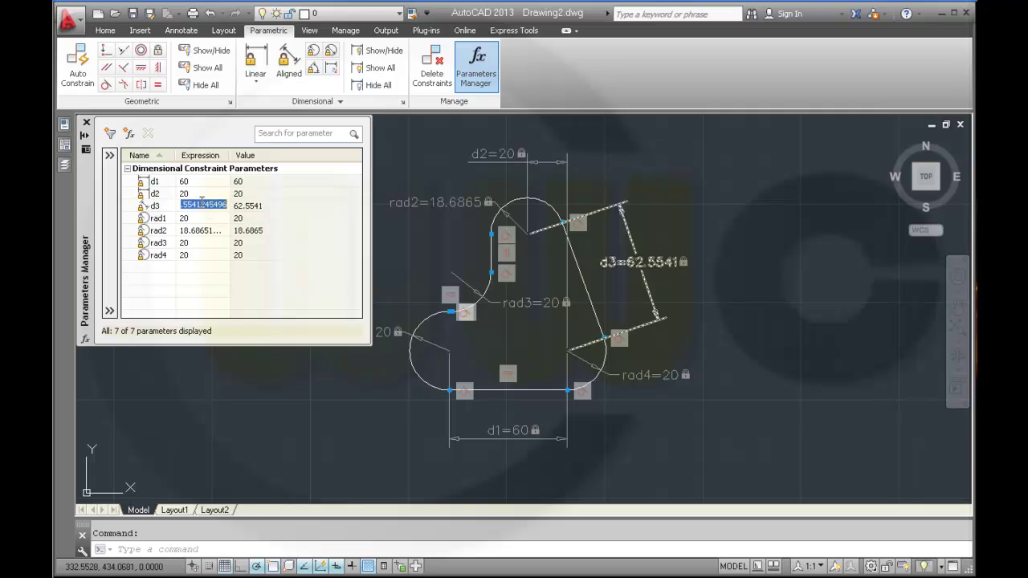
text(40)
key(Return)
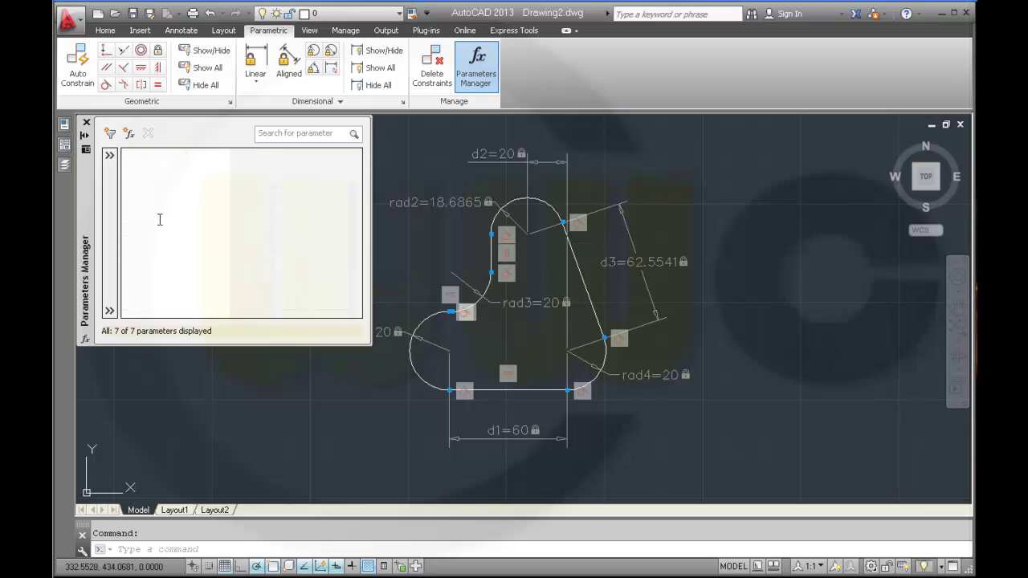
click(185, 218)
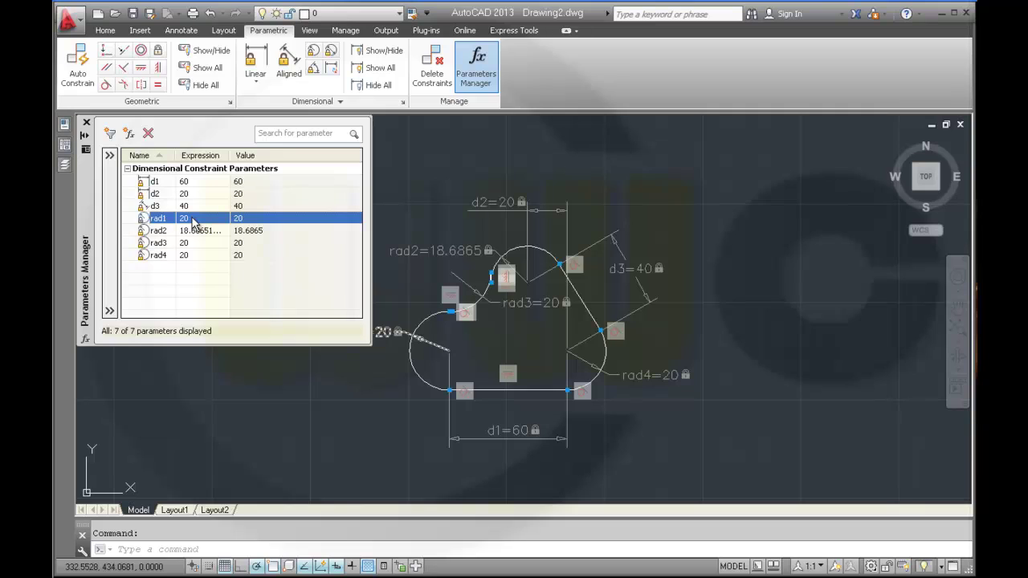
click(191, 219)
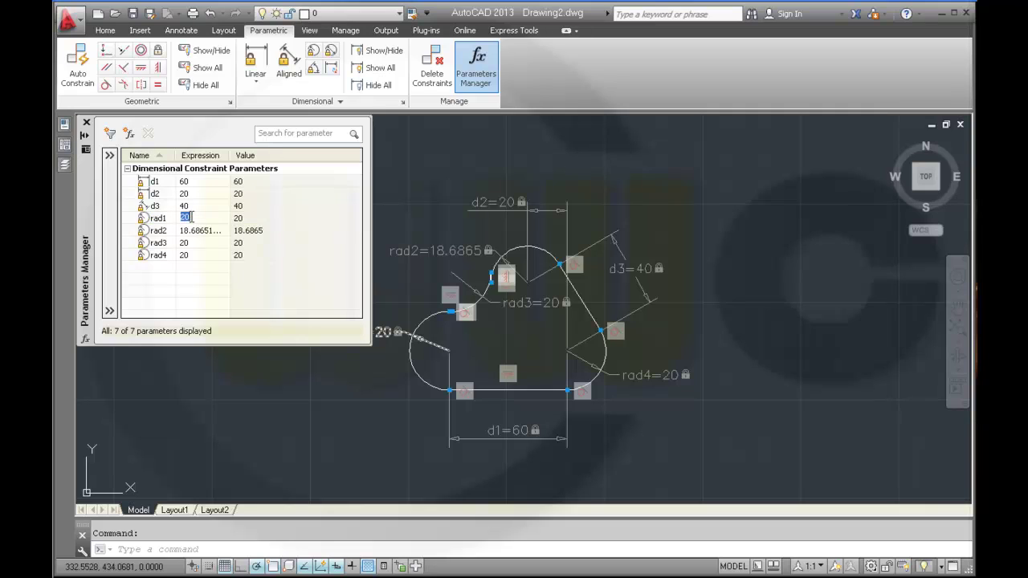
text(15)
key(Return)
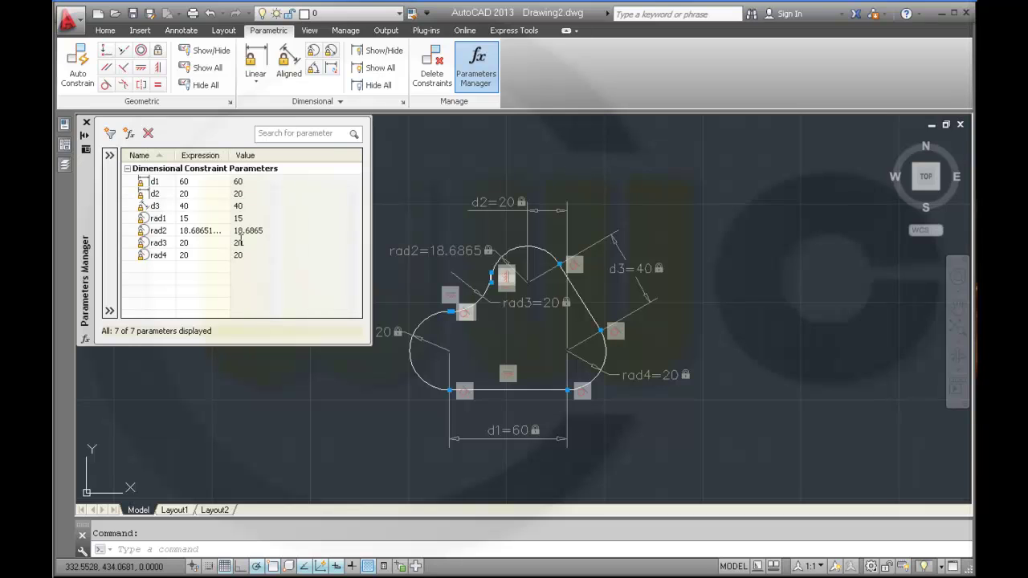
Set the topmost arc's radius parameter rad2 to 10 and the concave fillet's radius parameter rad3 to 15.
click(213, 232)
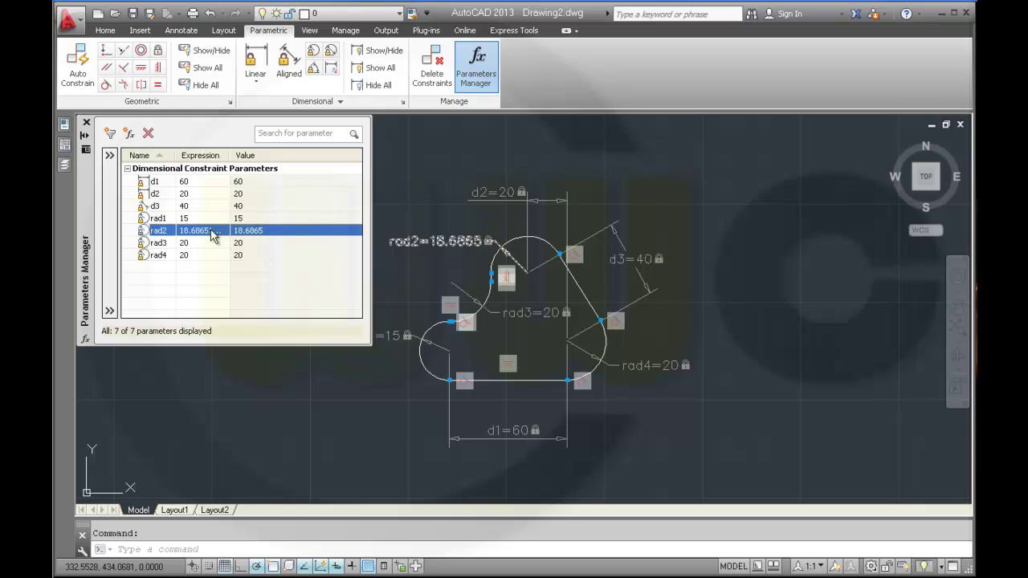
double_click(213, 232)
text(1)
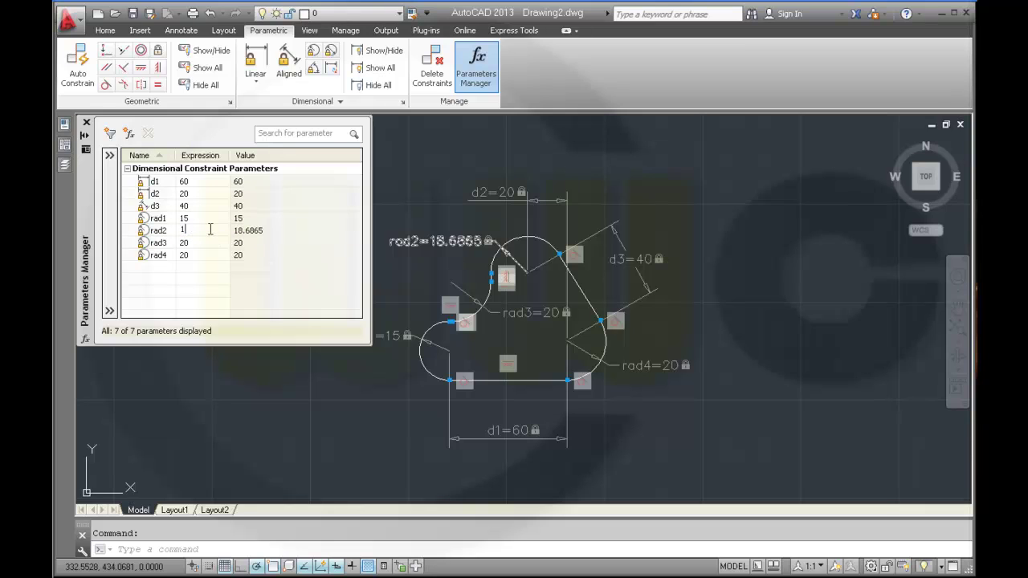
text(=60)
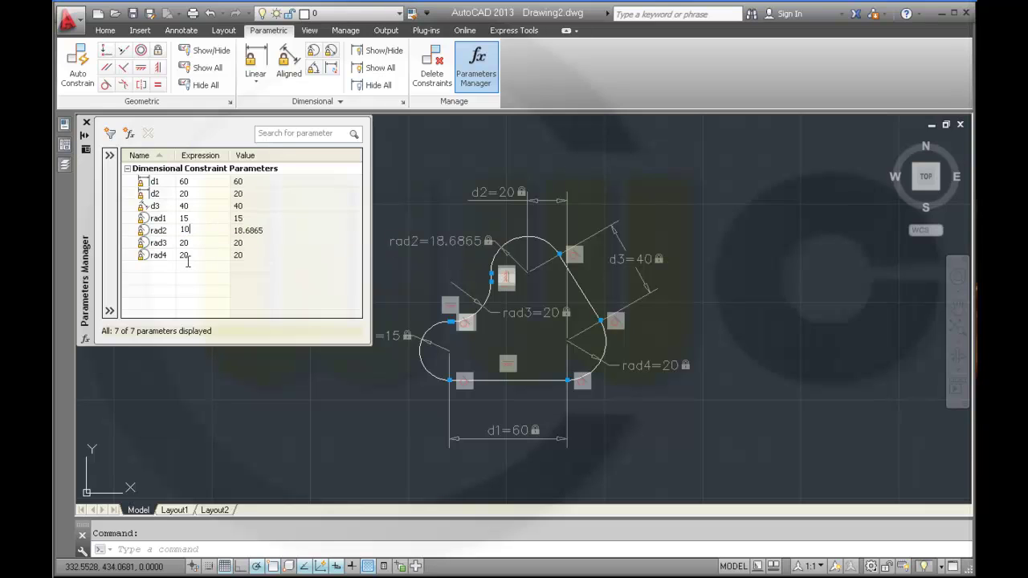
key(Return)
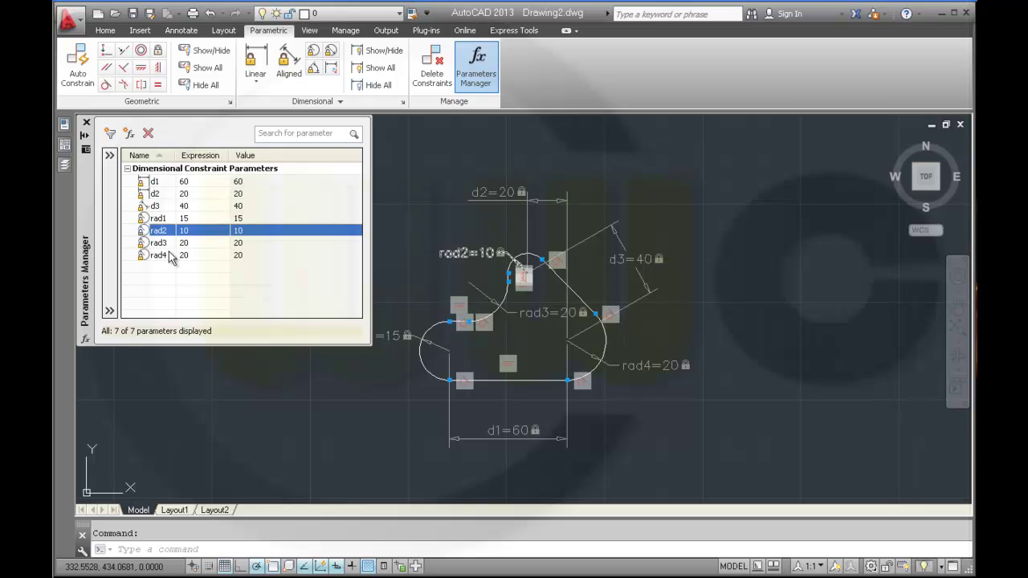
click(185, 244)
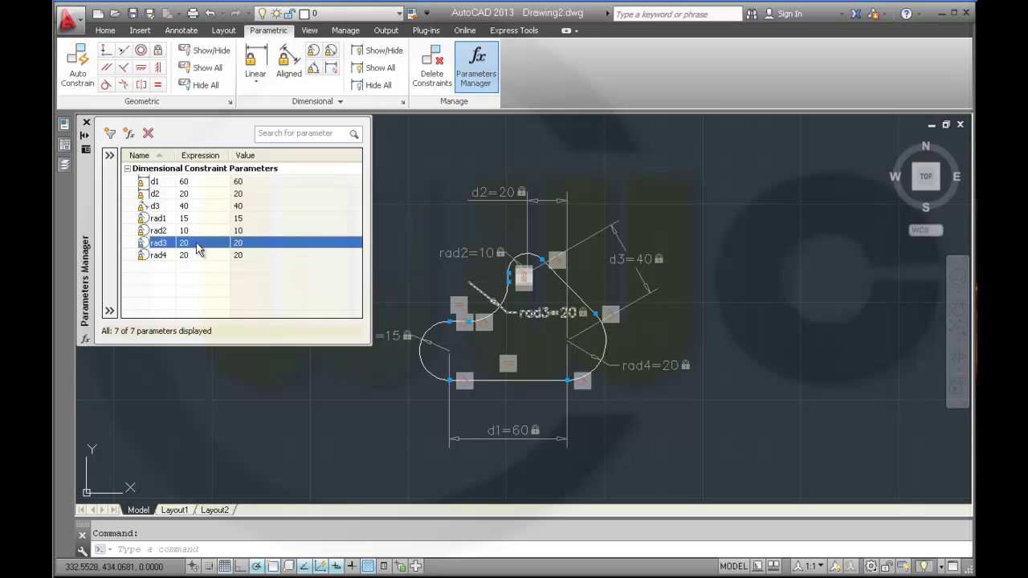
double_click(196, 244)
text(15)
key(Return)
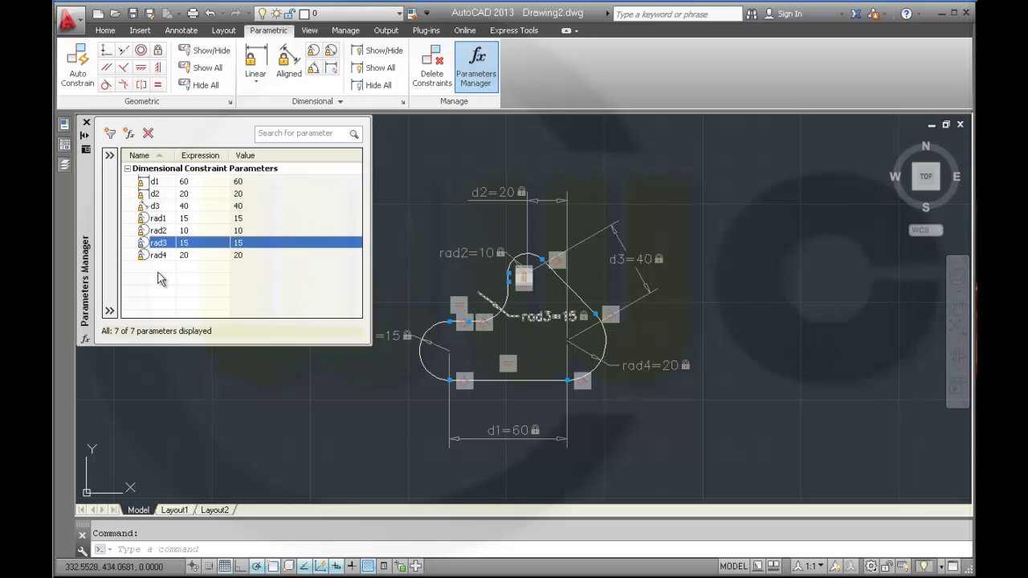
Set the lower-right arc's radius parameter rad4 to 15 and close the Parameters Manager.
click(191, 257)
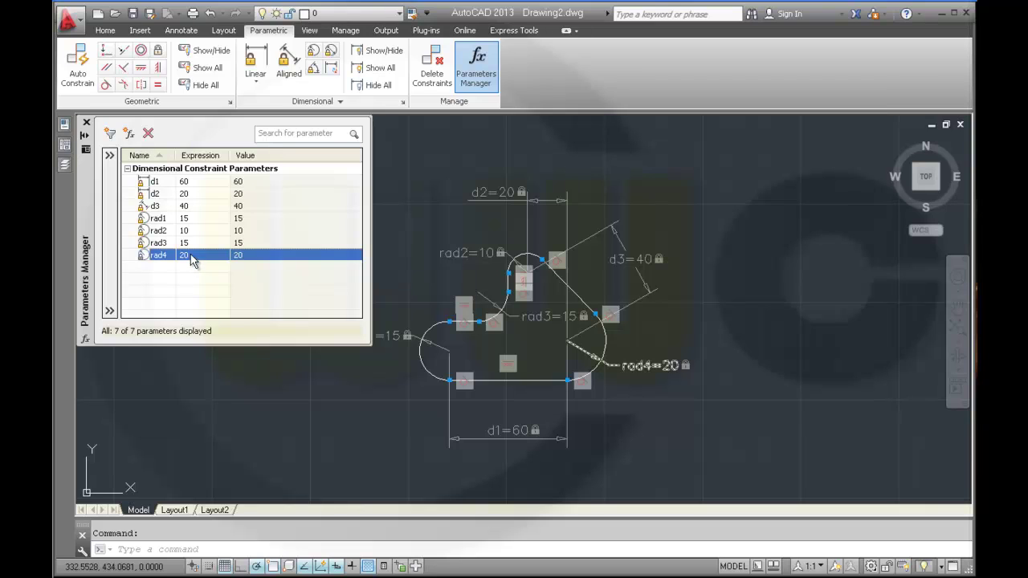
double_click(189, 255)
text(15)
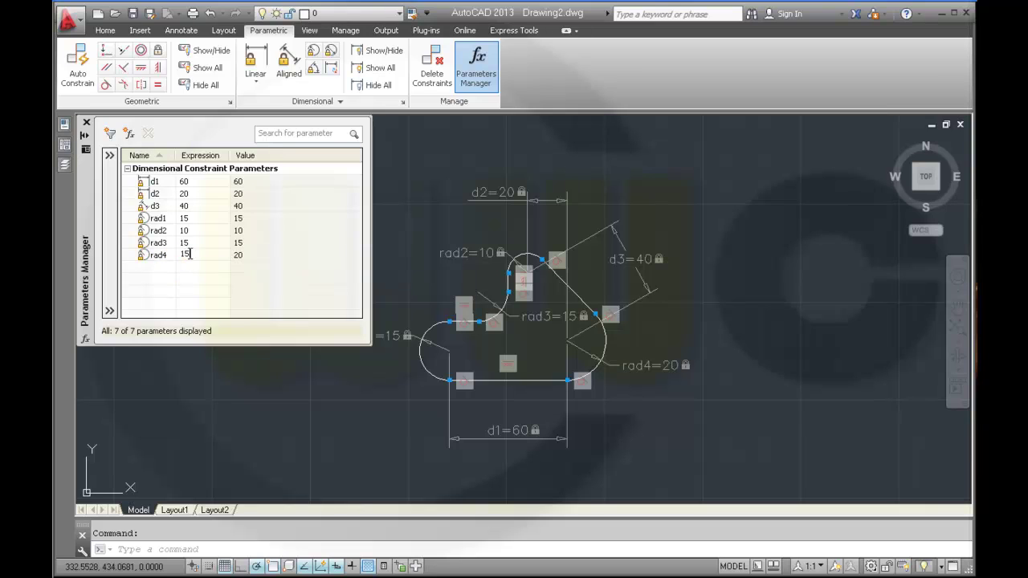
key(Return)
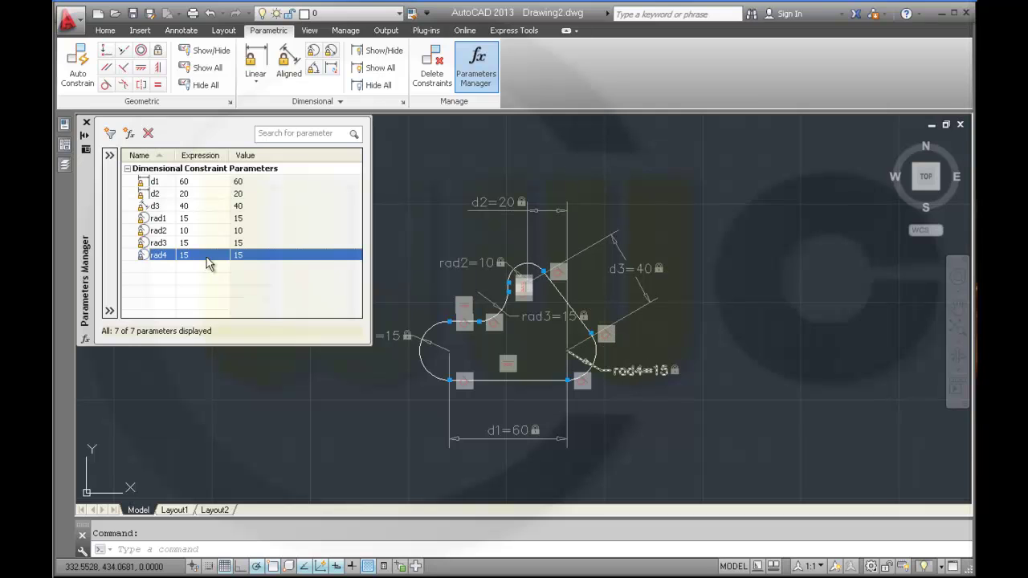
click(87, 126)
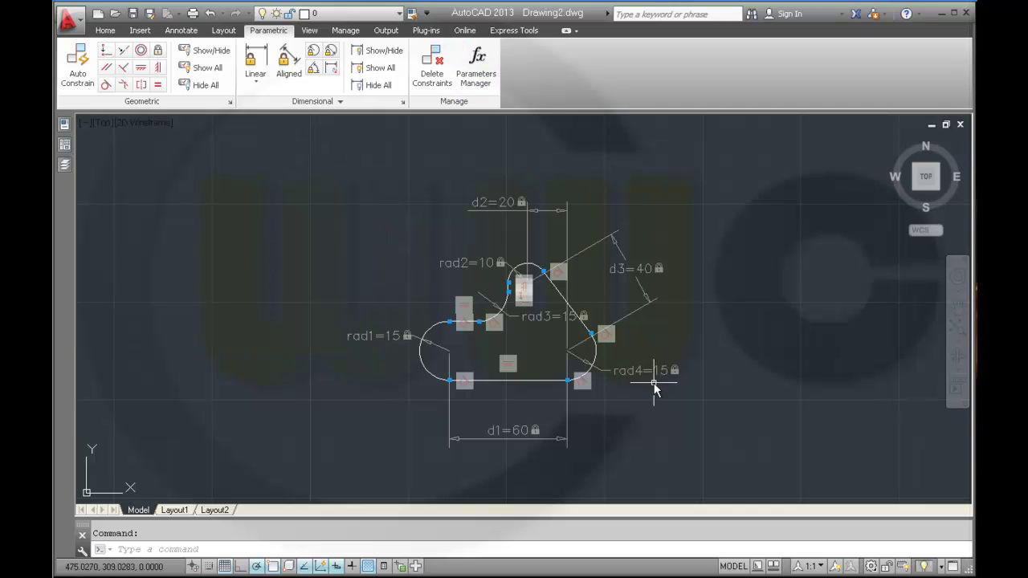
Draw a circle of radius 8 centered on the center of the lower-left arc.
scroll(654, 384, down, 2)
scroll(654, 383, up, 2)
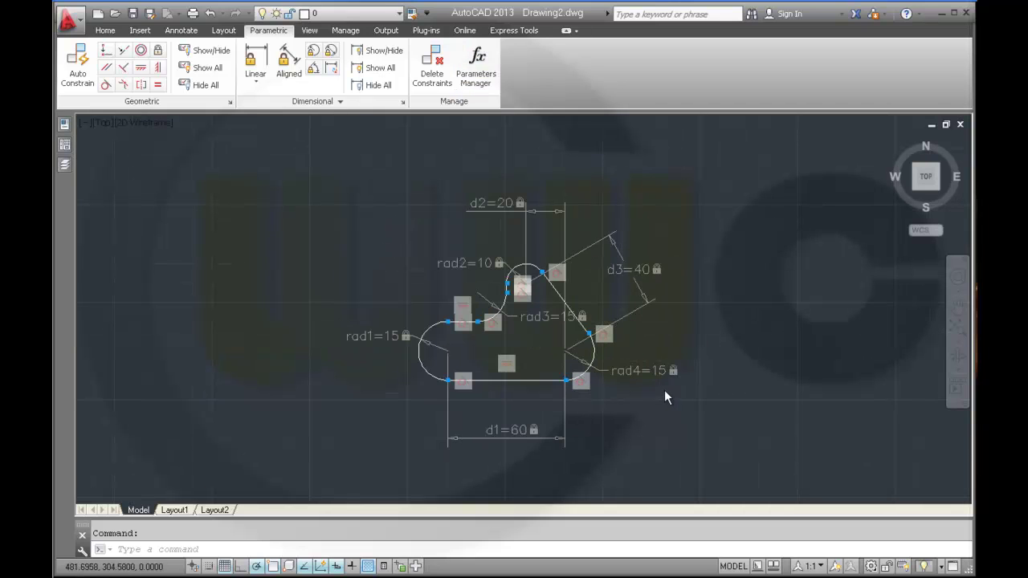
scroll(660, 388, up, 2)
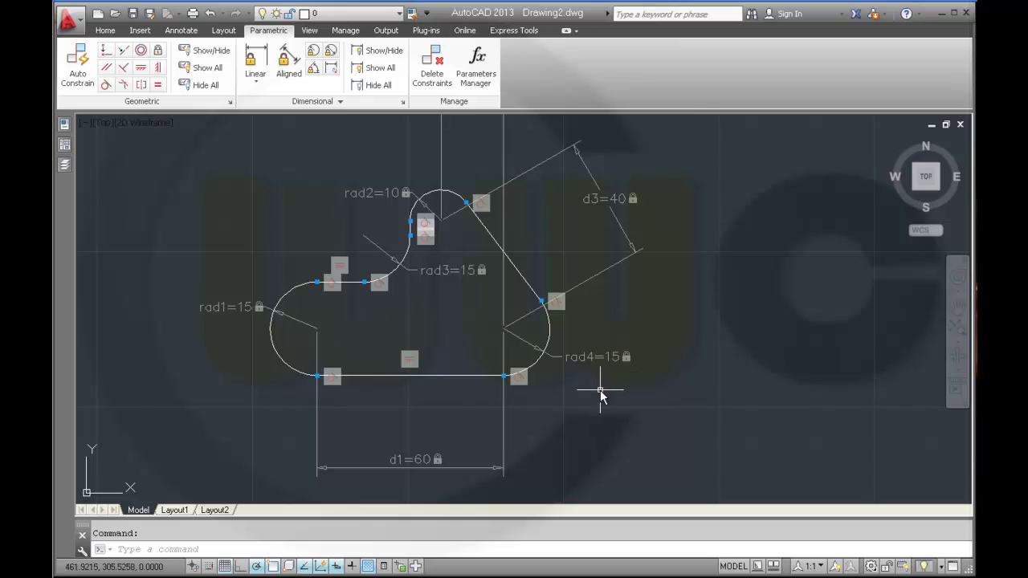
click(102, 32)
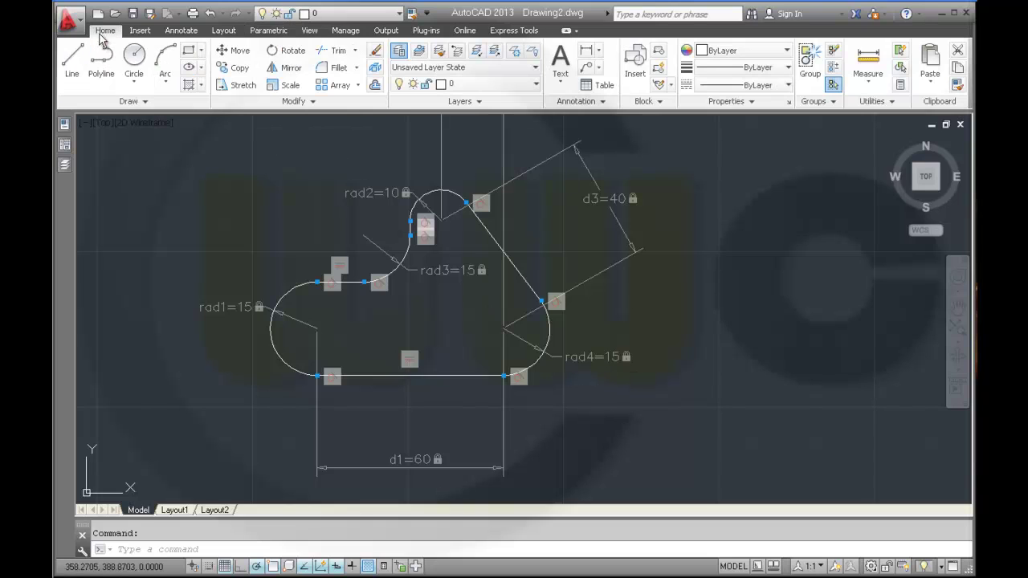
click(134, 54)
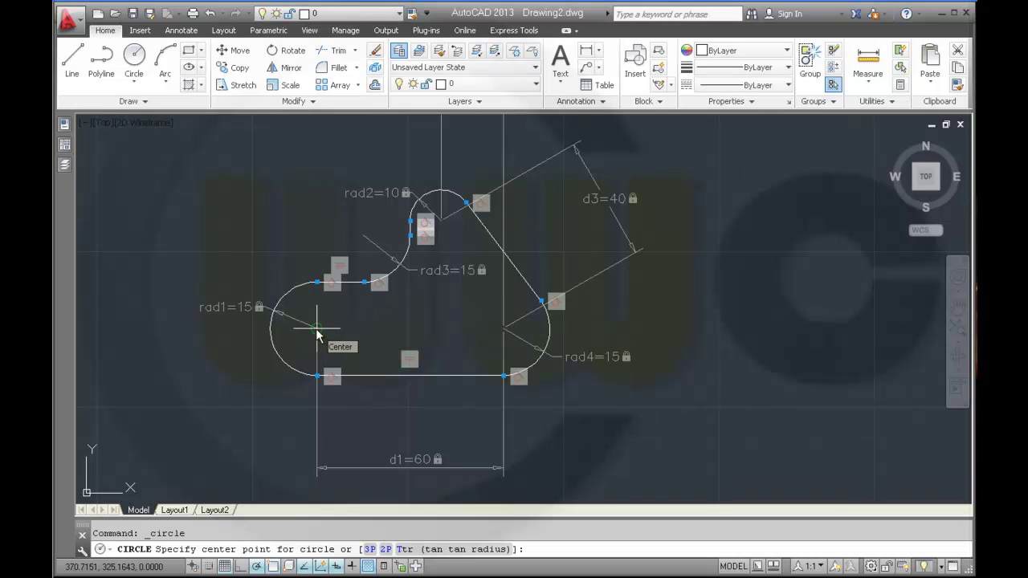
click(317, 329)
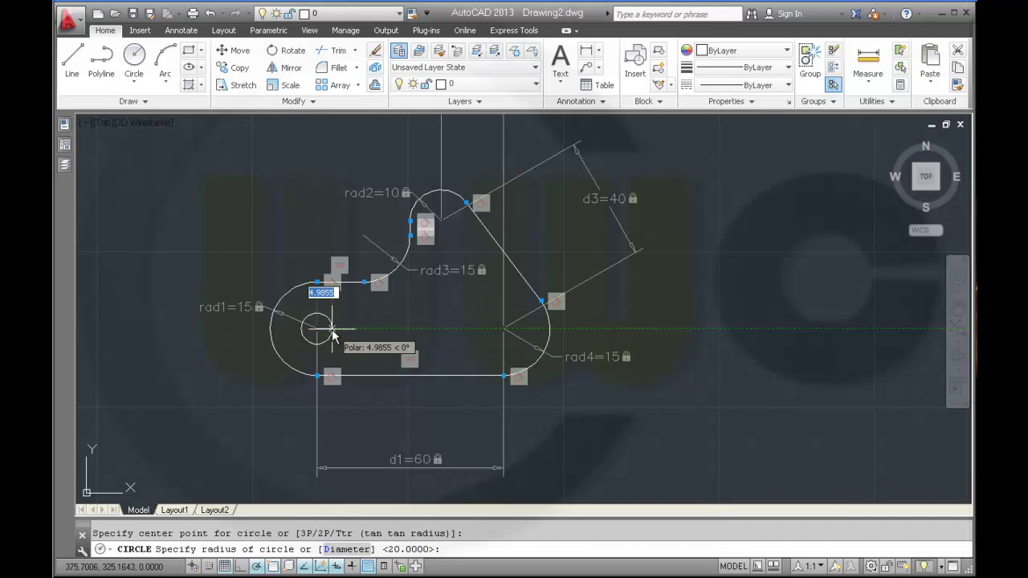
text(8)
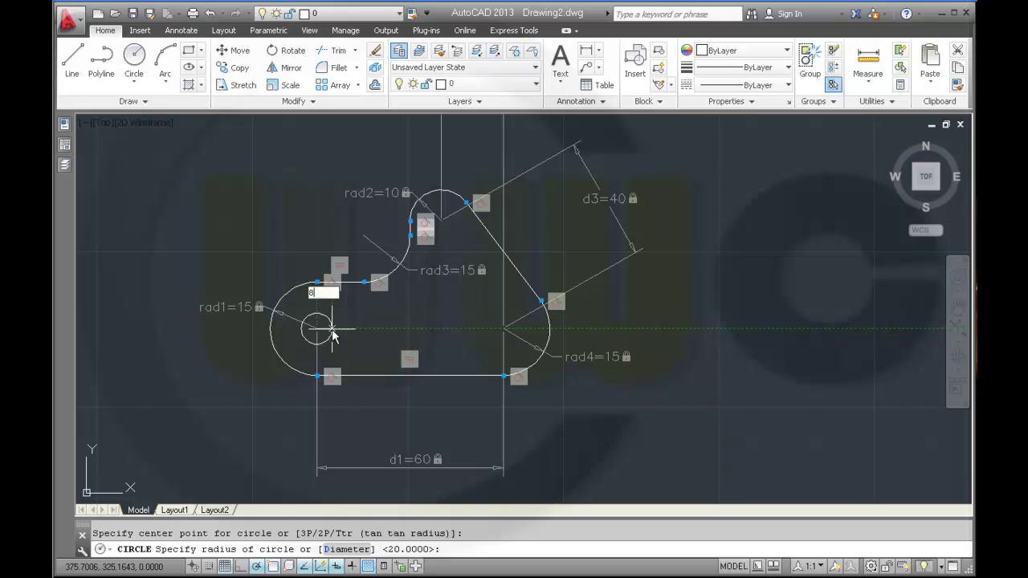
key(Return)
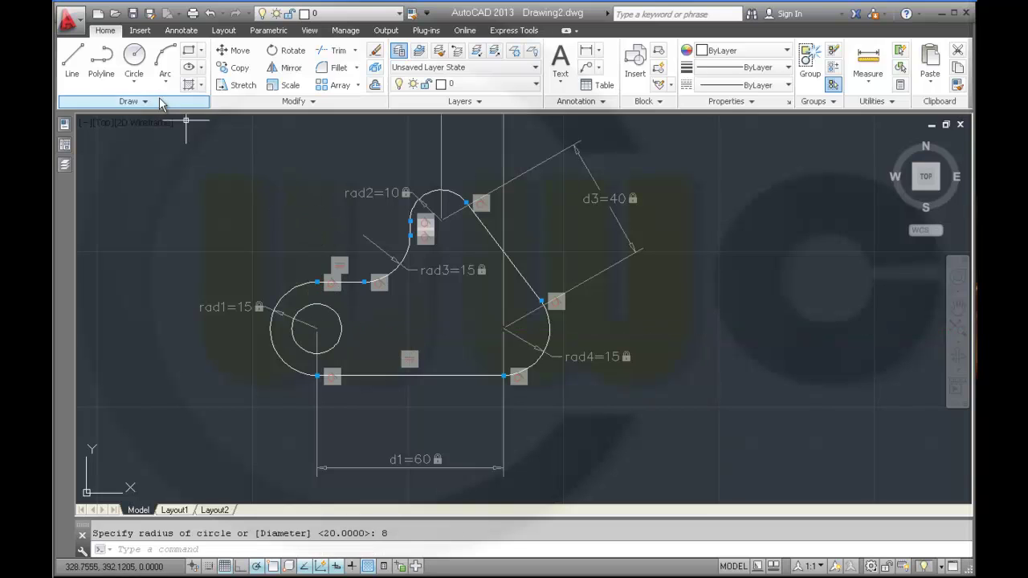
Draw a circle of radius 8 centered on the center of the lower-right arc.
click(135, 64)
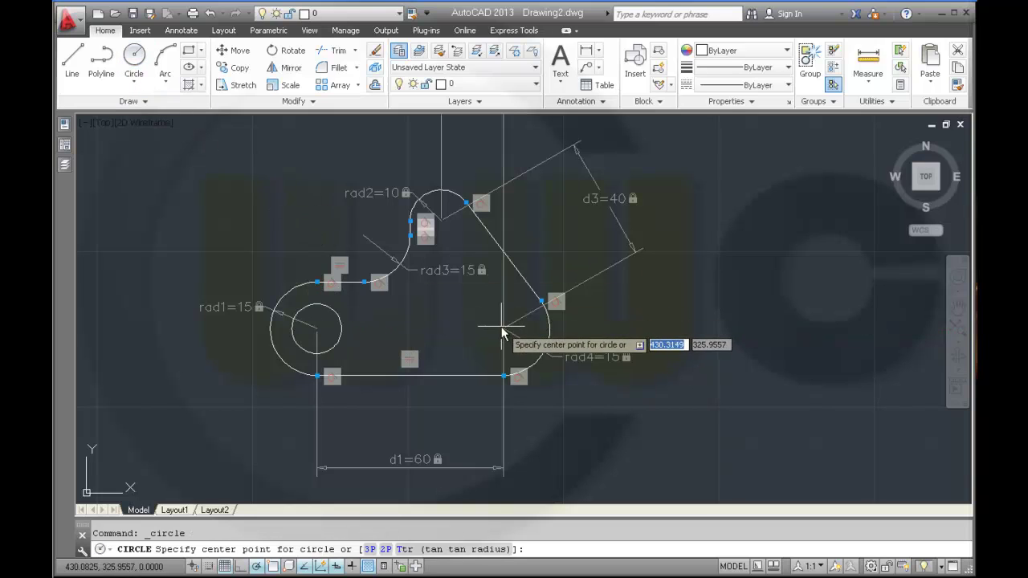
click(536, 352)
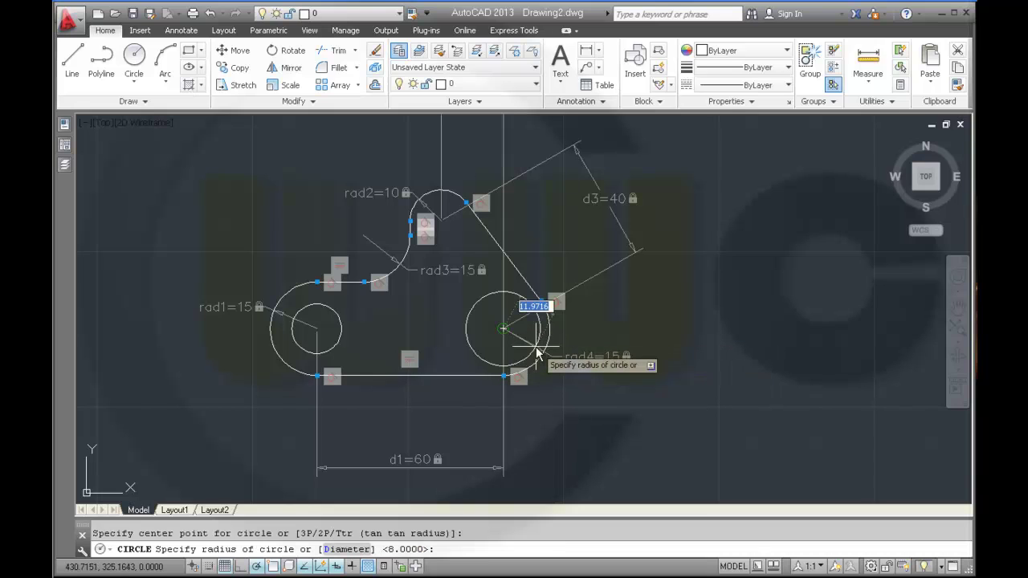
text(8)
key(Return)
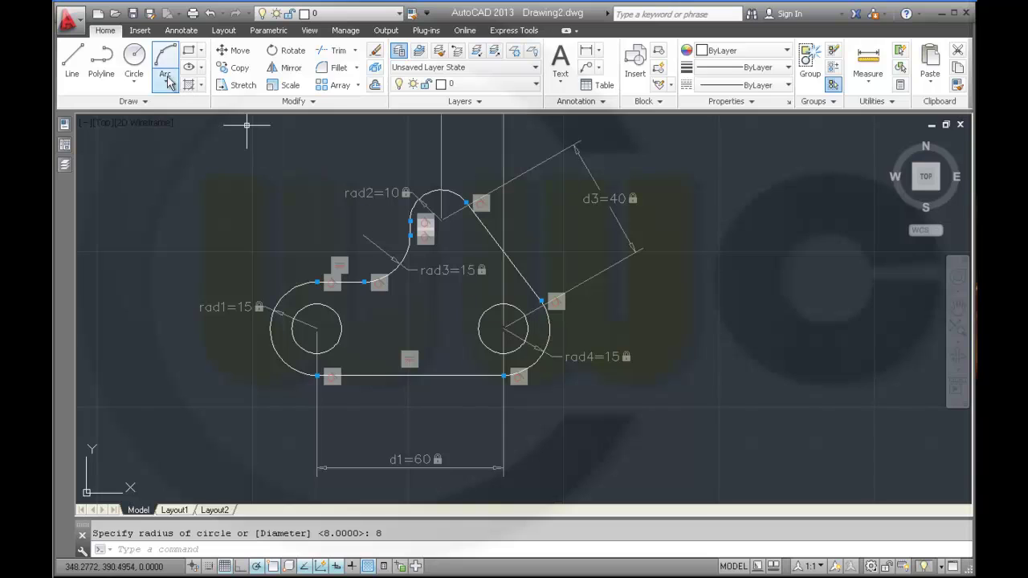
Draw a circle of radius 5 centered on the center of the topmost arc.
click(135, 55)
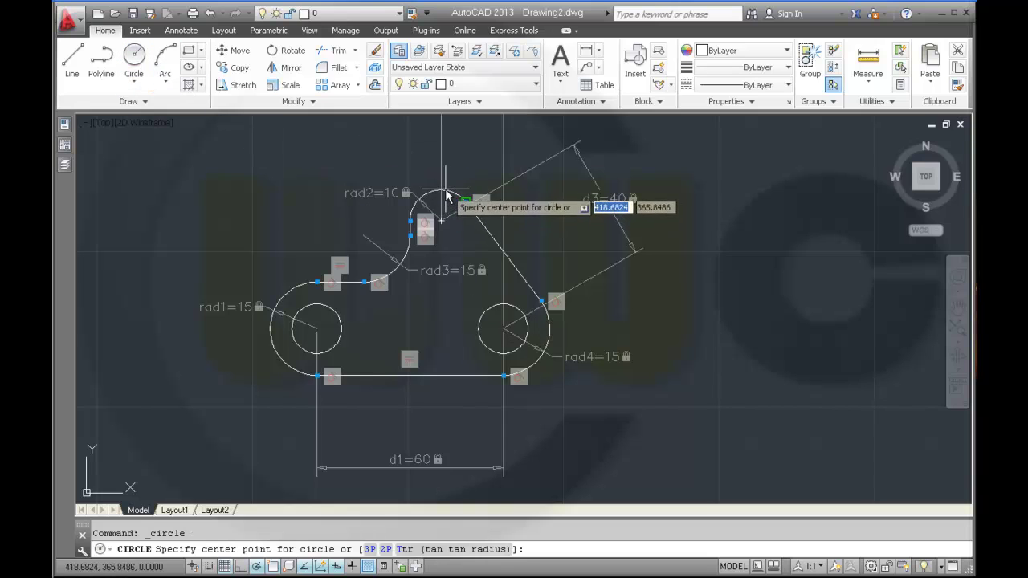
click(441, 220)
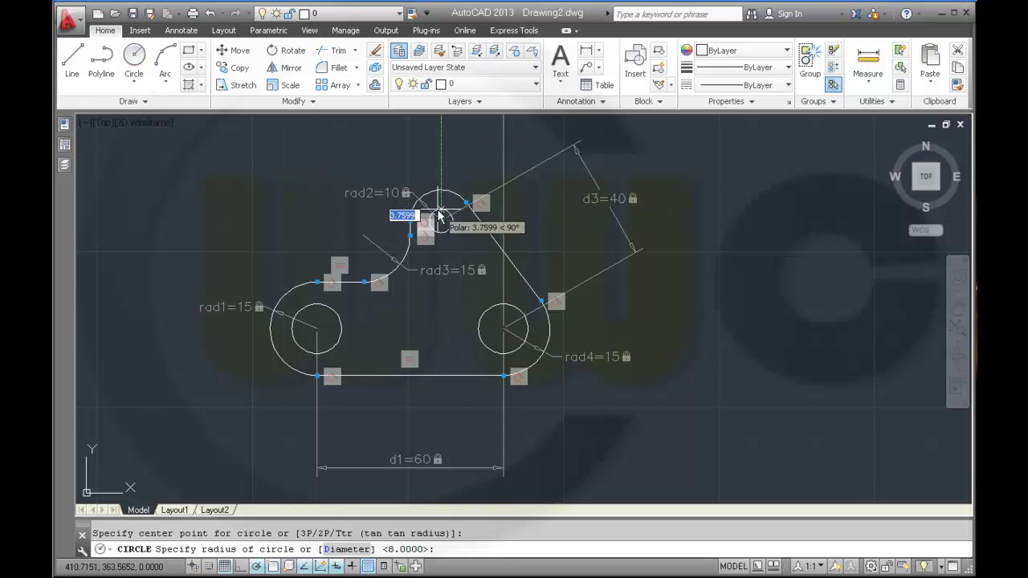
text(5)
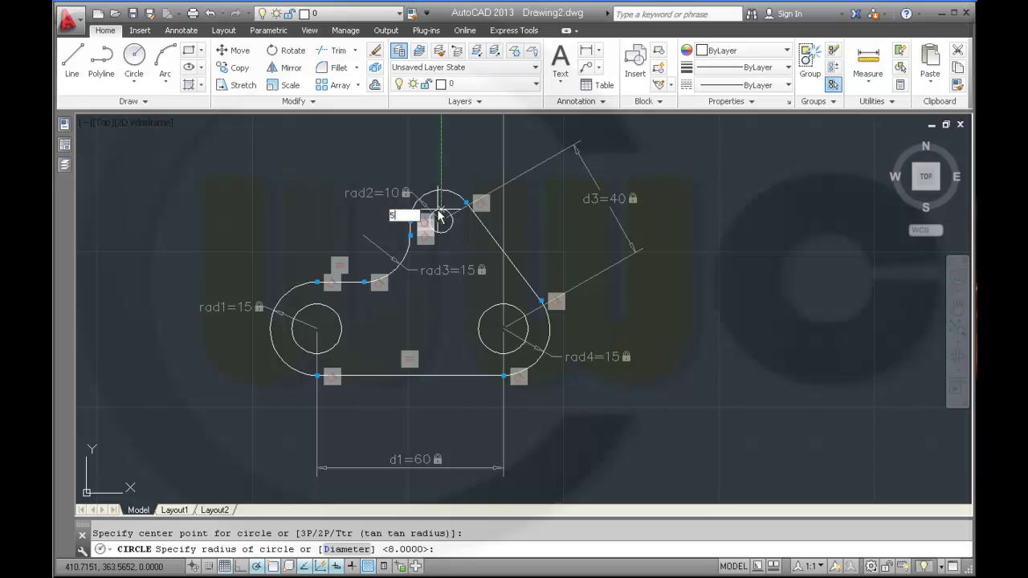
key(Return)
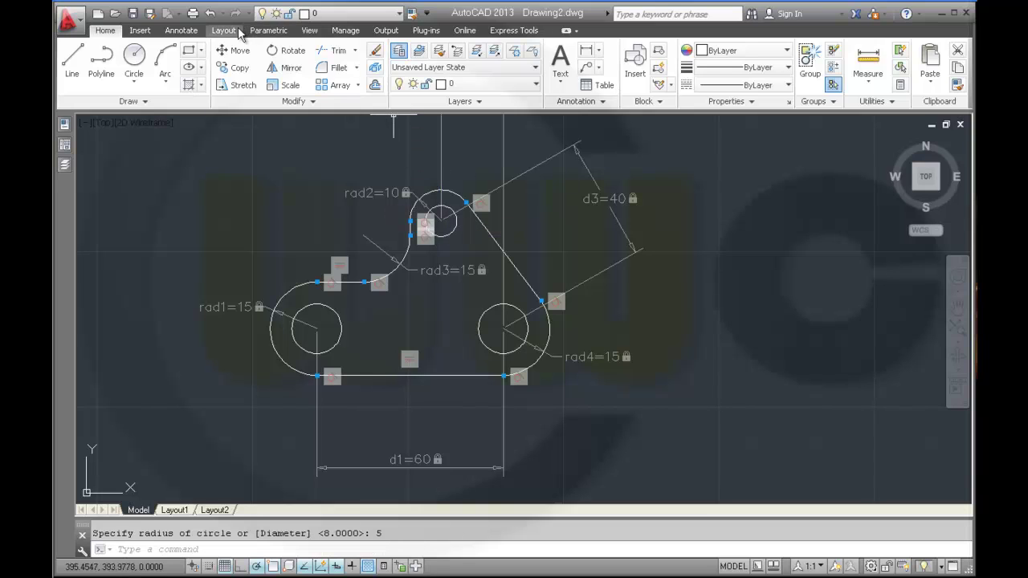
Add a radius dimensional constraint to the lower-left circle, accepting rad5=8 and placing it just outside the circle's lower-right edge.
click(268, 29)
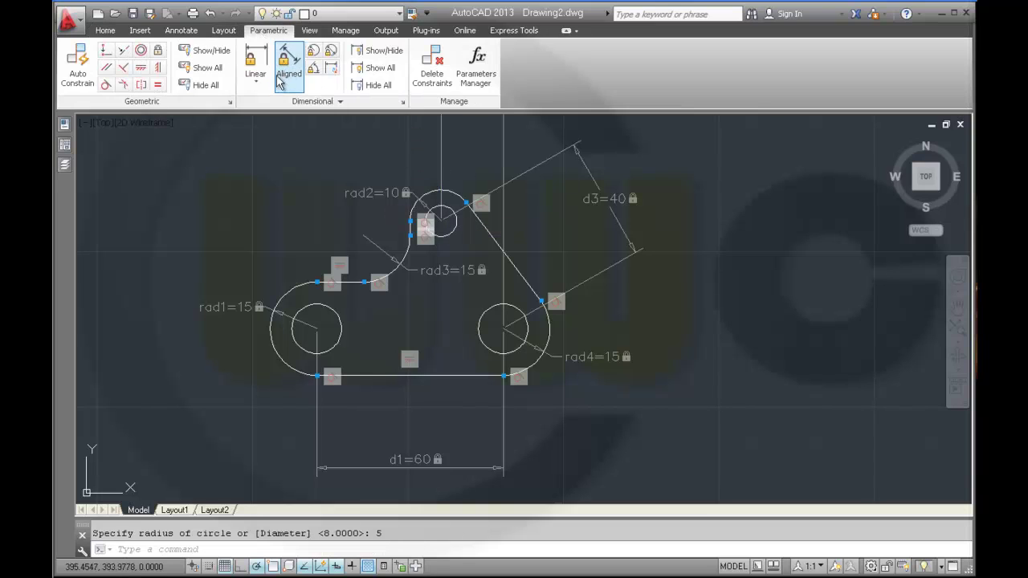
click(313, 50)
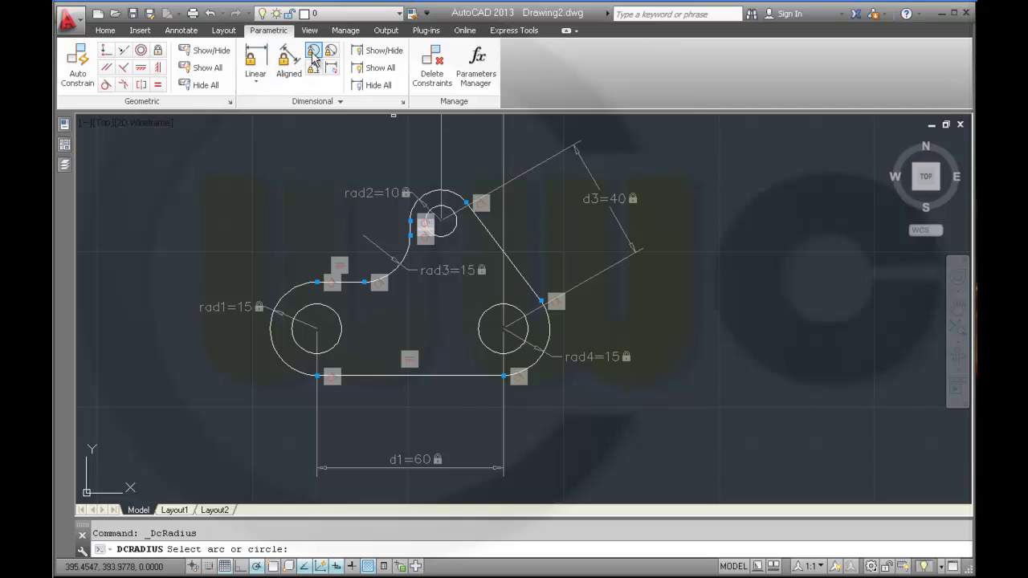
click(342, 331)
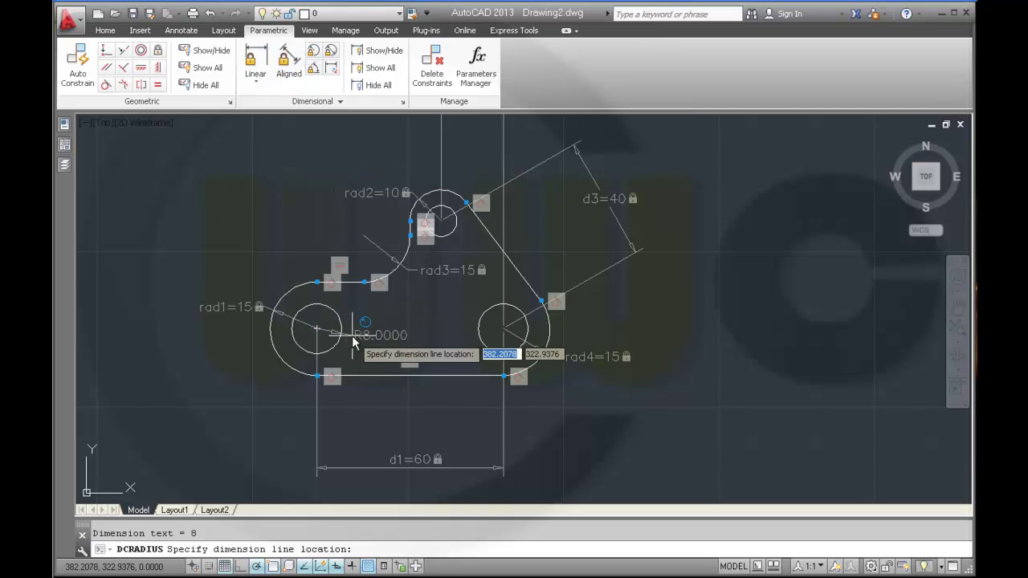
click(353, 341)
key(Return)
Add a radius dimensional constraint to the lower-right circle, accepting rad6=8 and placing it to the circle's upper left.
key(Return)
click(478, 331)
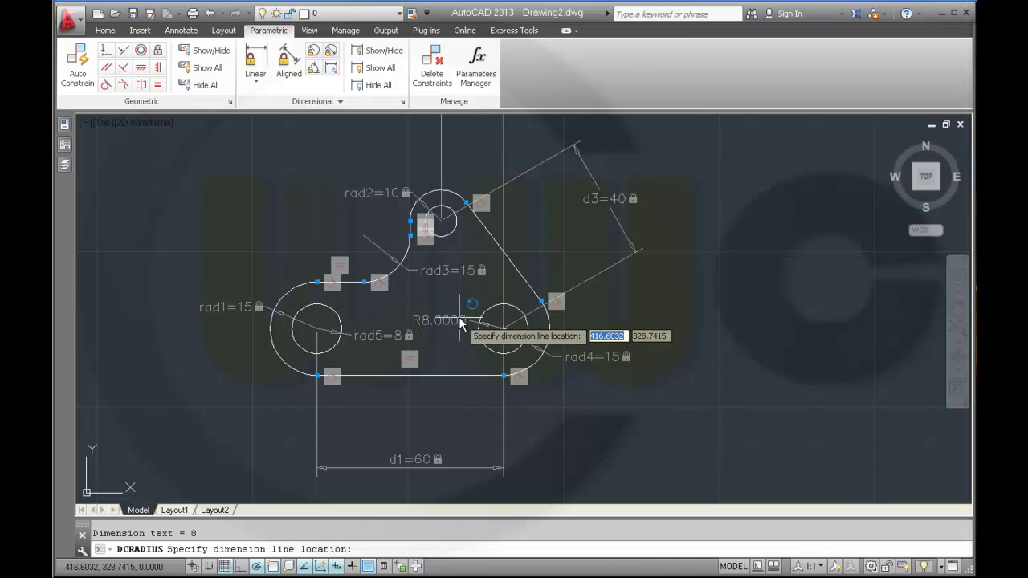
click(458, 316)
key(Return)
Add a radius dimensional constraint to the topmost circle, accepting rad7=5 and placing it to the circle's lower right.
key(Return)
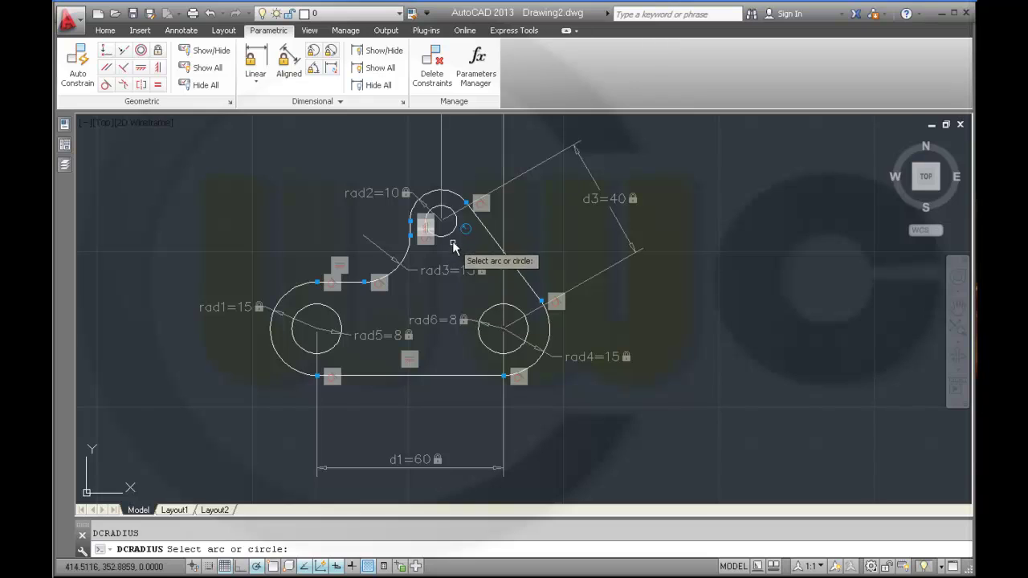
click(453, 243)
click(472, 254)
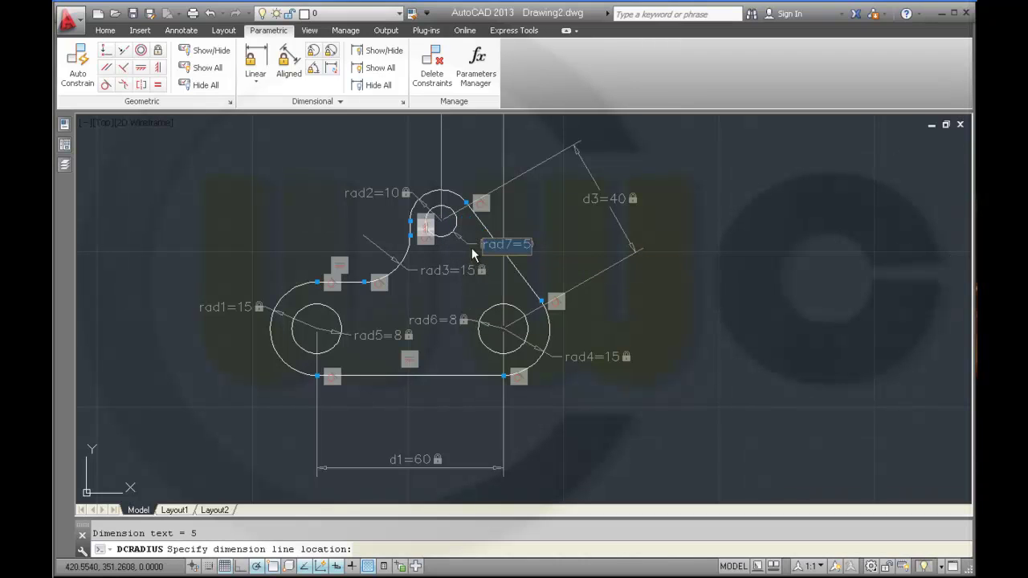
key(Return)
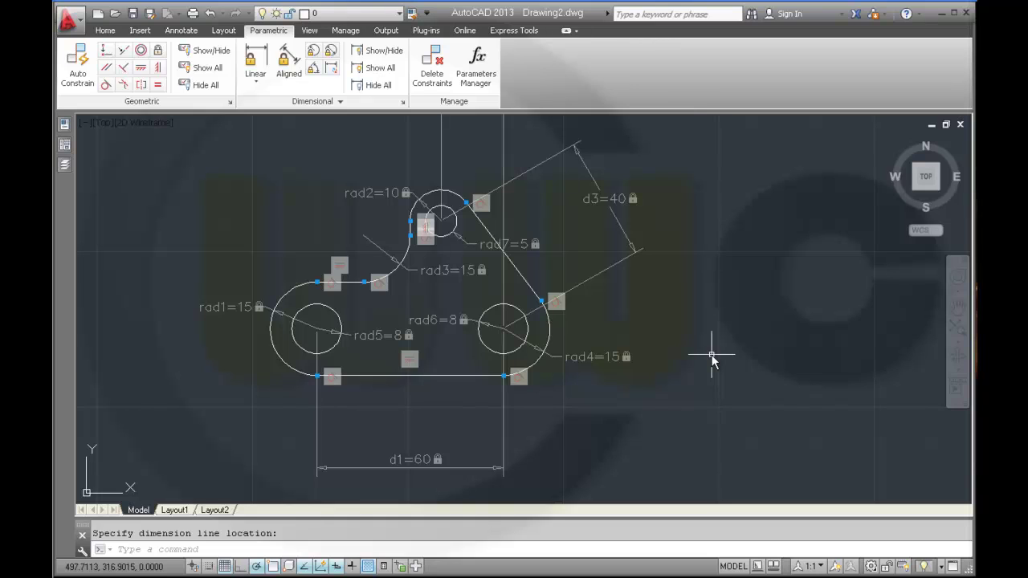
Undo the last property modification.
key(ctrl+z)
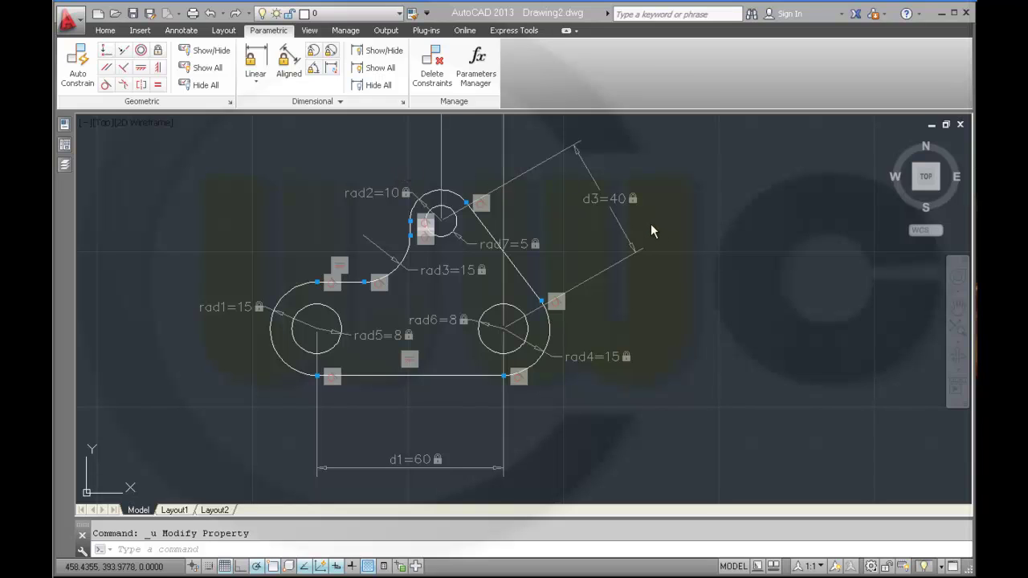
click(341, 102)
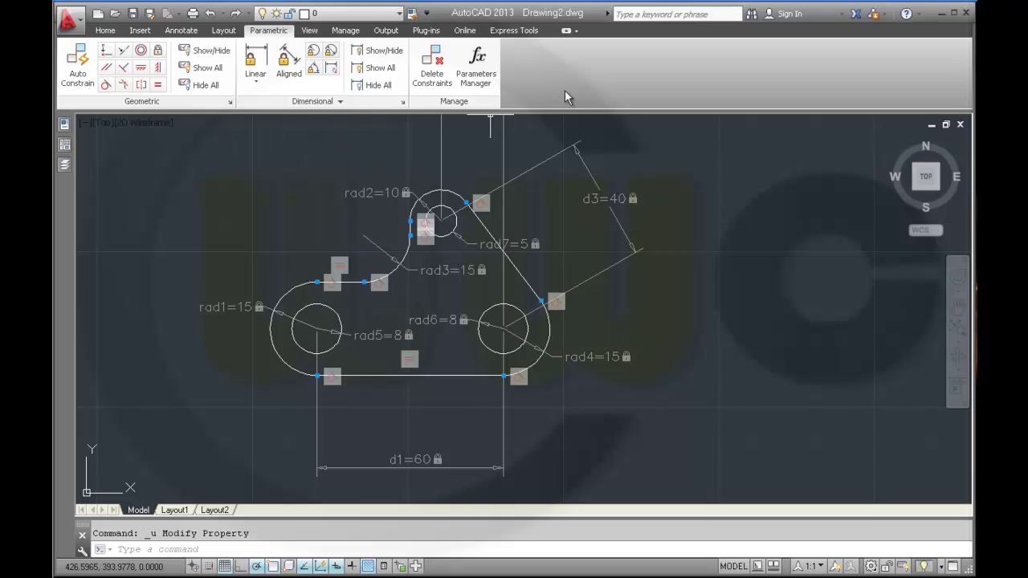
scroll(667, 197, up, 2)
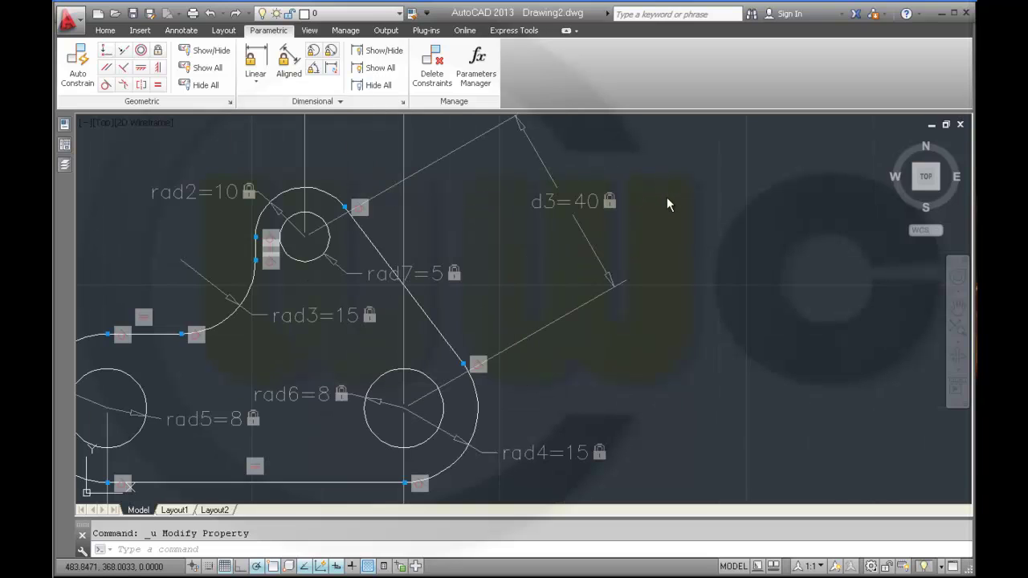
scroll(667, 196, down, 2)
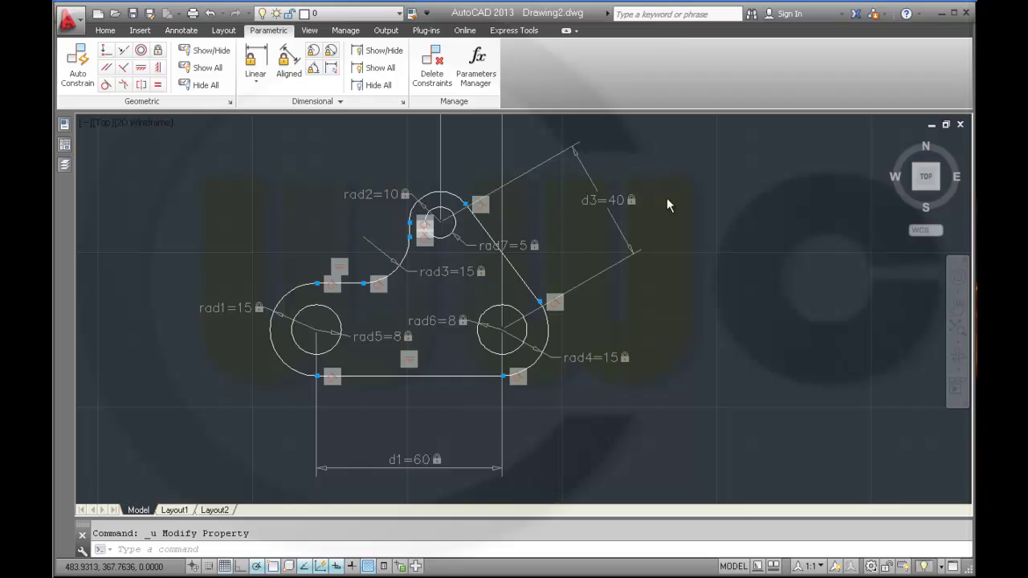
Set the constraint form of all dimensional constraints, d1 to d3 and rad1 to rad7, to Annotational and clear the selection.
scroll(666, 198, down, 2)
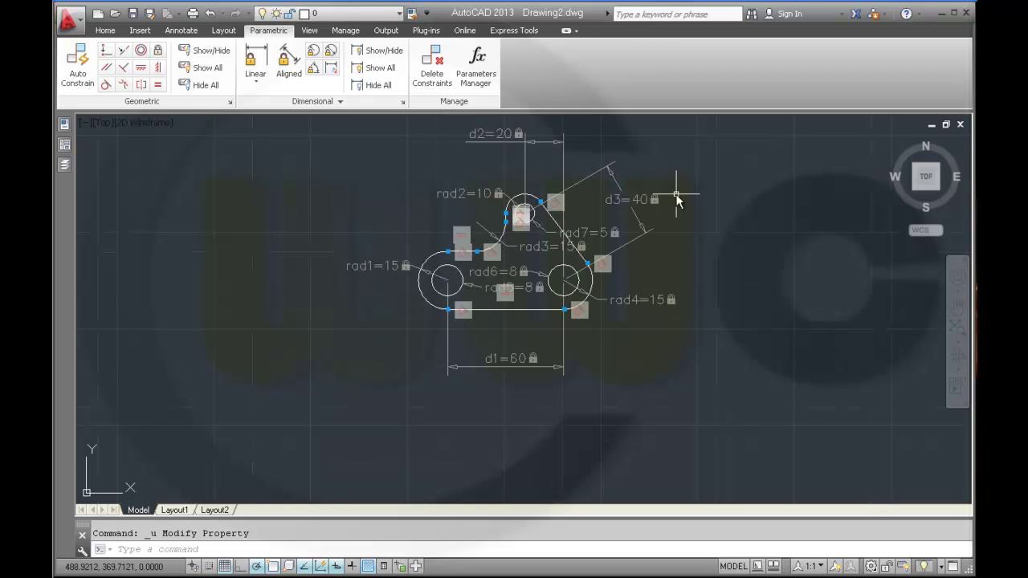
click(545, 143)
click(632, 200)
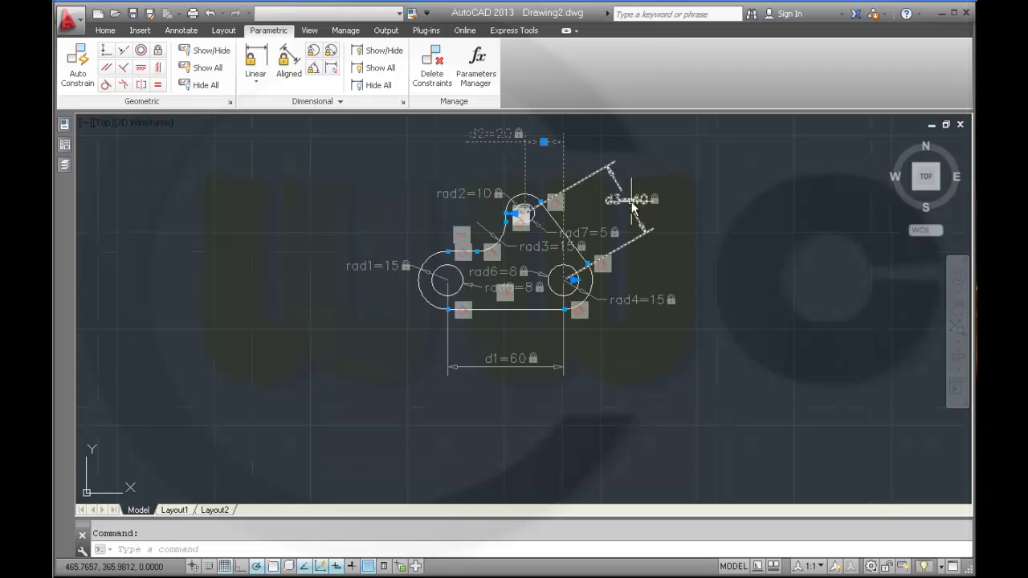
click(655, 299)
click(533, 361)
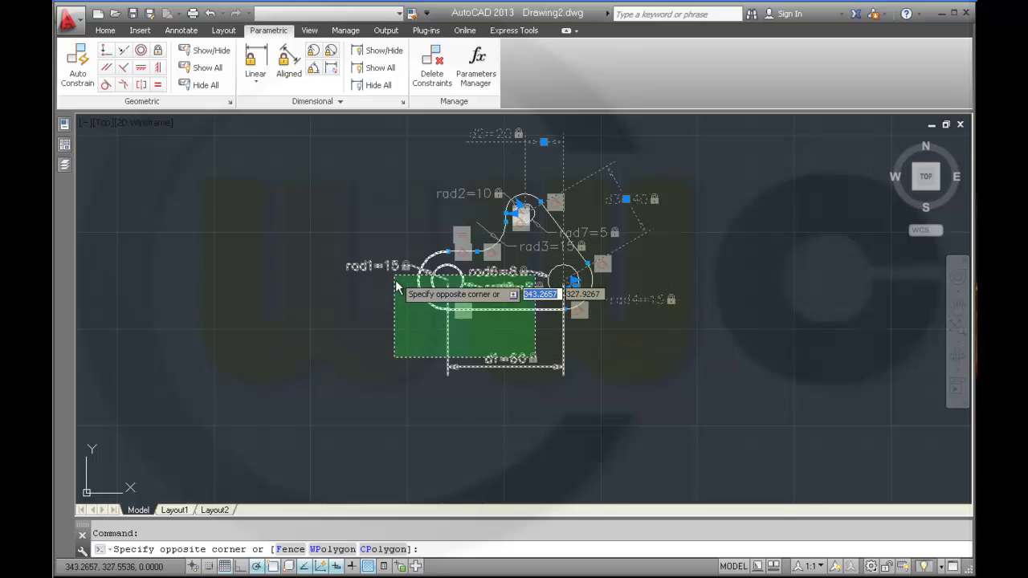
click(383, 270)
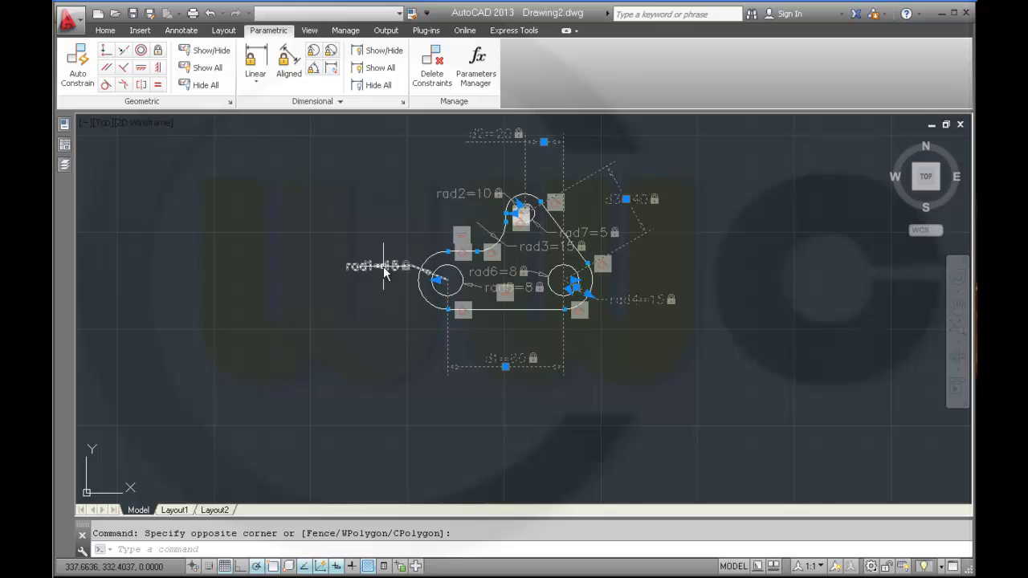
click(463, 197)
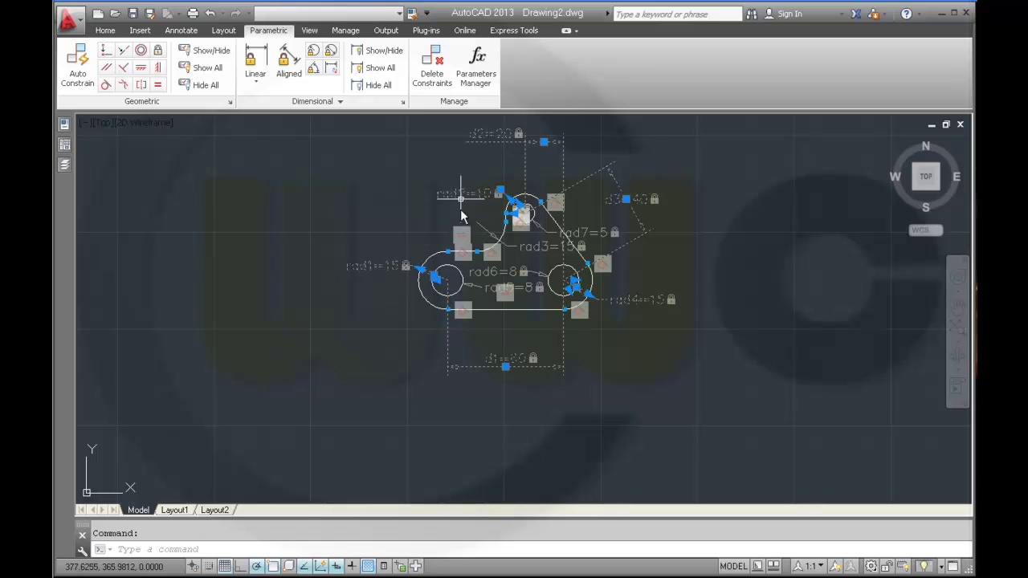
click(487, 272)
click(495, 293)
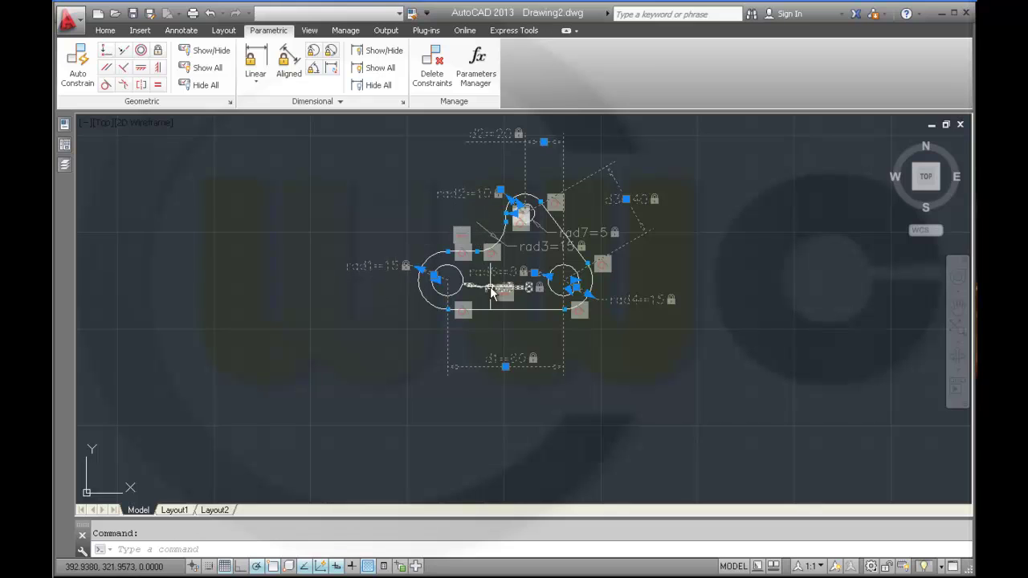
click(538, 253)
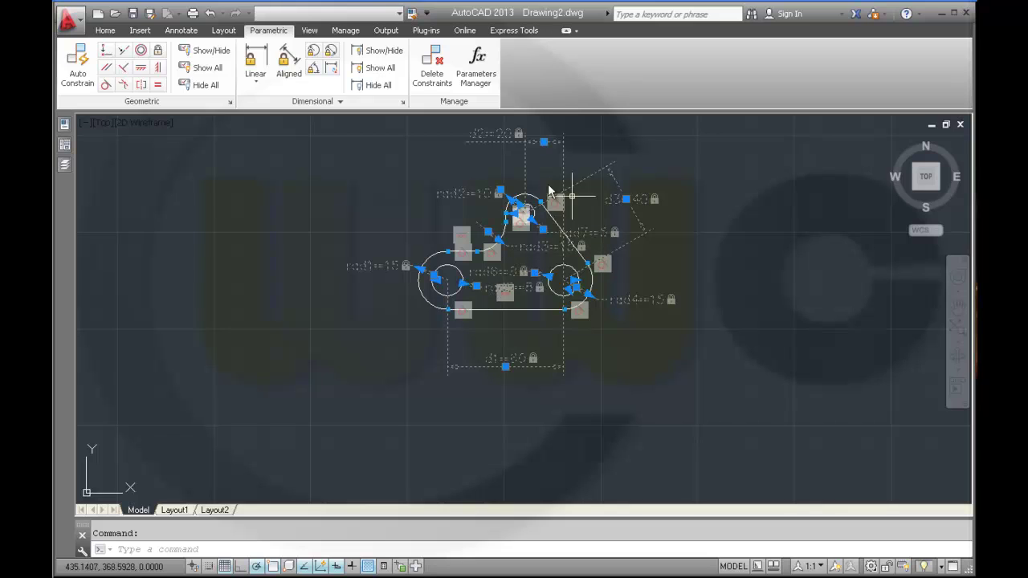
mouse_move(62, 128)
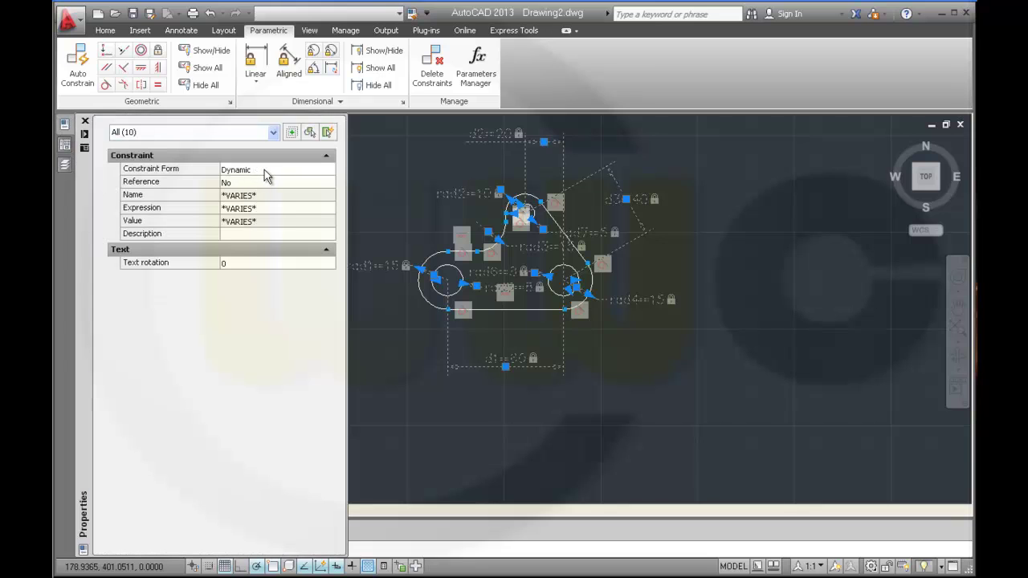
click(256, 170)
click(329, 170)
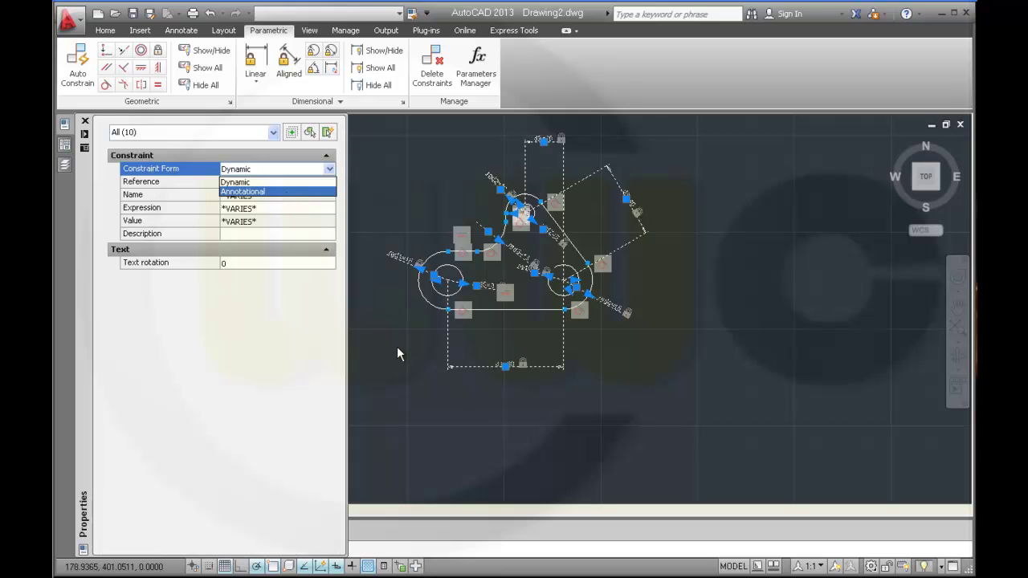
key(Return)
key(ctrl+1)
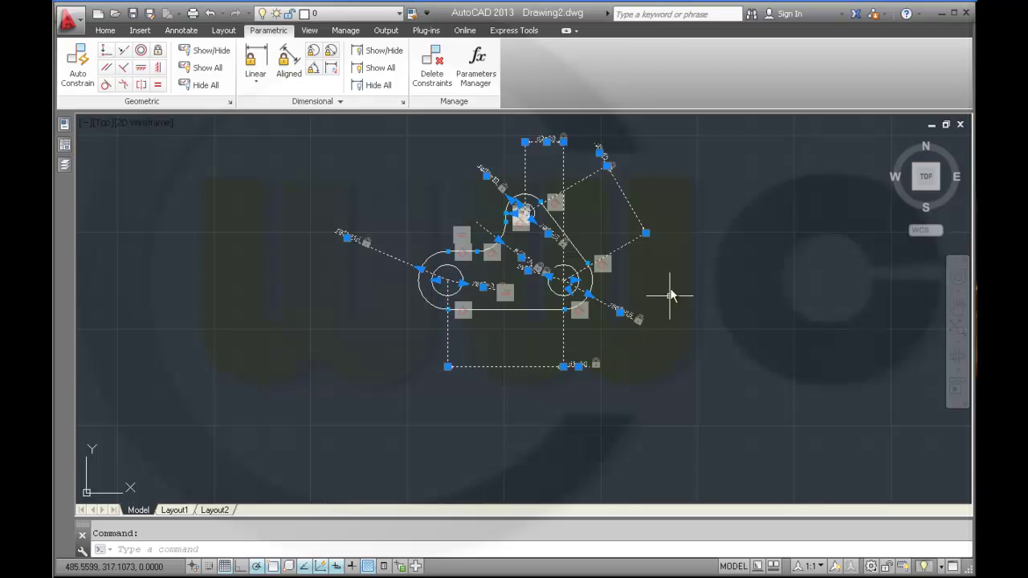
key(Escape)
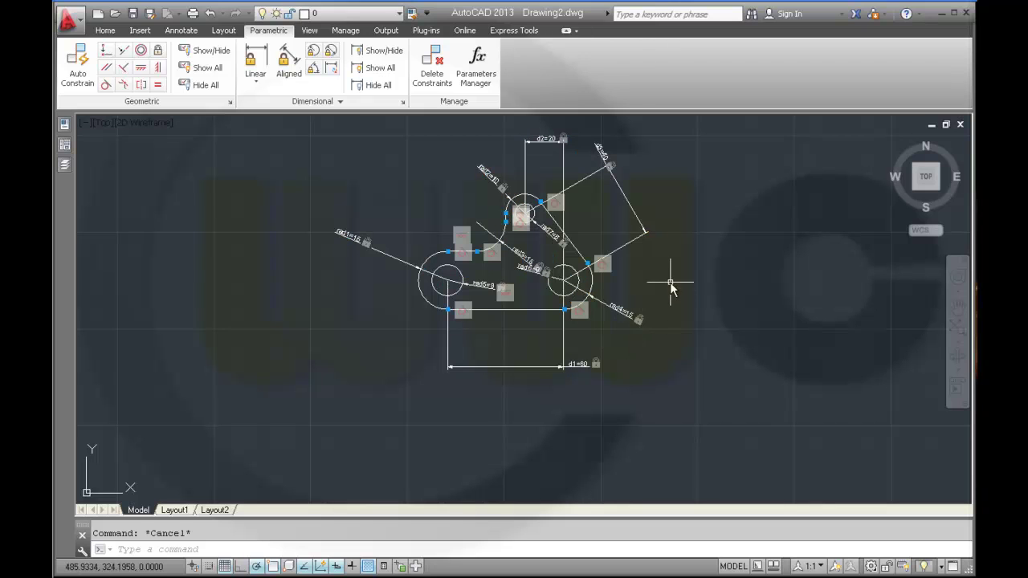
scroll(672, 287, up, 2)
scroll(668, 294, down, 2)
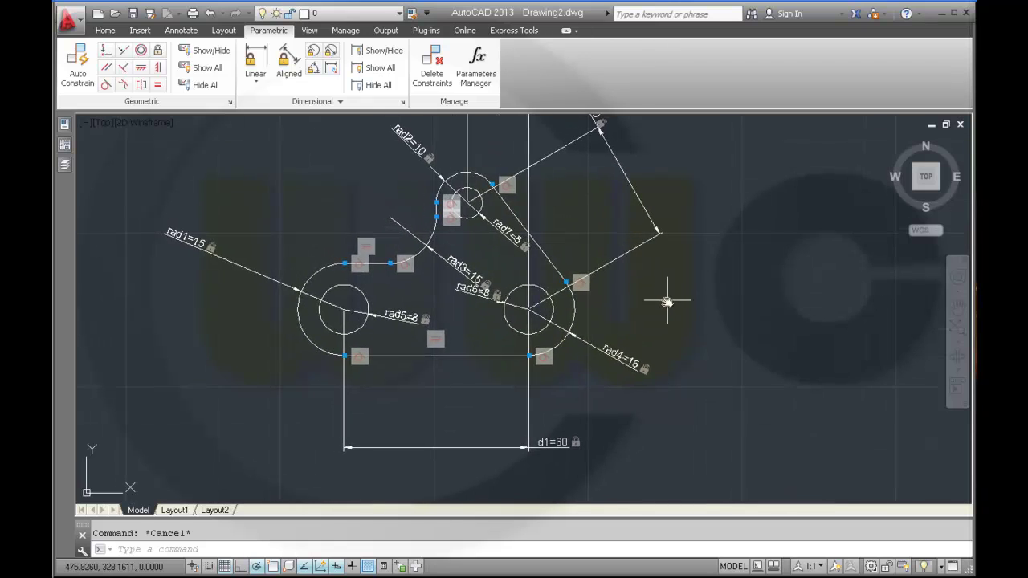
scroll(663, 304, down, 2)
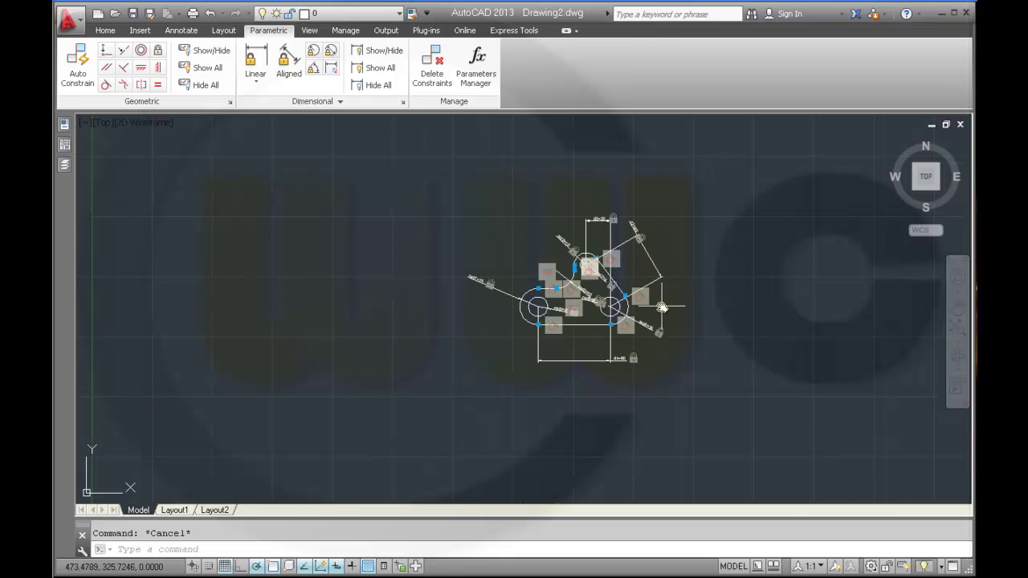
scroll(412, 308, up, 2)
scroll(449, 320, down, 2)
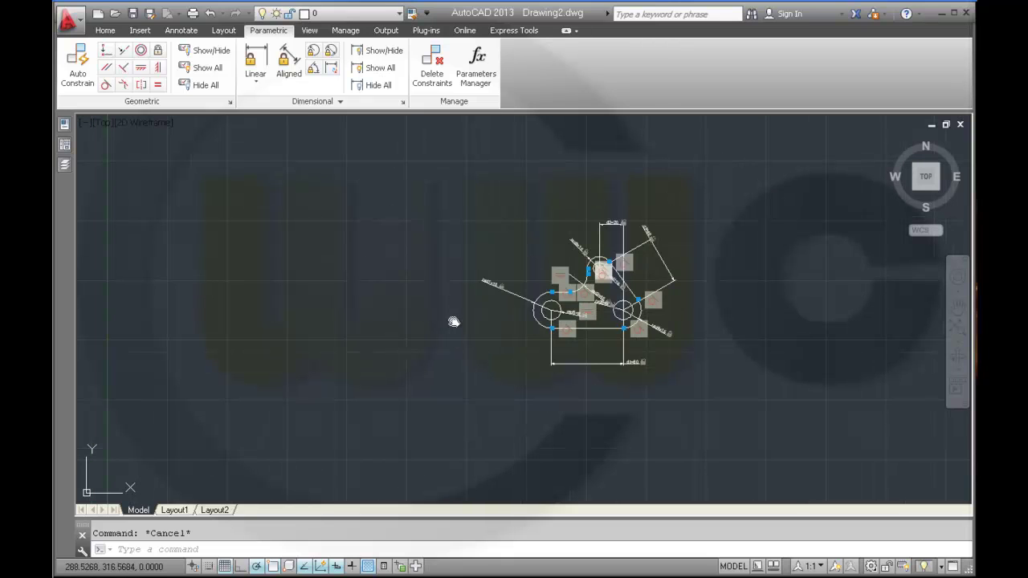
Move the entire profile with its circles and constraints from the lower-left circle's center to the absolute origin 0,0.
click(741, 391)
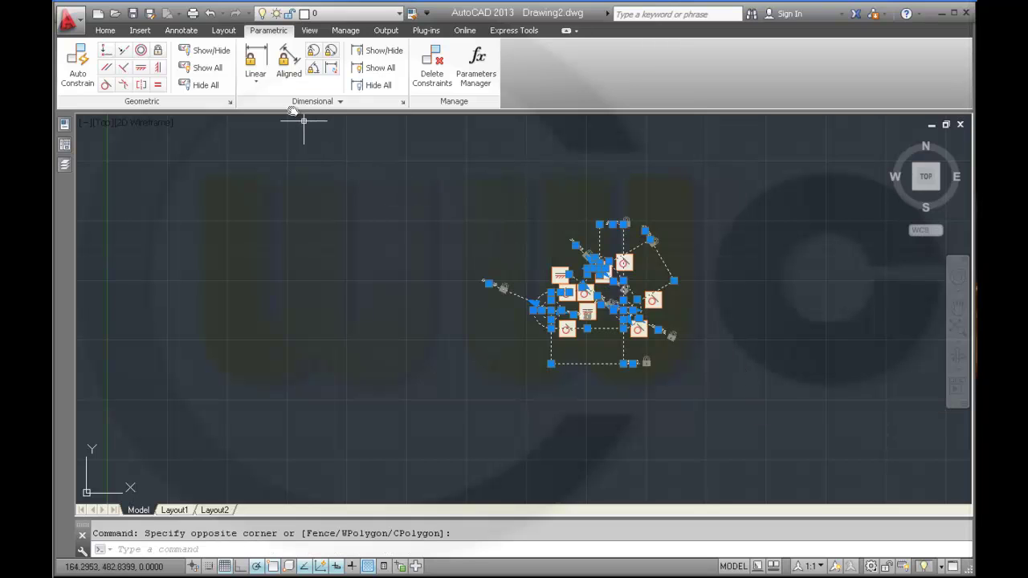
click(107, 32)
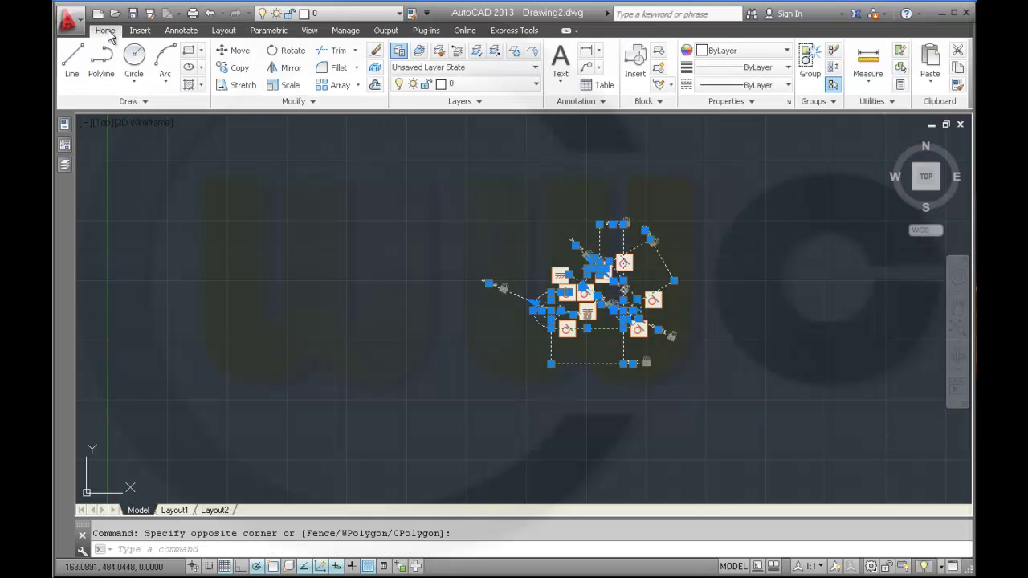
click(233, 51)
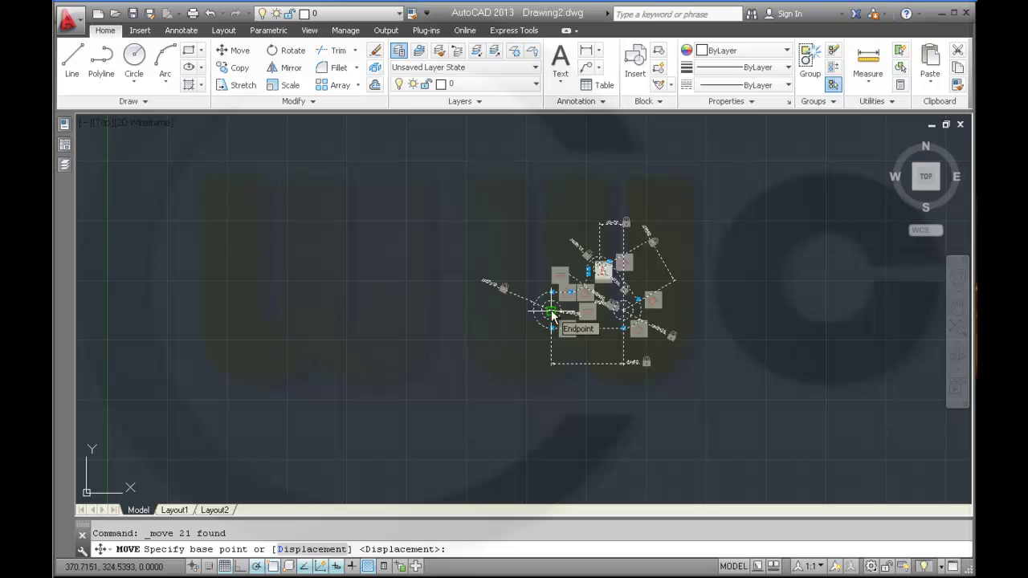
scroll(551, 315, up, 5)
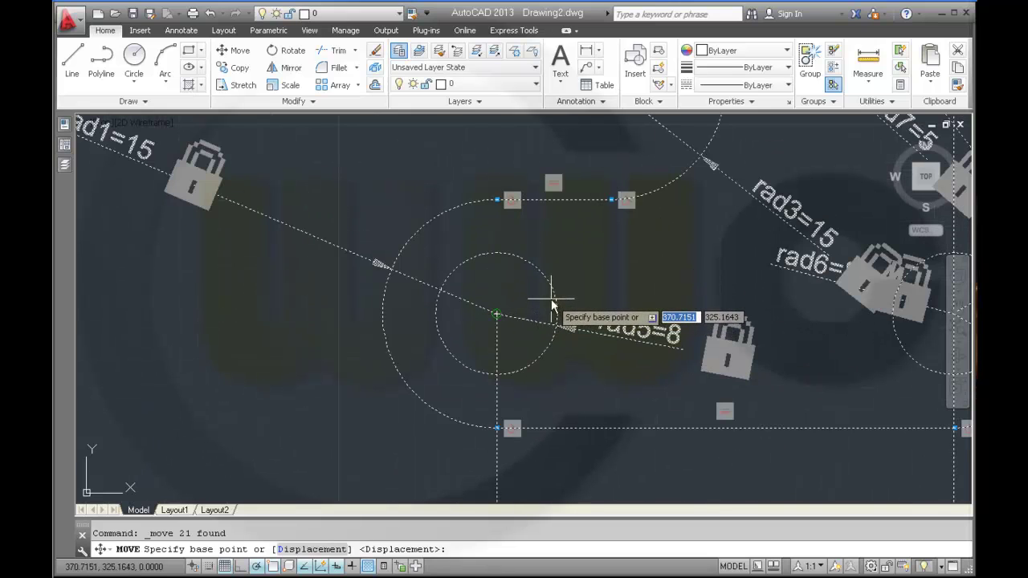
click(551, 297)
scroll(514, 313, down, 4)
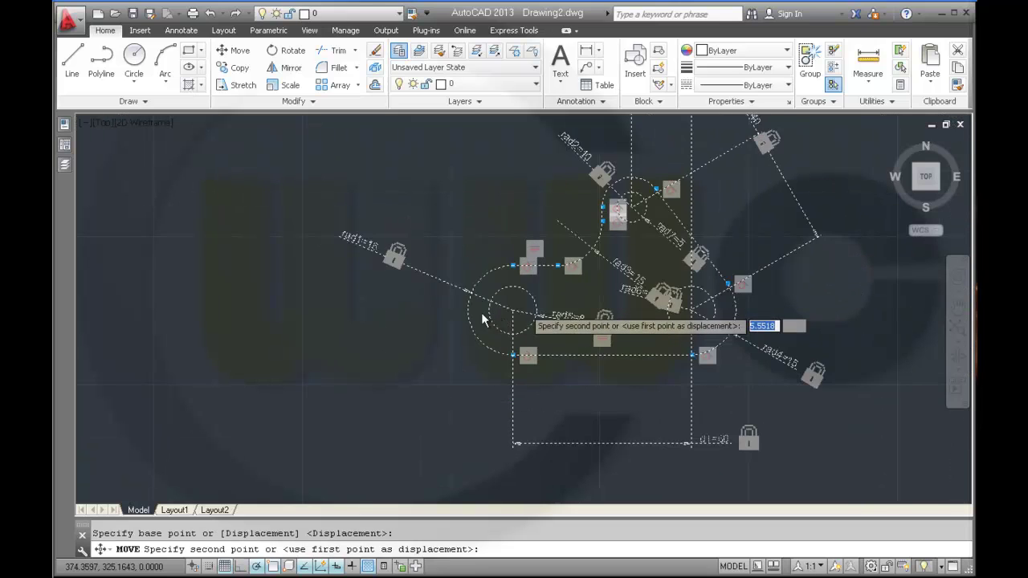
scroll(491, 320, down, 2)
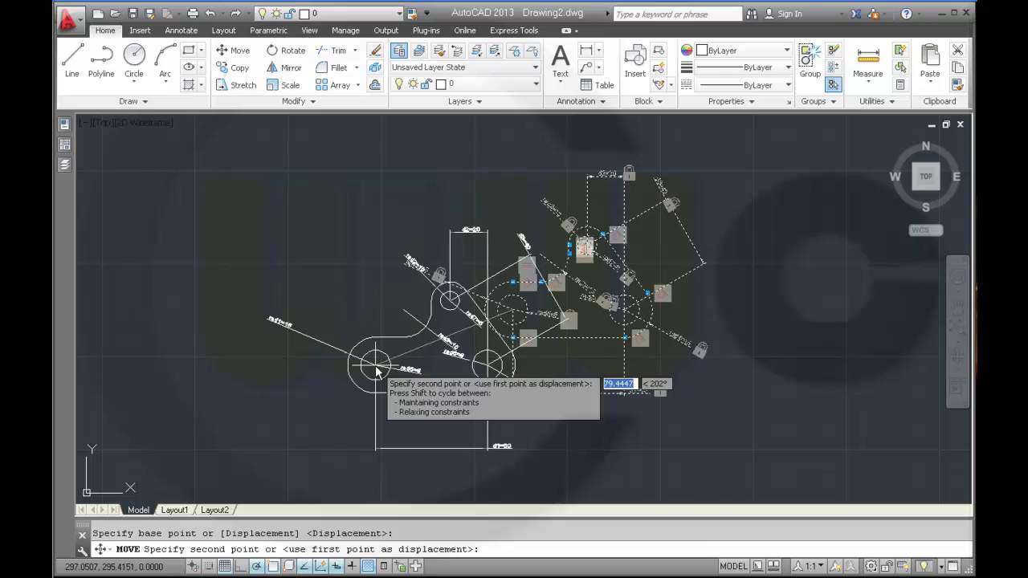
text(#)
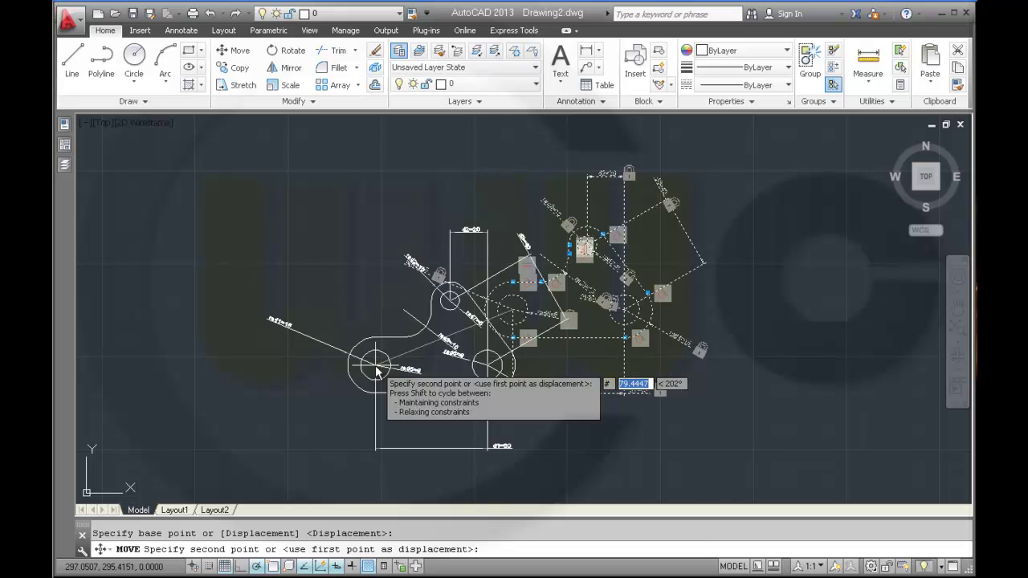
text(0,)
key(Return)
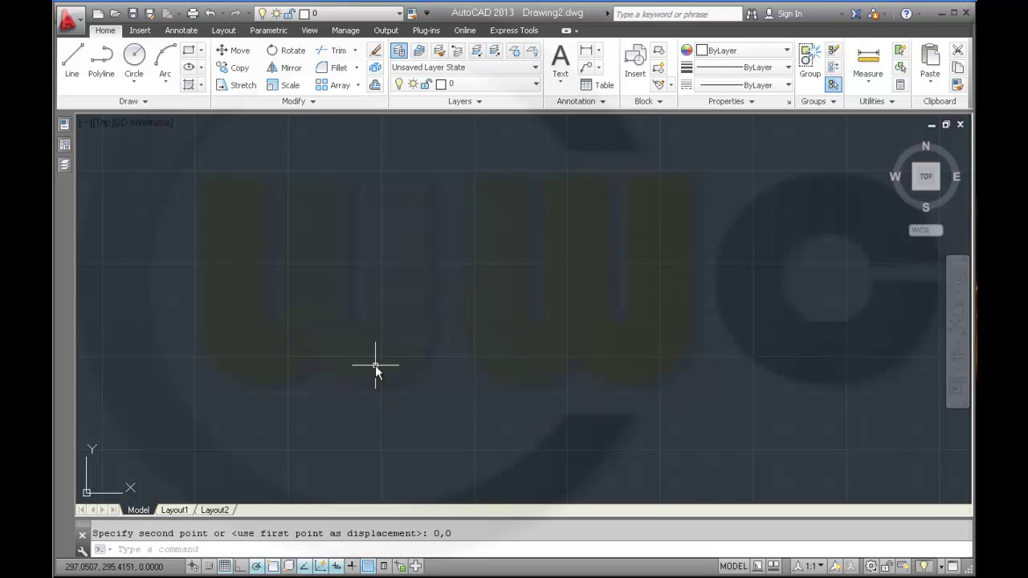
middle_click(375, 366)
middle_click(375, 365)
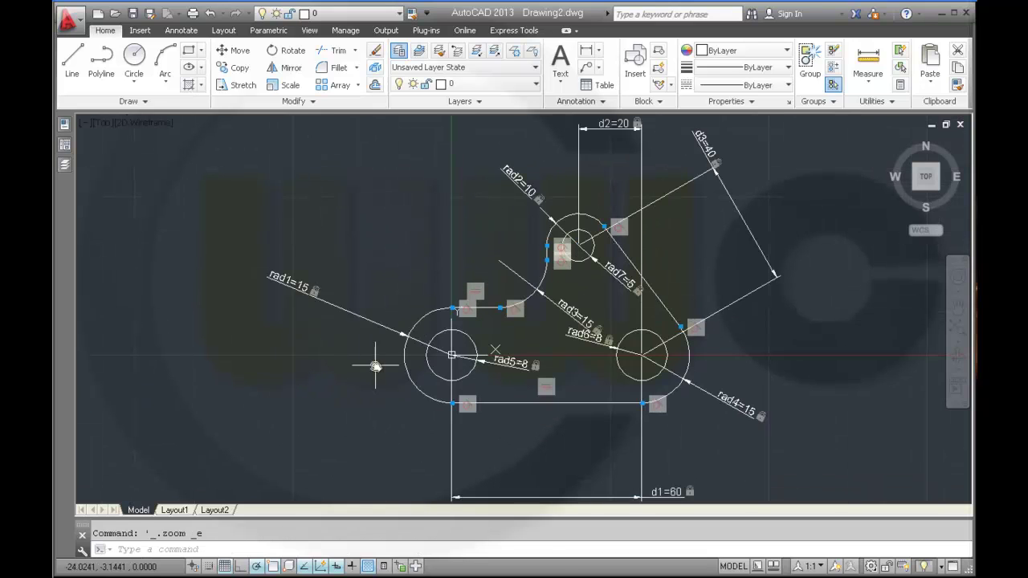
scroll(426, 355, up, 1)
scroll(434, 346, down, 3)
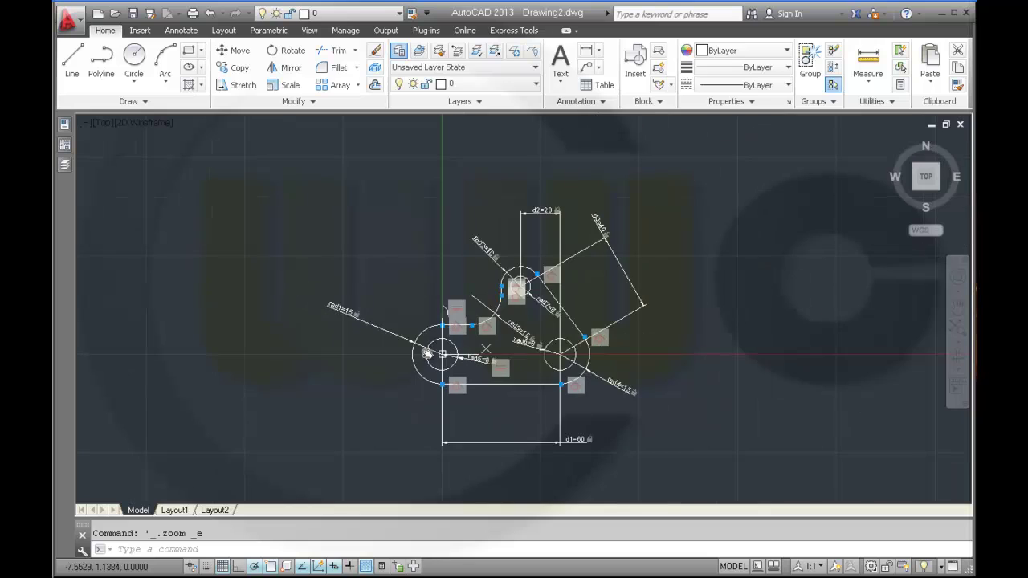